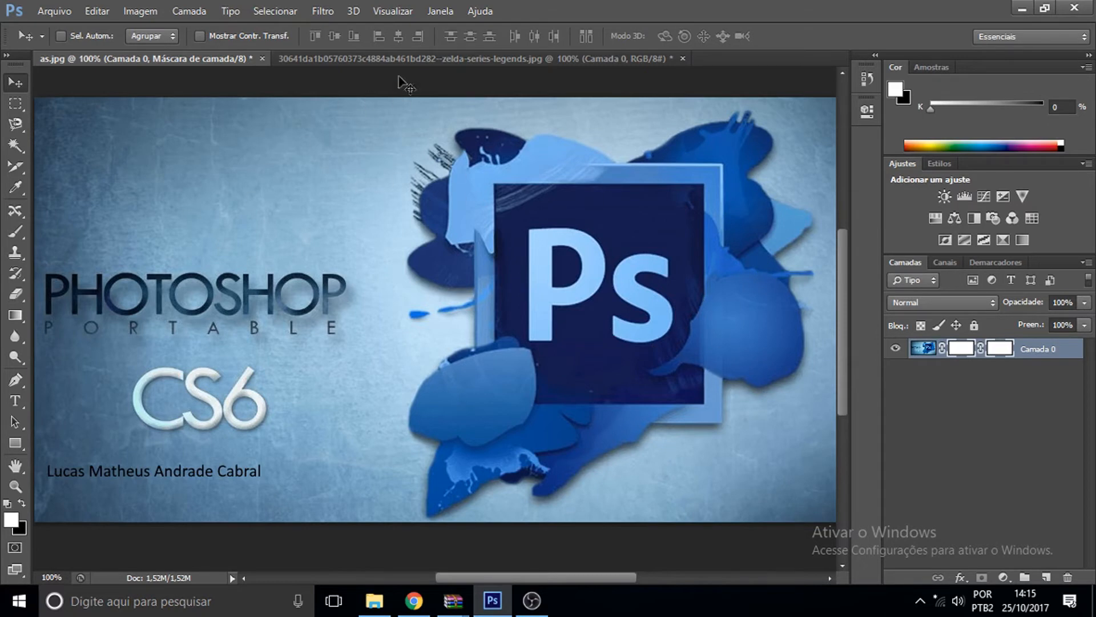
Switch to the open Zelda image, shift its layer slightly downward with the Move tool, and undo the move.
left_click(413, 59)
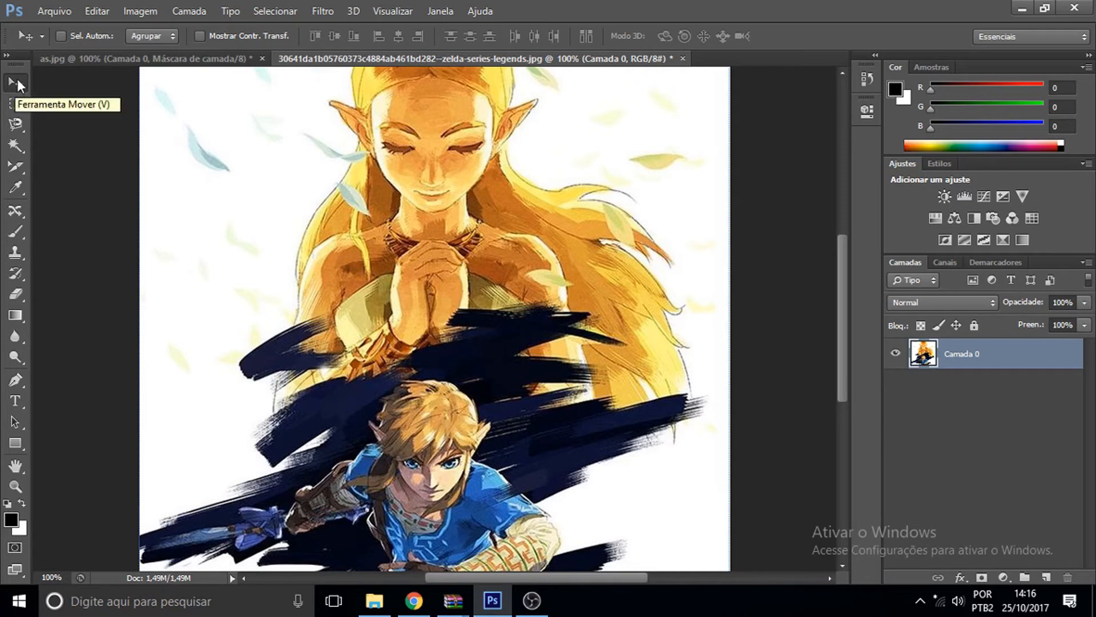
left_click_drag(524, 272, 530, 322)
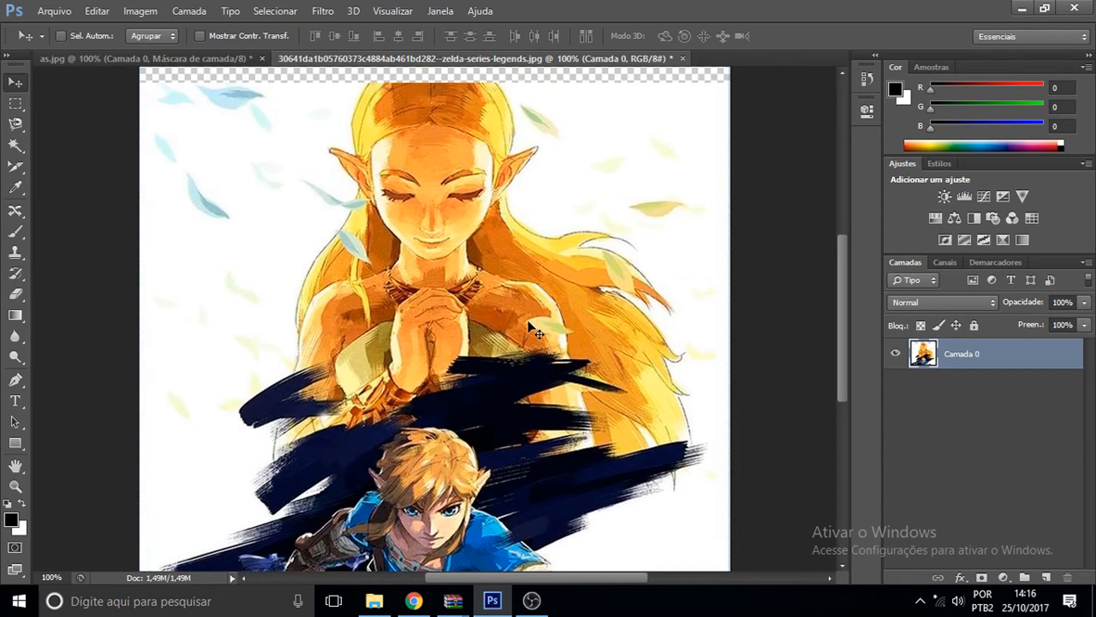
key("ctrl+z")
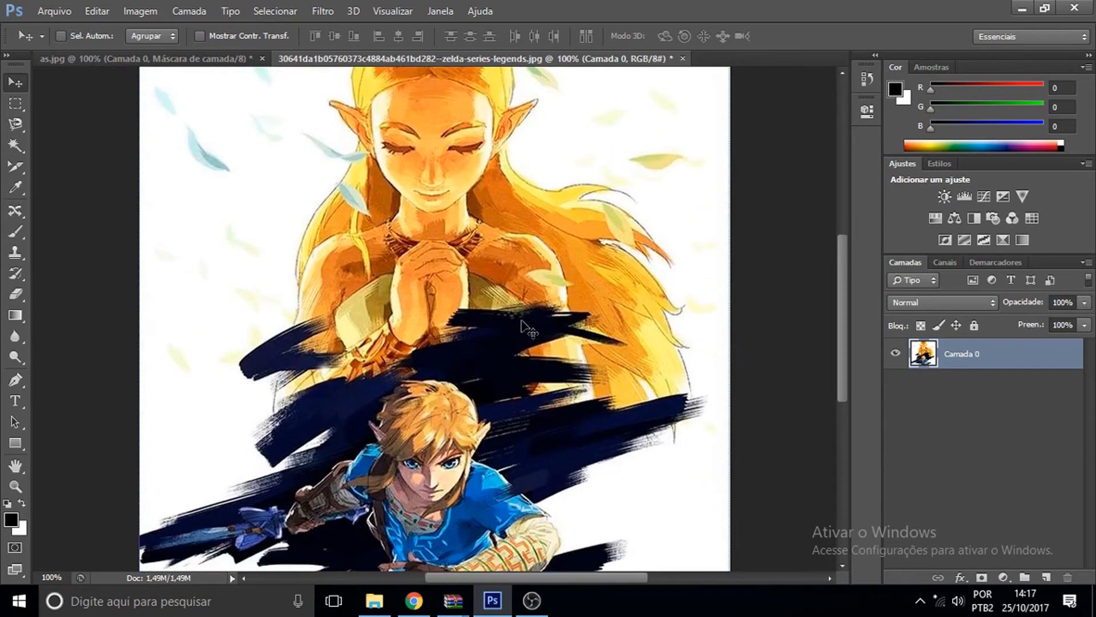
Draw rectangular marquee selections over the blonde woman's upper body and the area beside her, clearing each selection.
left_click(13, 106)
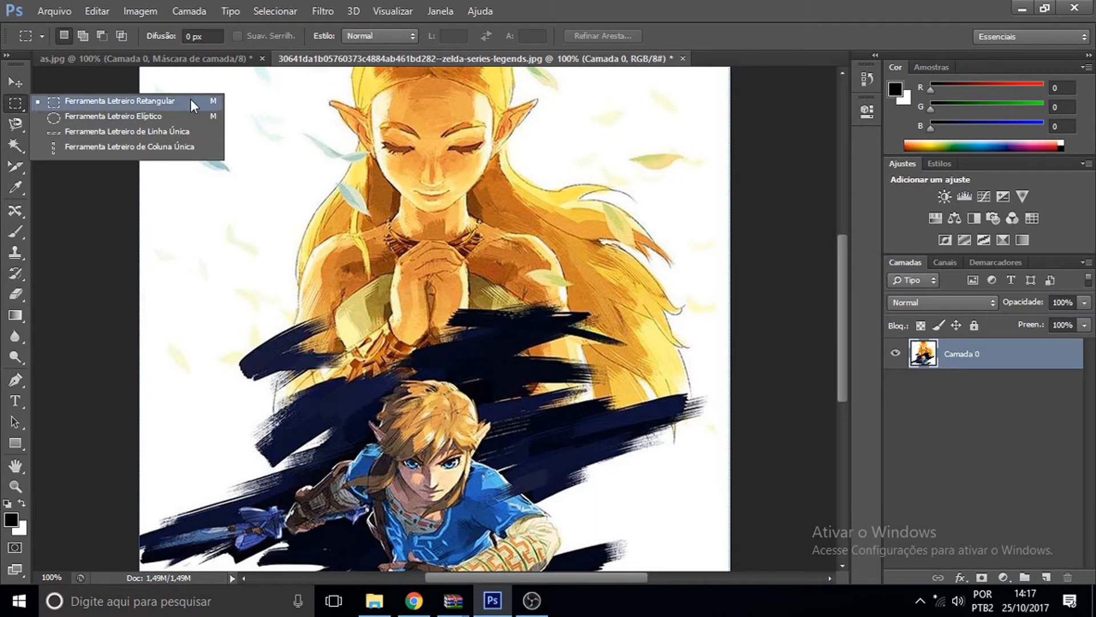
left_click(189, 101)
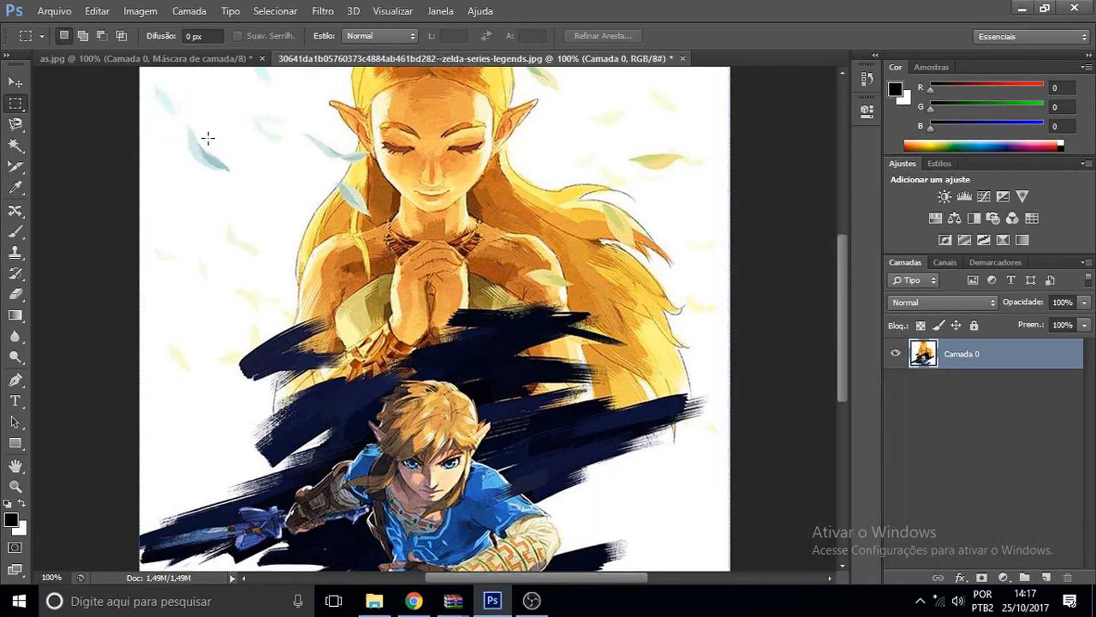
left_click_drag(217, 143, 494, 381)
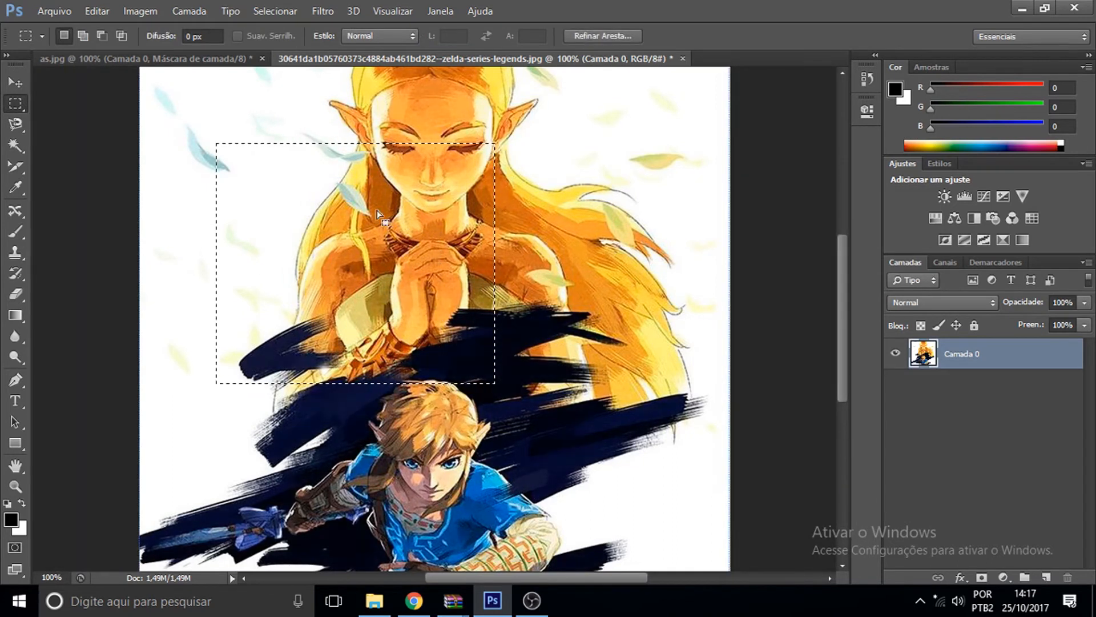
left_click(16, 167)
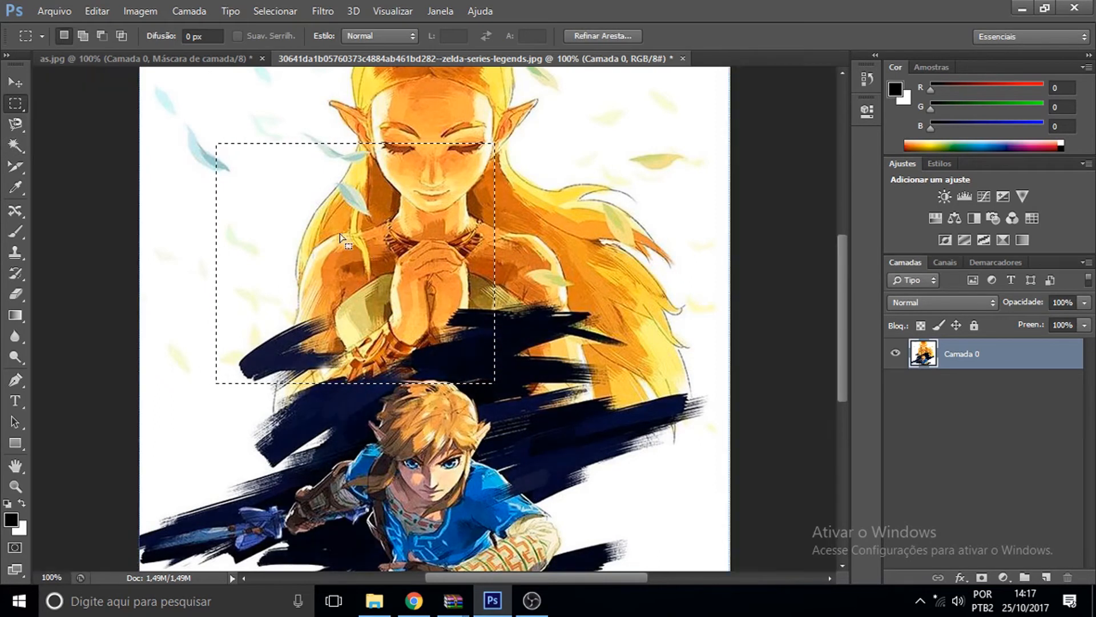
left_click(20, 105)
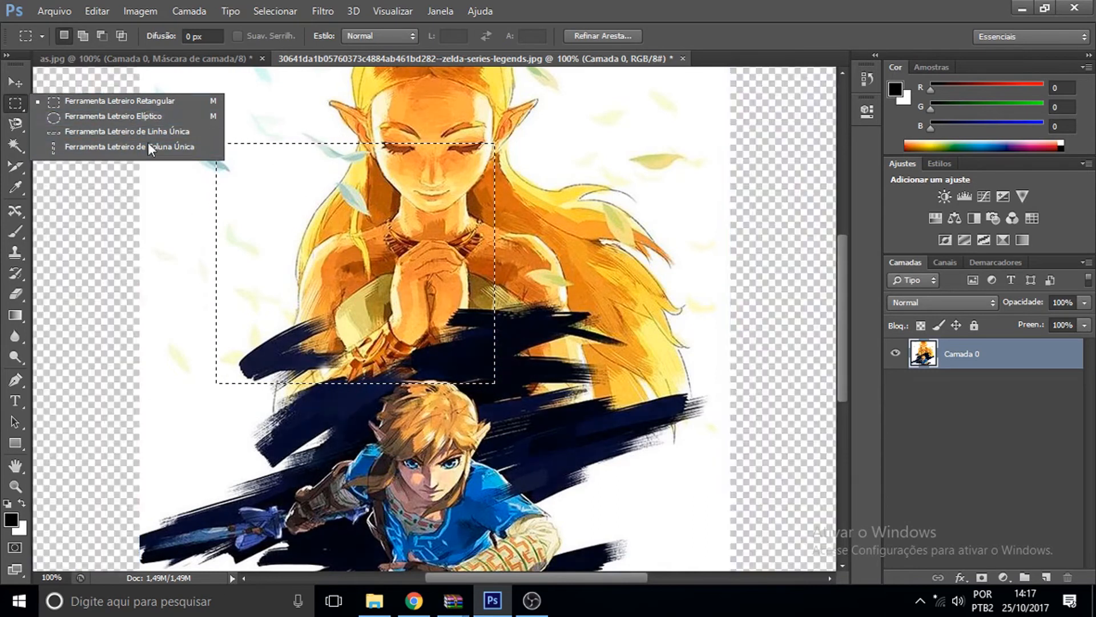
left_click(352, 207)
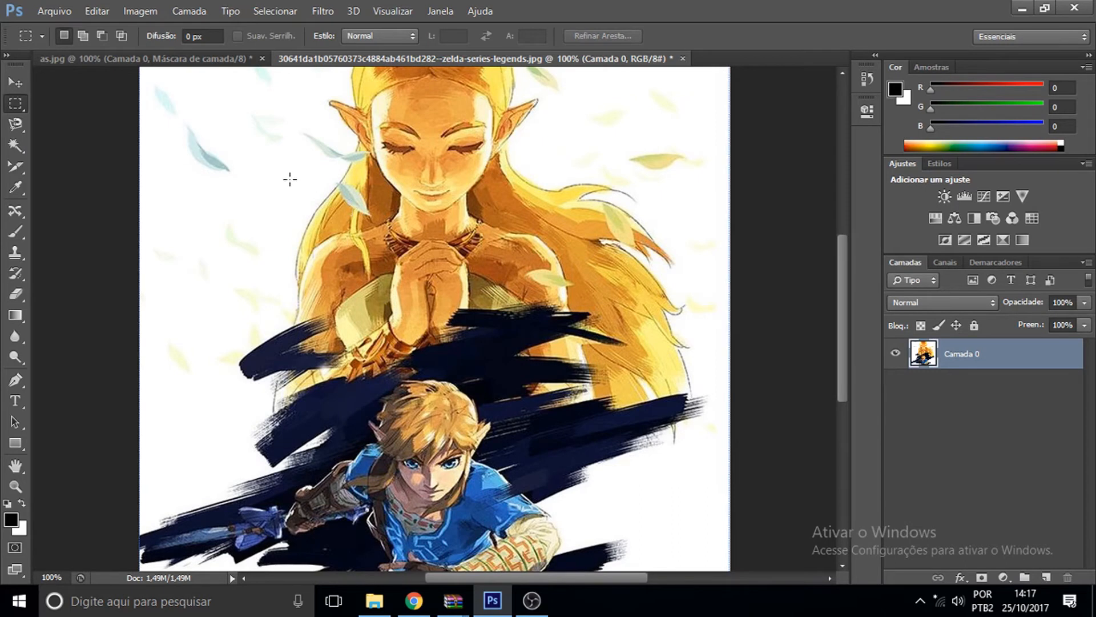
left_click_drag(196, 153, 439, 397)
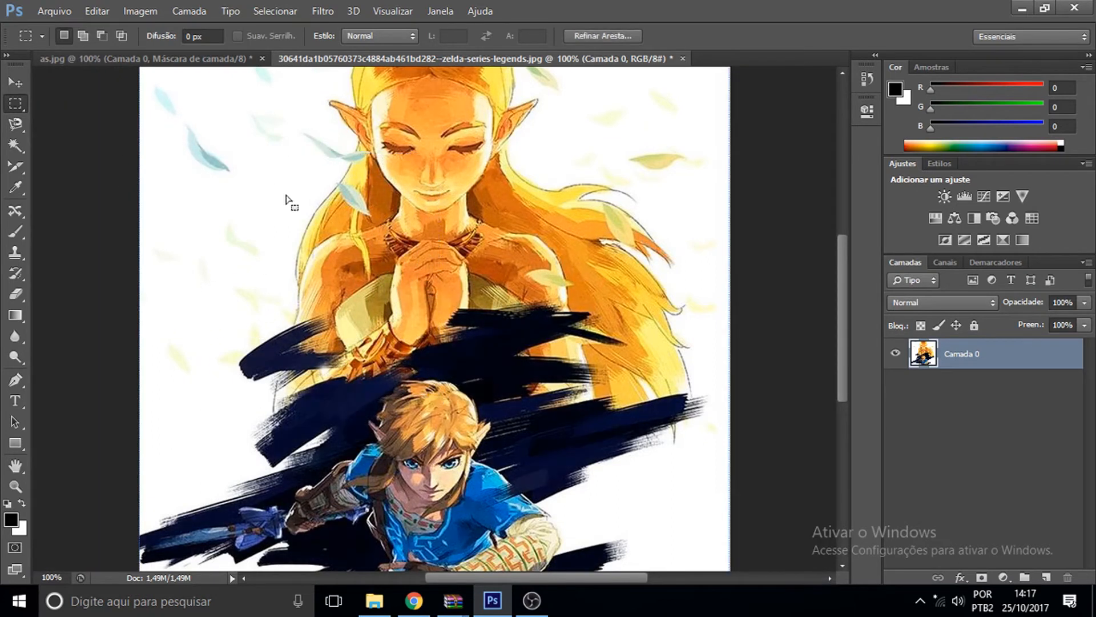
left_click(525, 234)
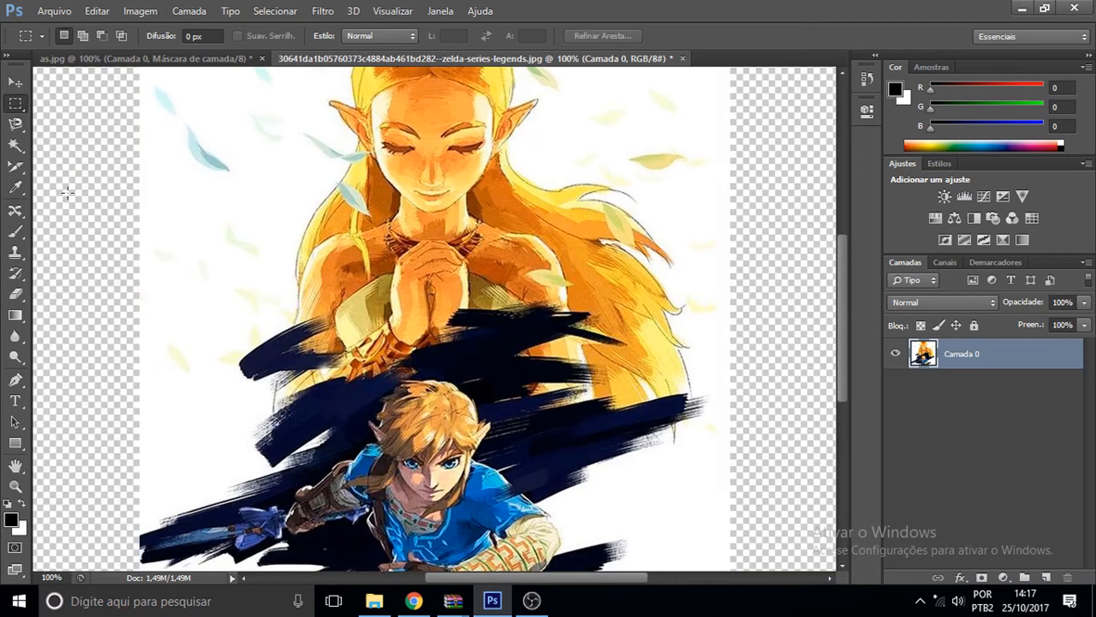
Draw a freehand Lasso selection around the left end of the upper dark brush stroke and deselect it.
left_click(21, 123)
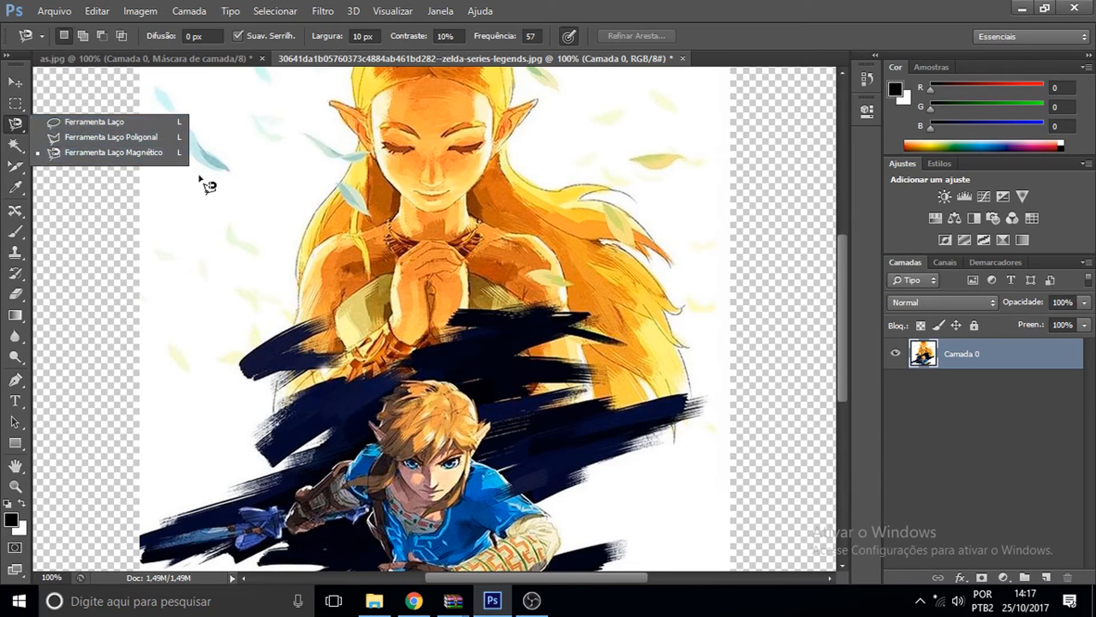
left_click(149, 125)
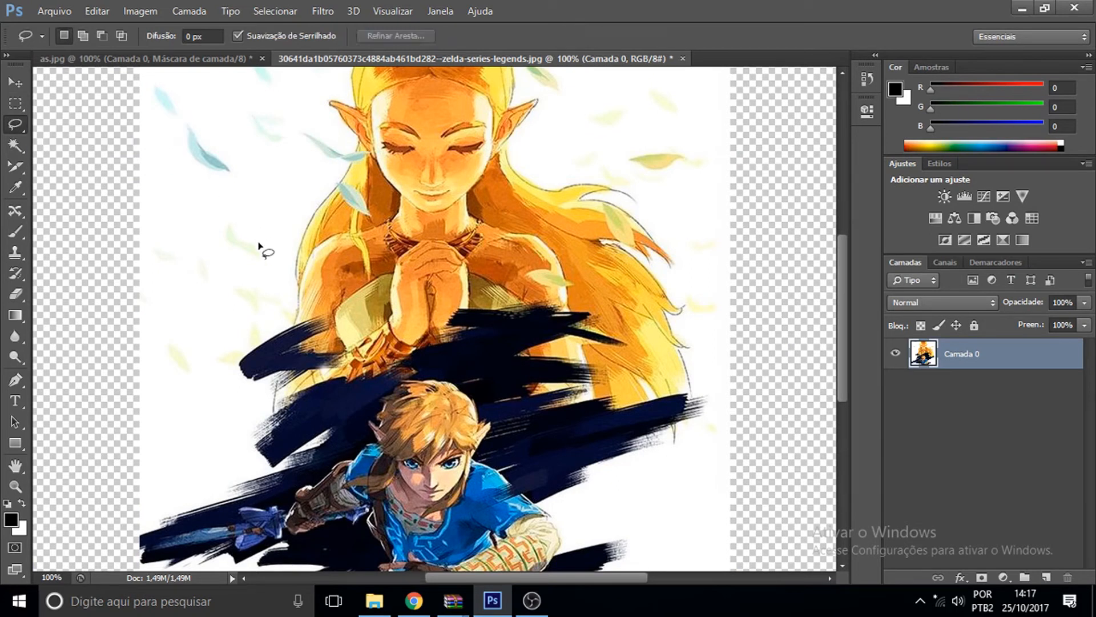
left_click(284, 311)
mouse_move(279, 313)
left_mouse_down()
mouse_move(247, 367)
mouse_move(266, 401)
mouse_move(327, 414)
mouse_move(352, 356)
mouse_move(340, 327)
mouse_move(284, 313)
left_mouse_up()
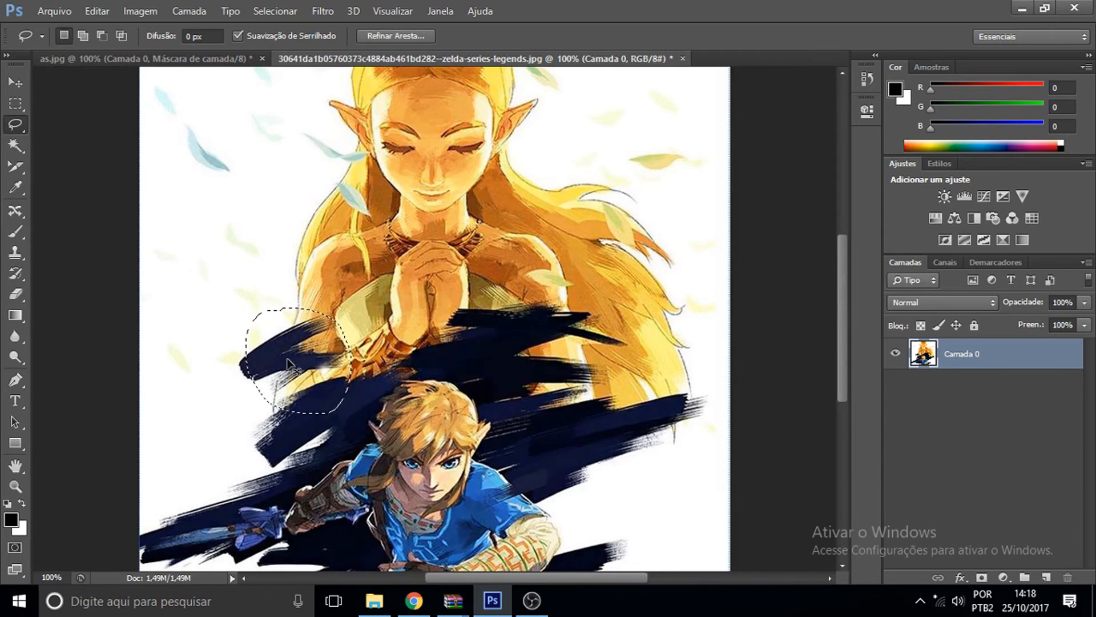
left_click(289, 365)
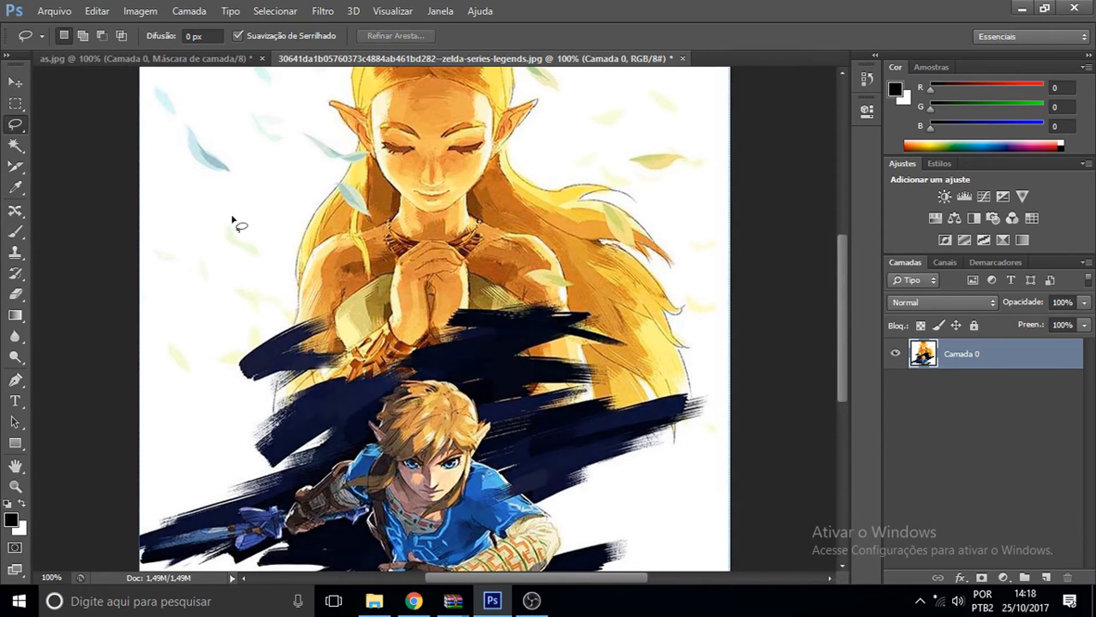
Outline the left part of the dark brush strokes with a four-sided Polygonal Lasso selection and deselect it.
right_click(21, 126)
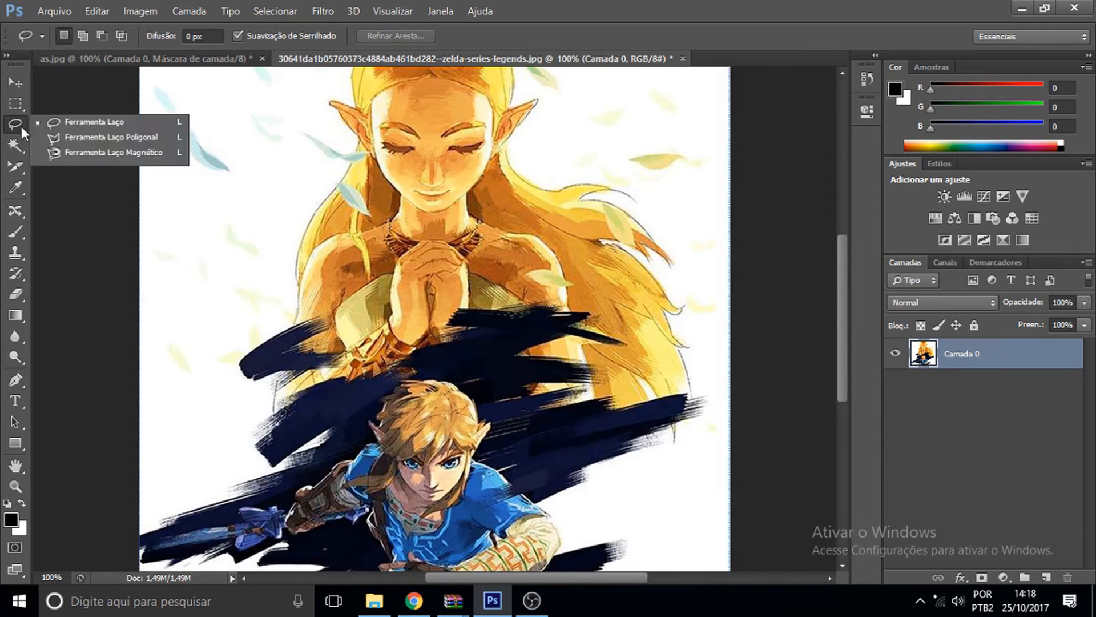
left_click(81, 137)
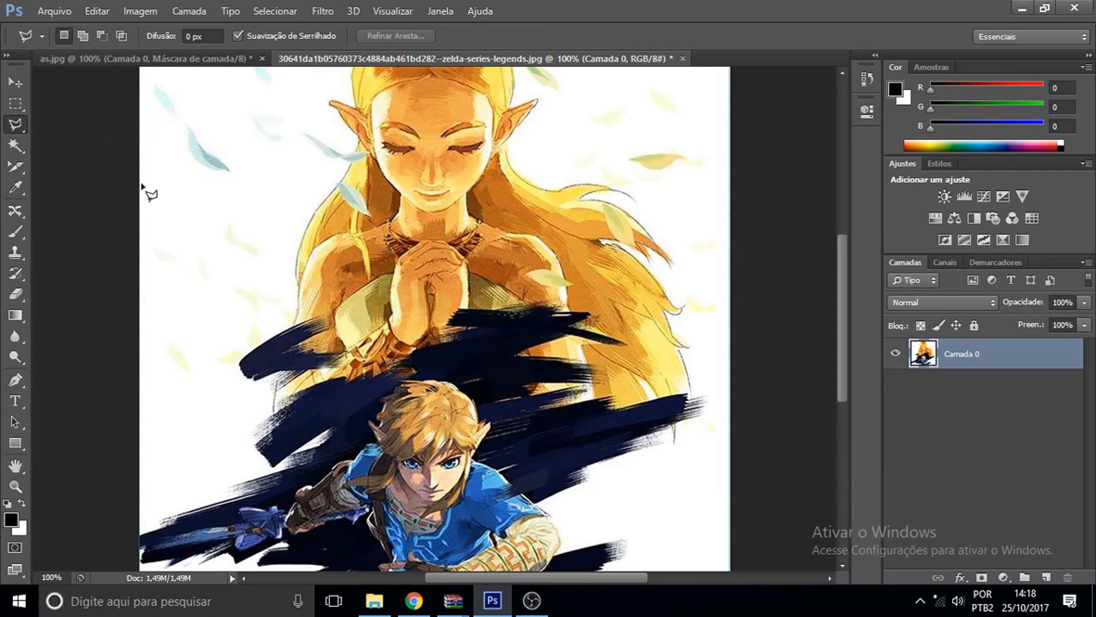
left_click(278, 333)
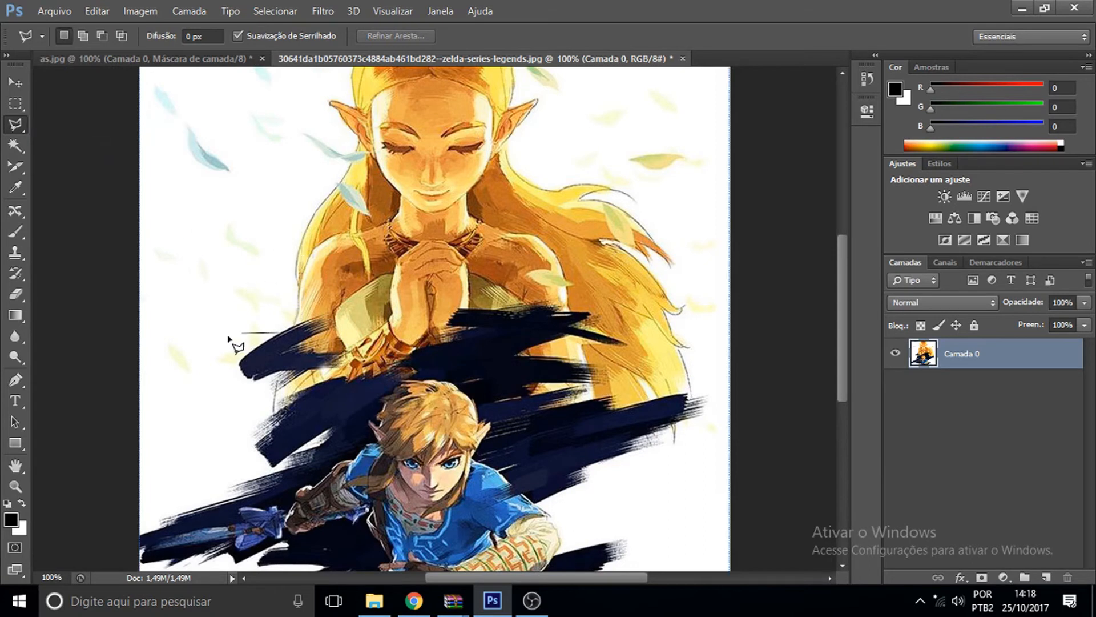
left_click(185, 460)
left_click(338, 464)
left_click(403, 366)
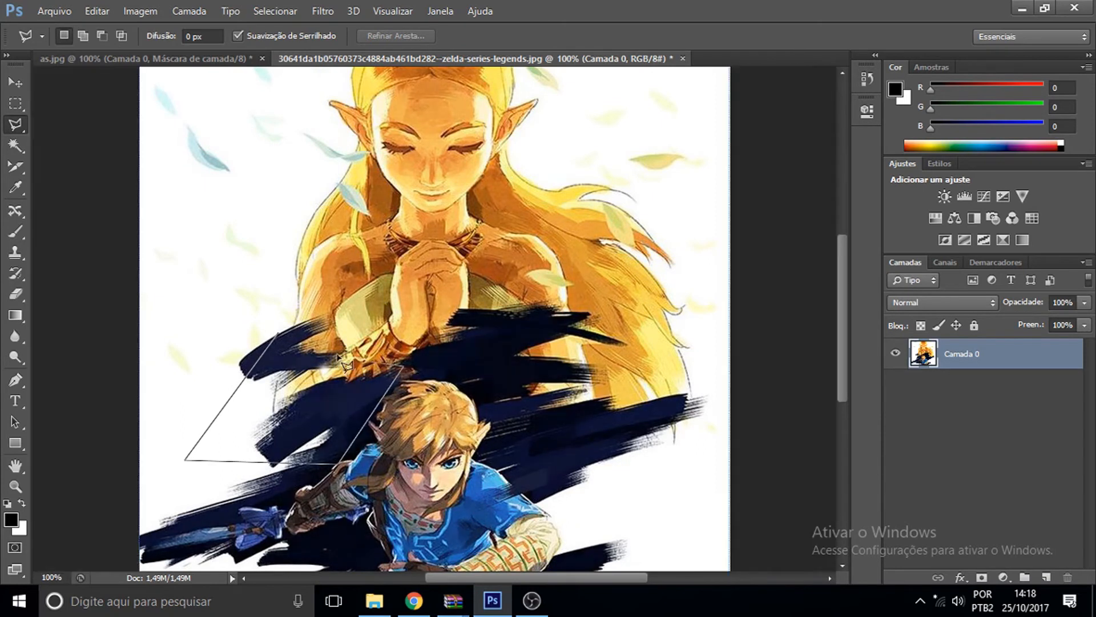
left_click(279, 334)
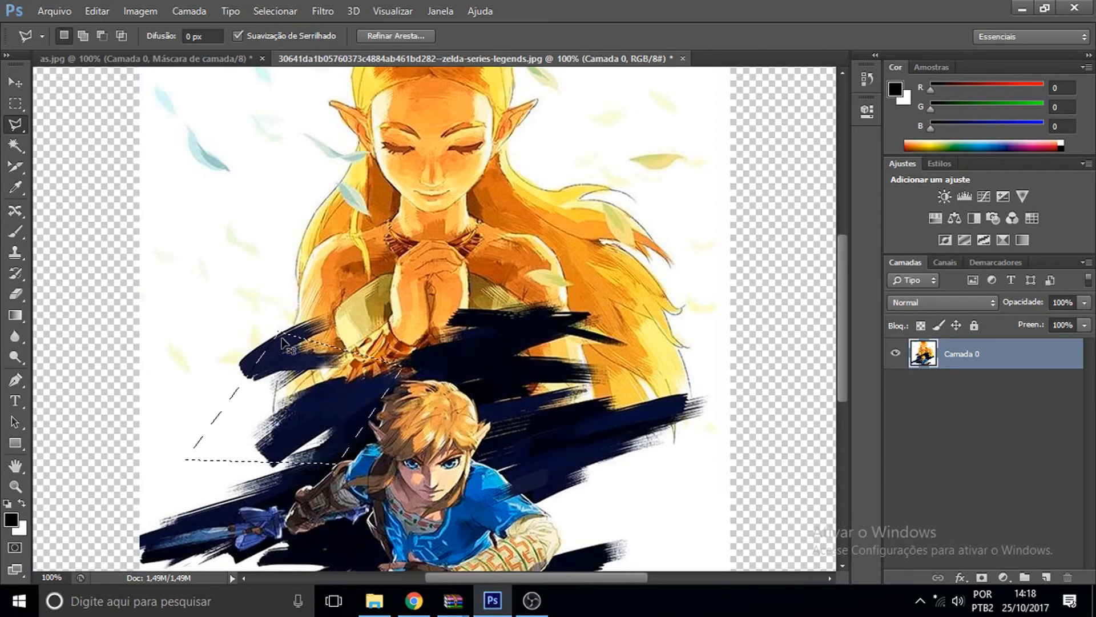
key("ctrl+d")
Trace the woman's left-hand hair edge and shoulder with the Magnetic Lasso, close the selection and deselect it.
right_click(18, 128)
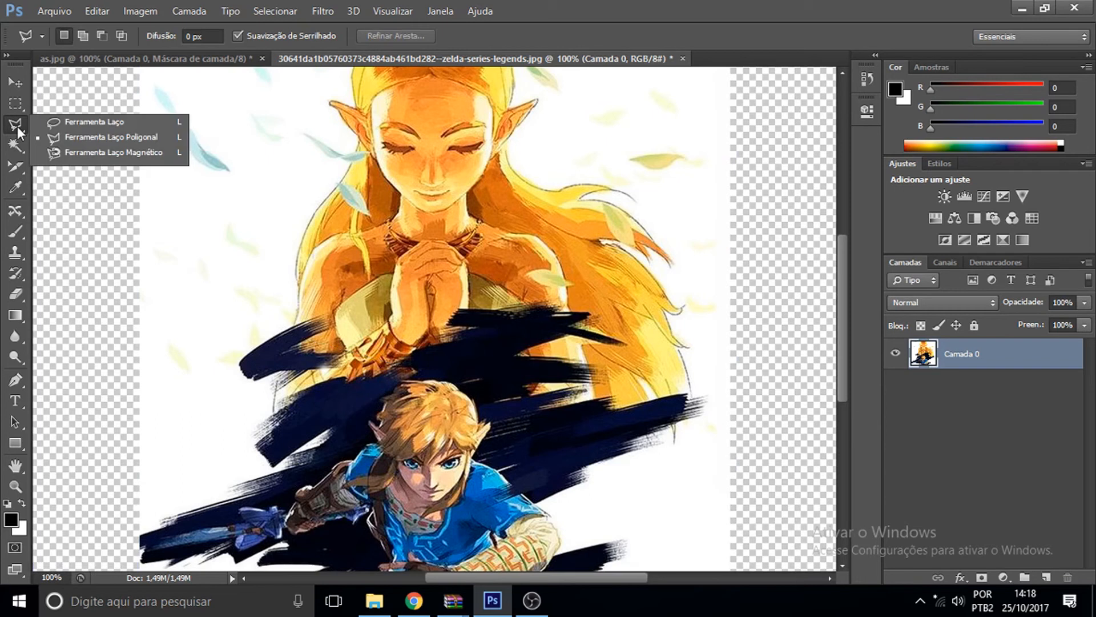
left_click(111, 153)
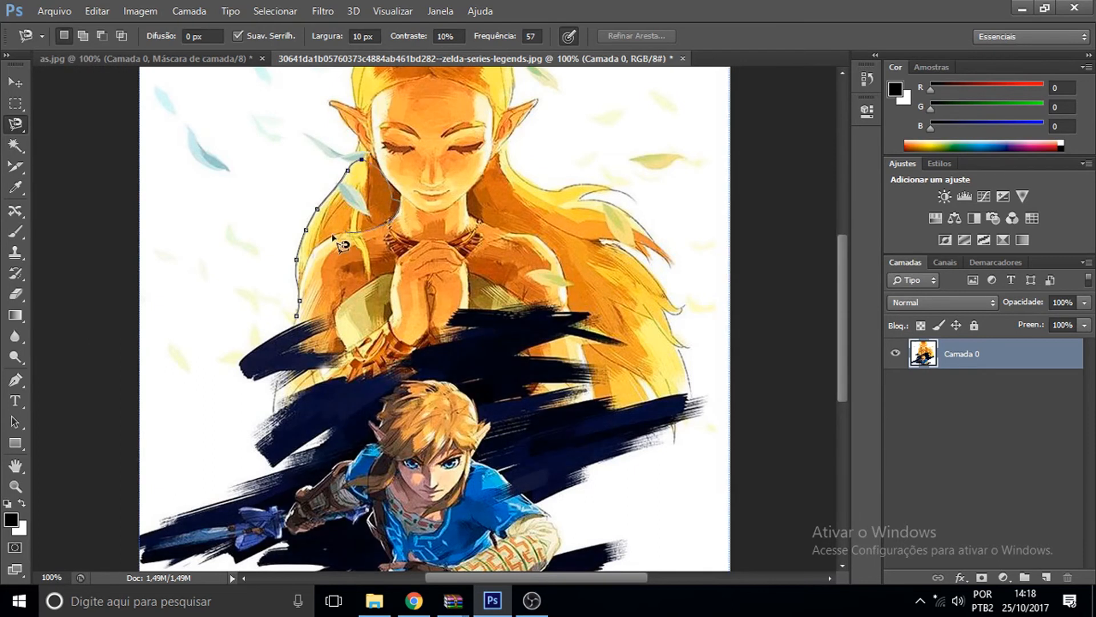
left_click(301, 319)
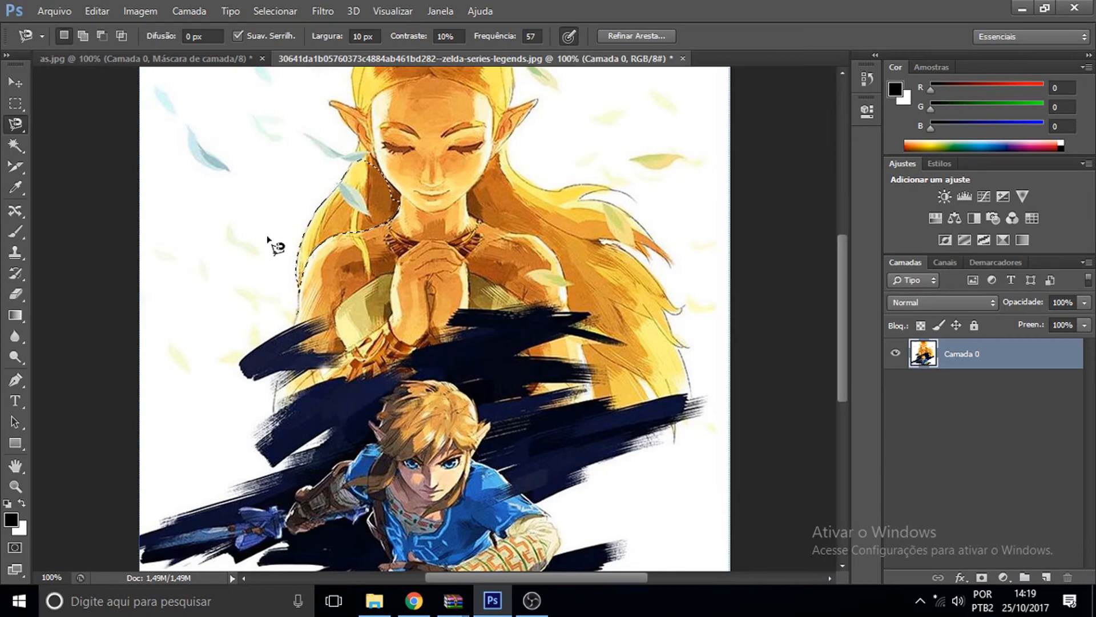
left_click(269, 239)
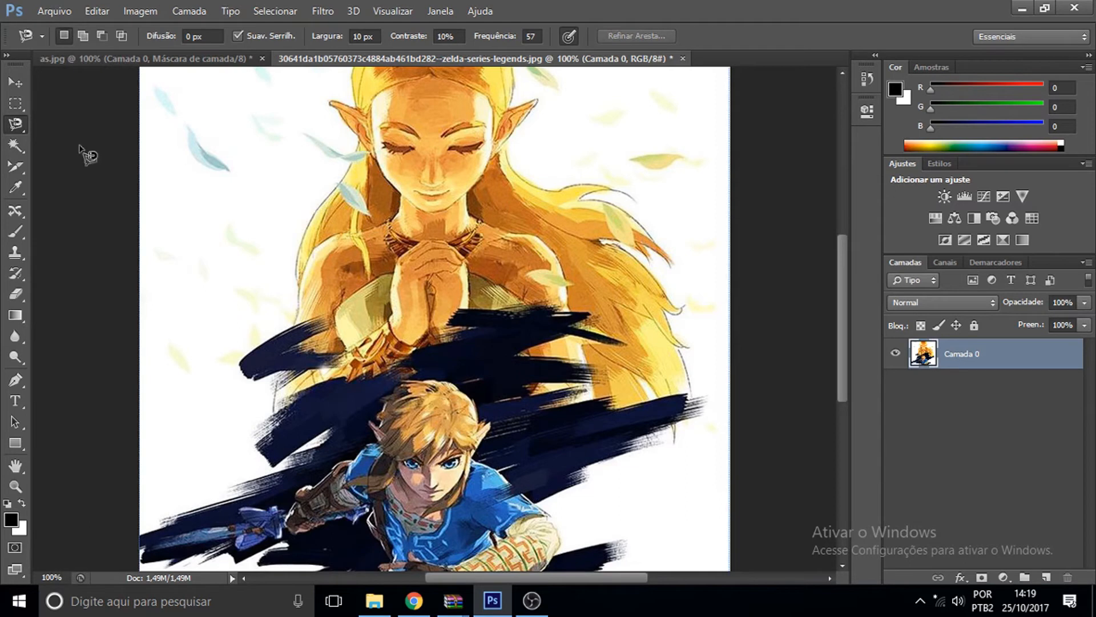
Select the white background left of the dark brush strokes with the Quick Selection tool.
left_click(24, 145)
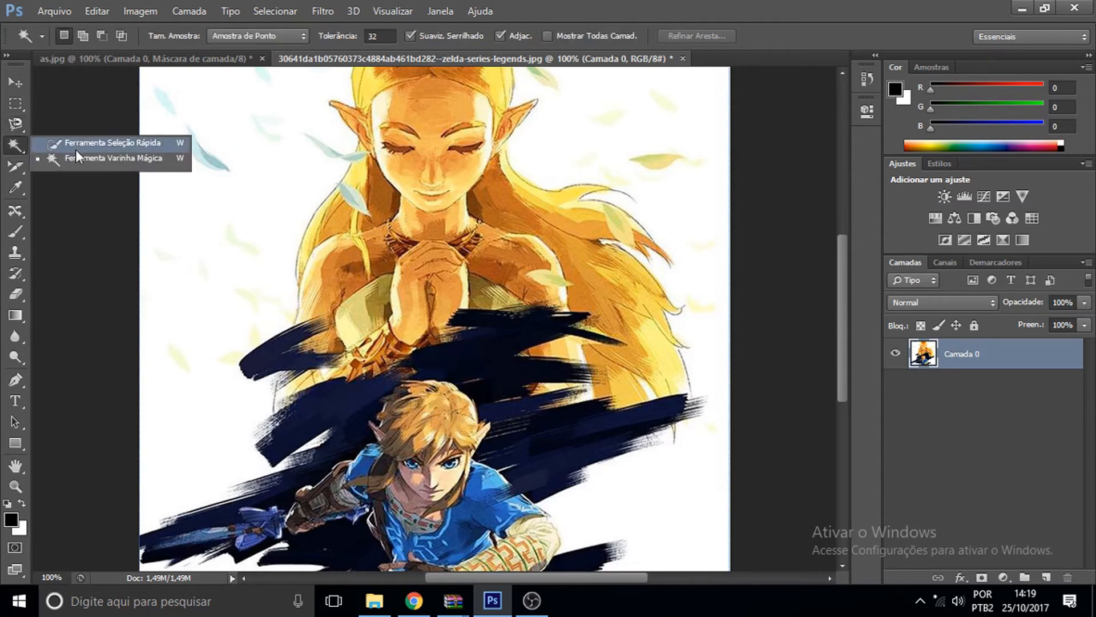
left_click(156, 146)
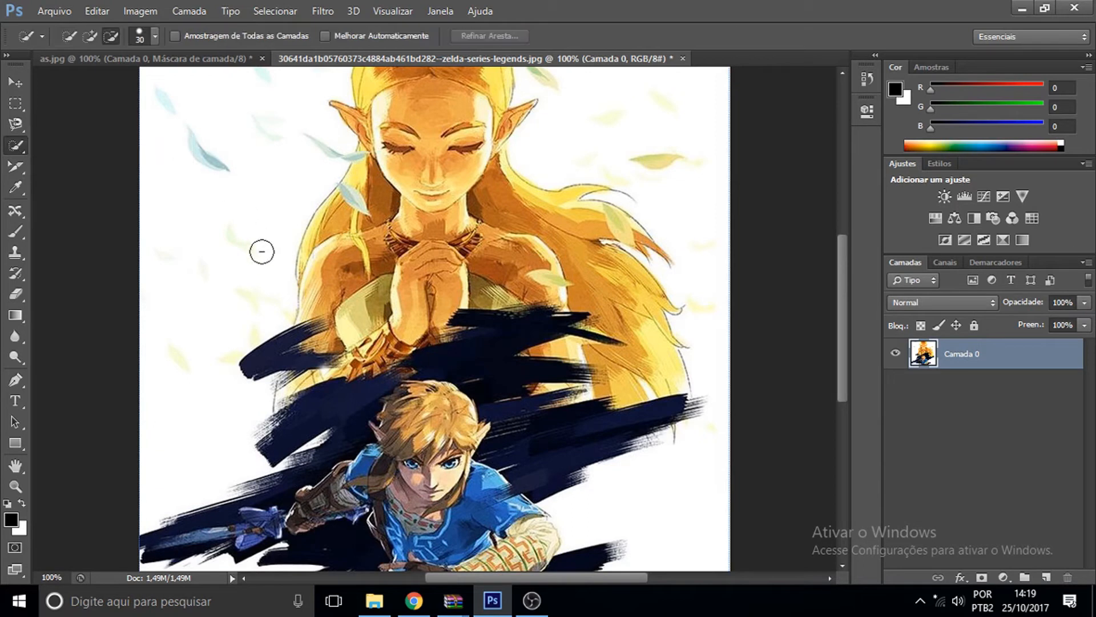
left_click(221, 423)
left_click_drag(250, 423, 214, 365)
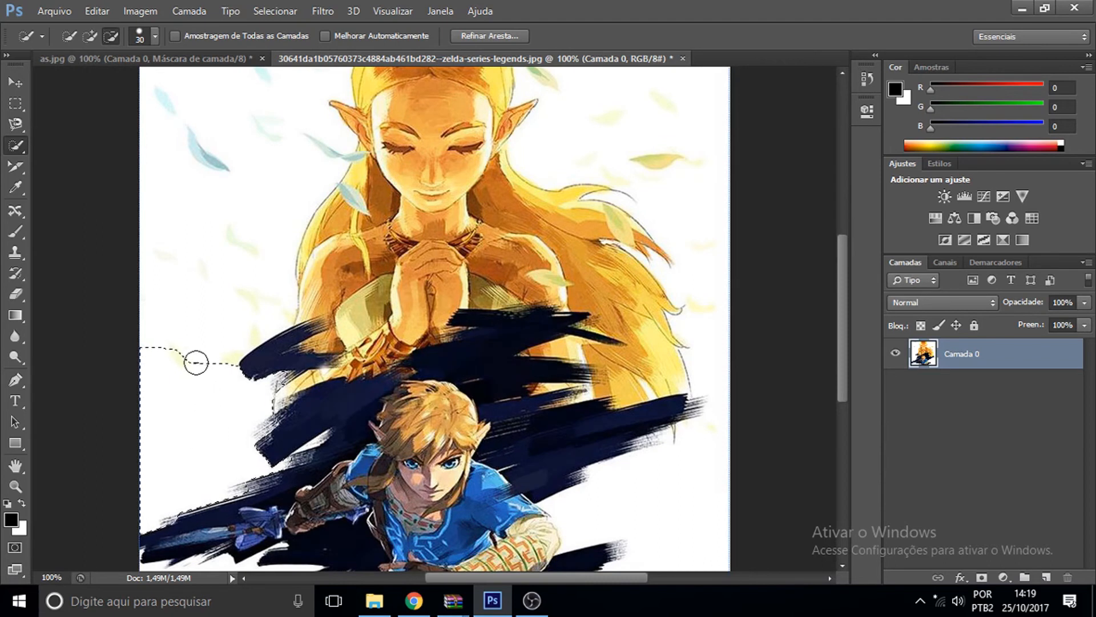
Adjust the upper edge of the background selection by subtracting and adding areas with the Quick Selection brush.
left_click(172, 325)
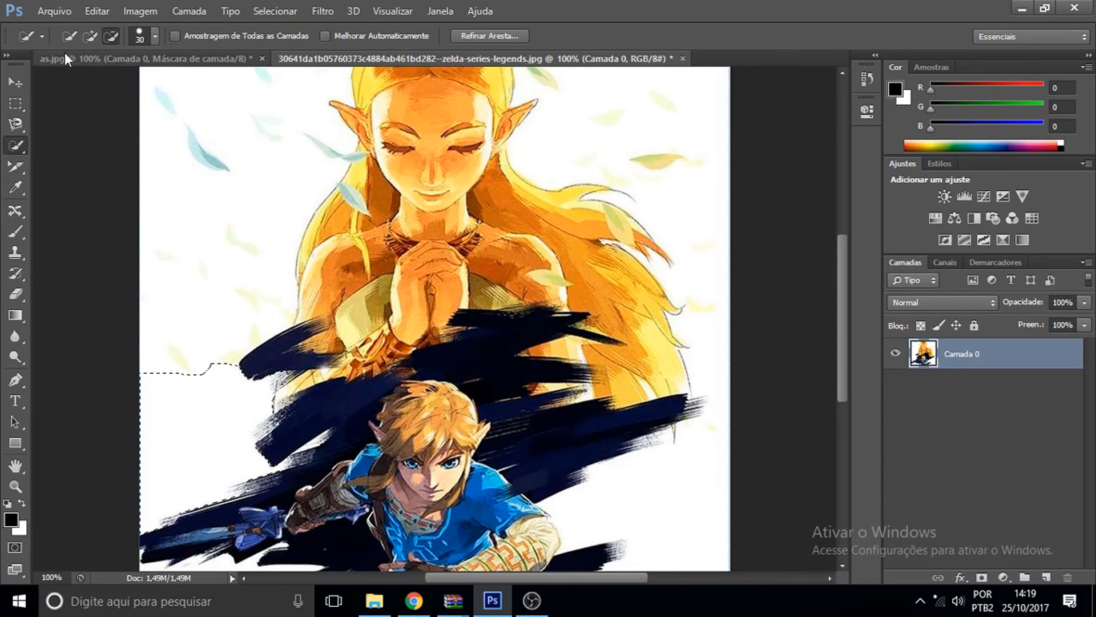
left_click(204, 372)
mouse_move(179, 328)
left_mouse_down()
mouse_move(170, 340)
mouse_move(189, 345)
mouse_move(235, 326)
mouse_move(185, 357)
left_mouse_up()
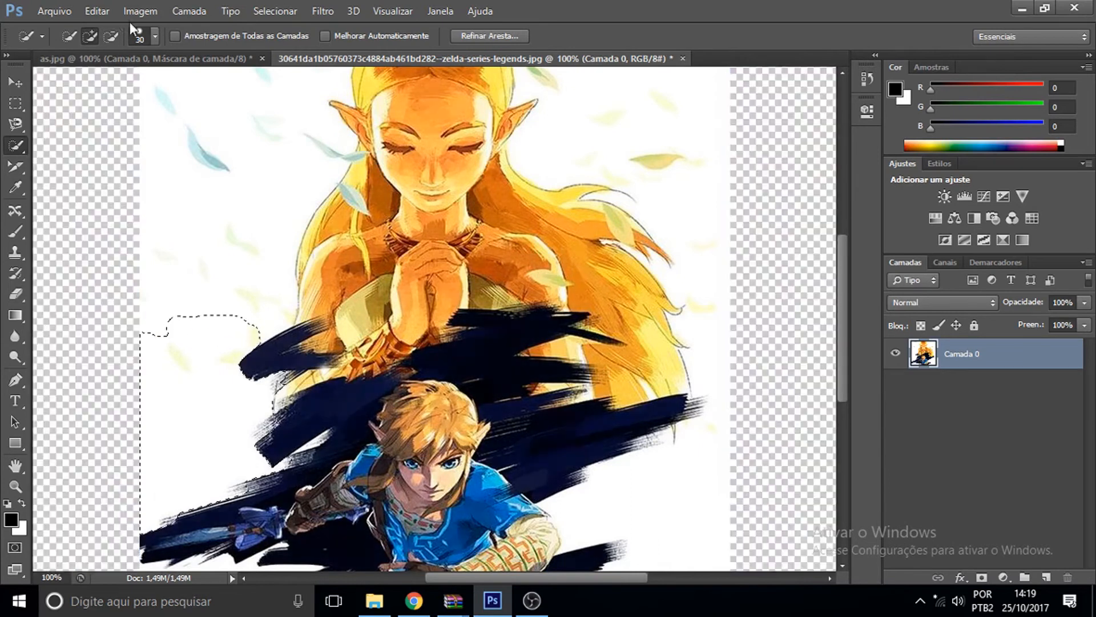
left_click(112, 37)
left_click(257, 313)
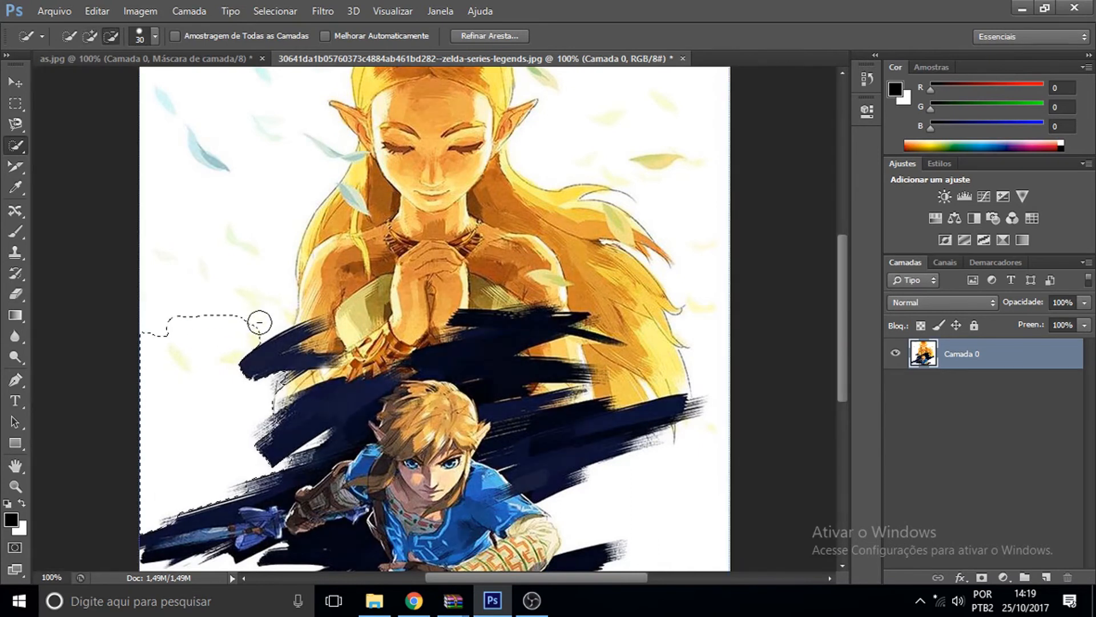
left_click_drag(226, 359, 228, 325)
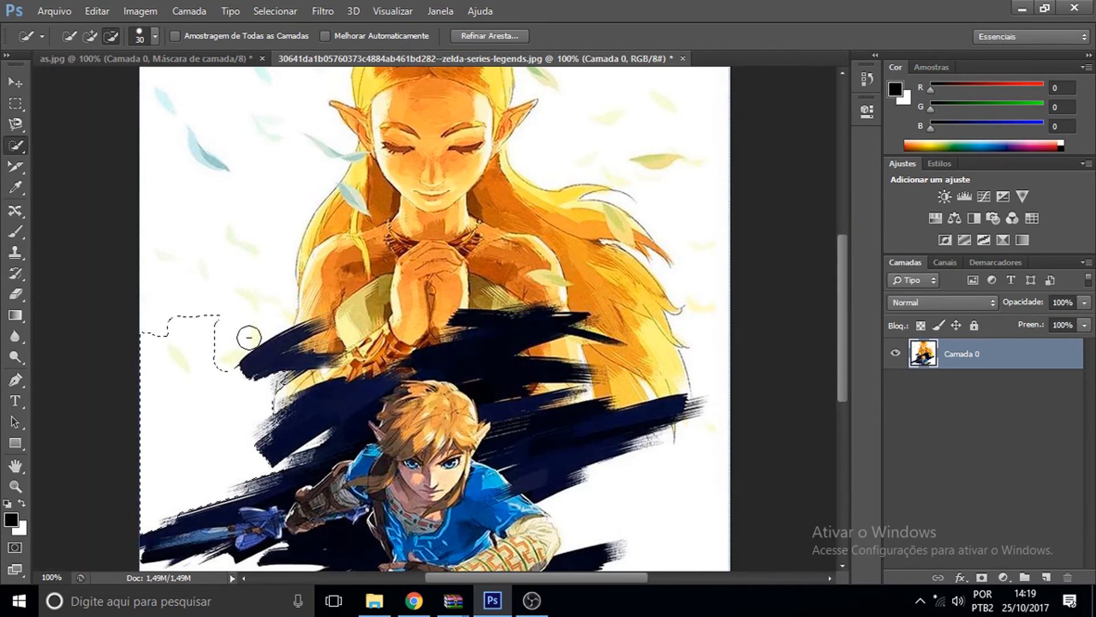
Clear the existing selection, select the white background left of the figures with the Magic Wand, and deselect it.
right_click(15, 145)
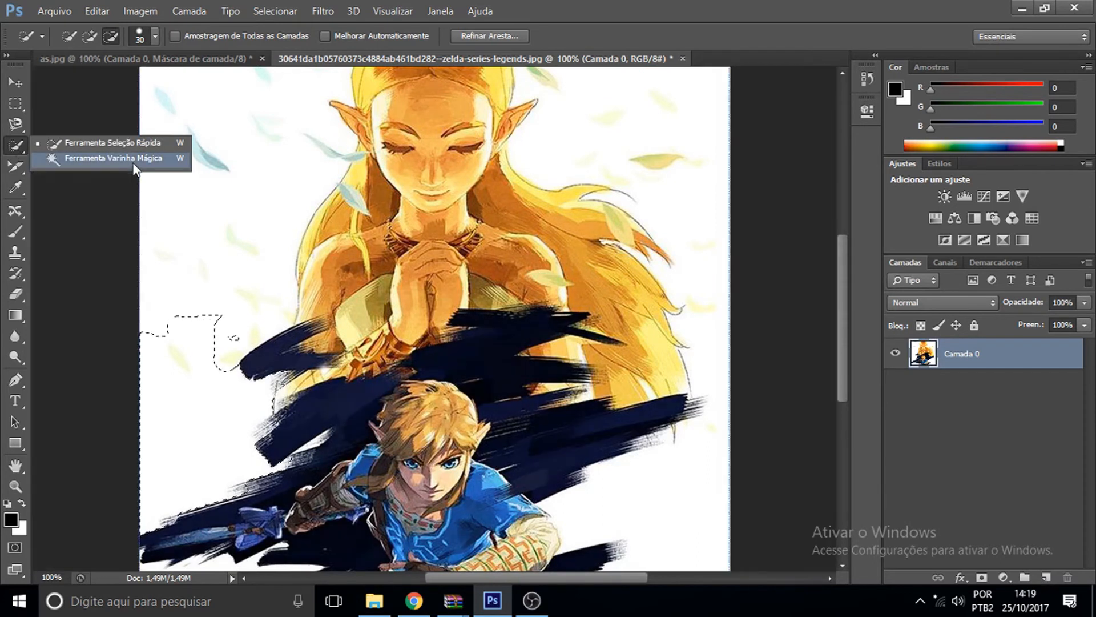
left_click(134, 164)
left_click(108, 270)
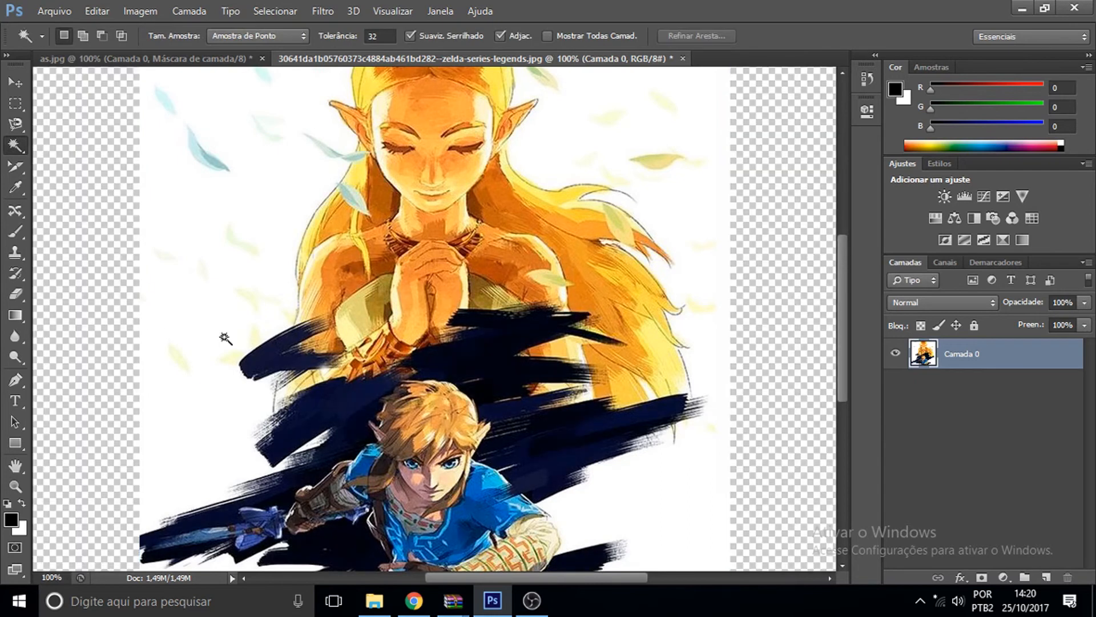
left_click(213, 334)
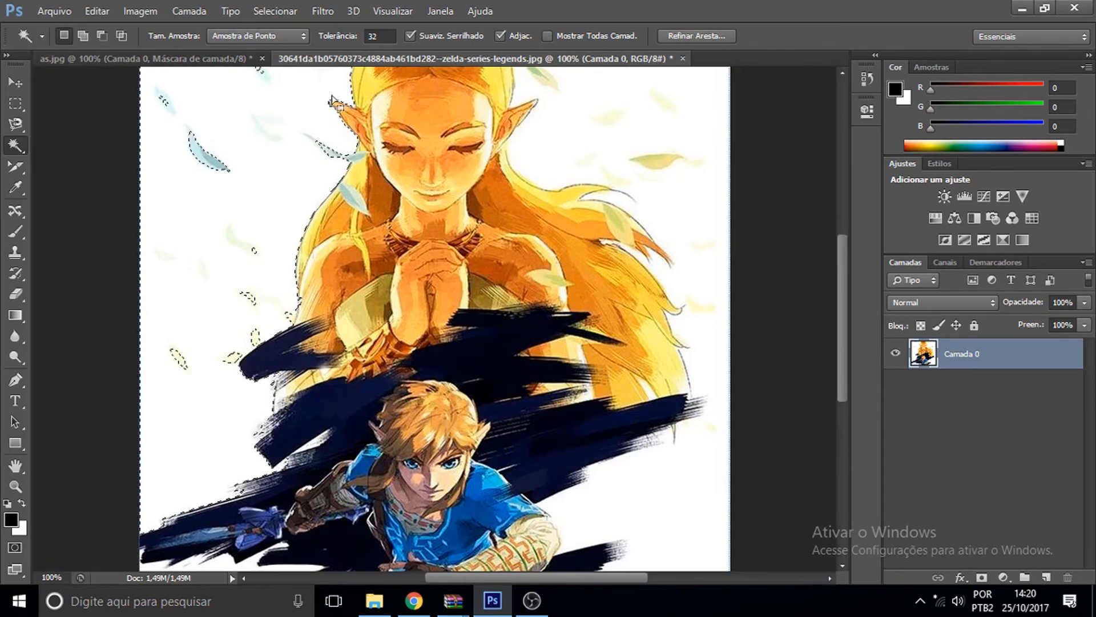
key("ctrl+d")
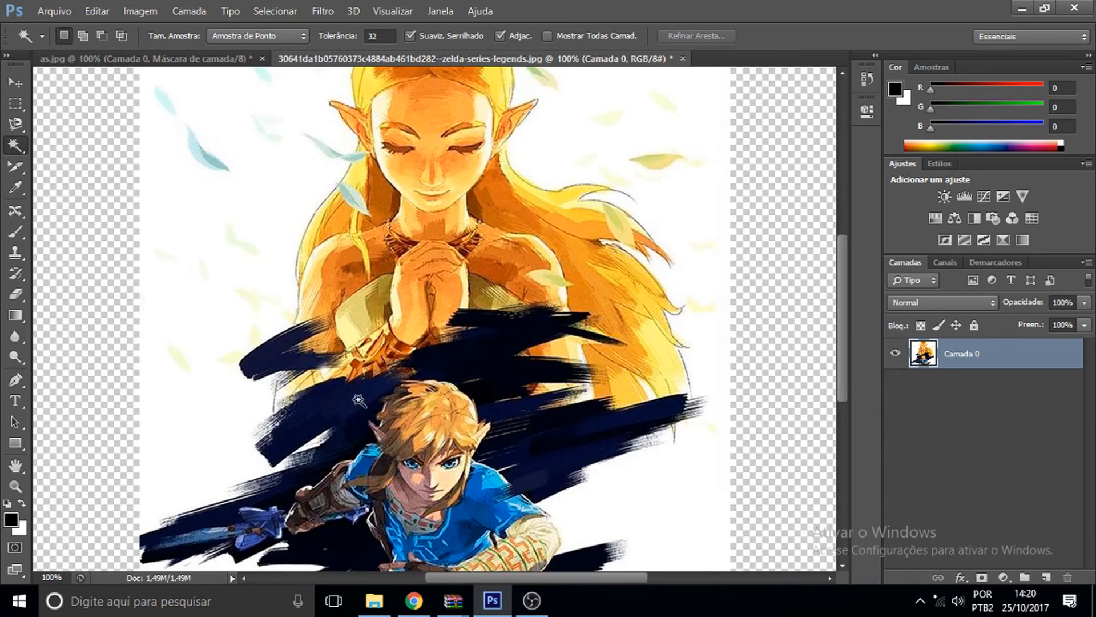
Crop a narrow vertical strip off the illustration's left side with the Crop tool, then undo the crop.
left_click(20, 166)
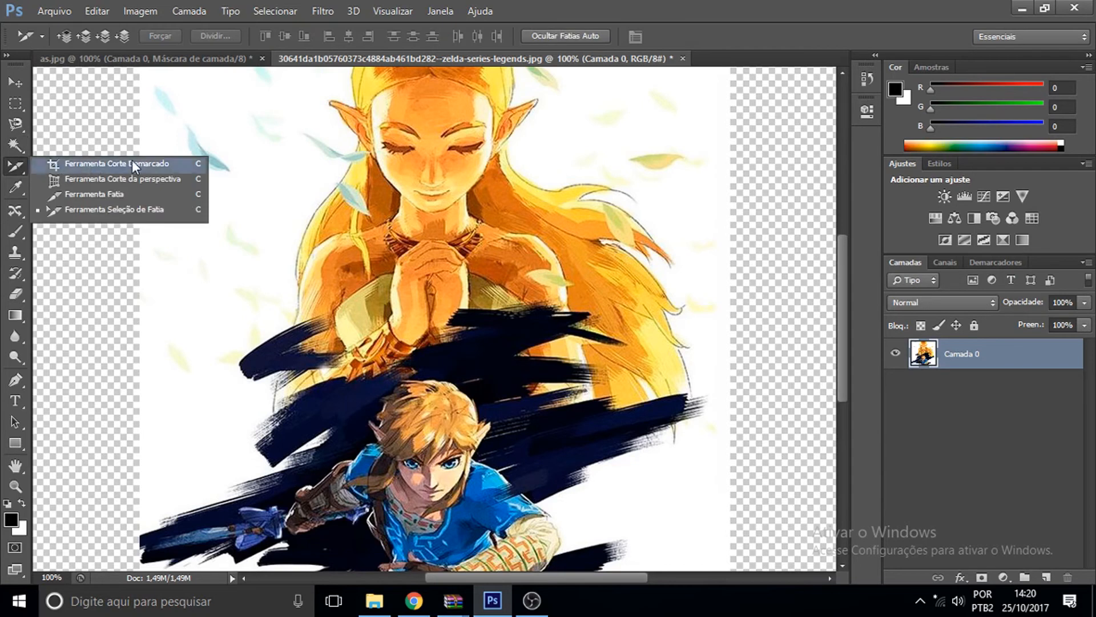
left_click(132, 162)
right_click(14, 170)
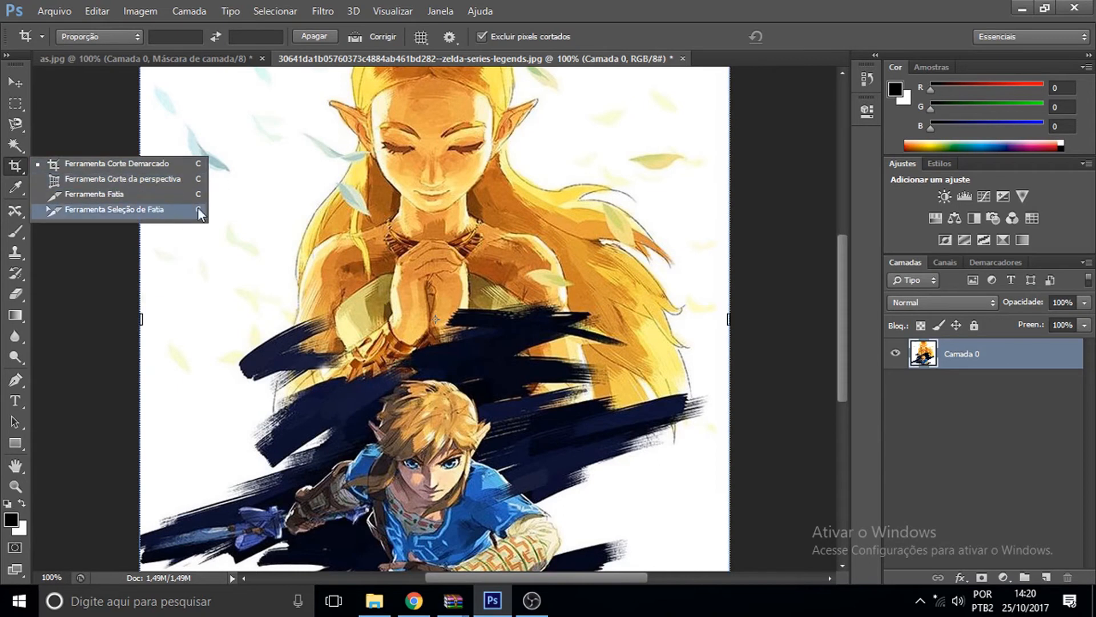
left_click(247, 166)
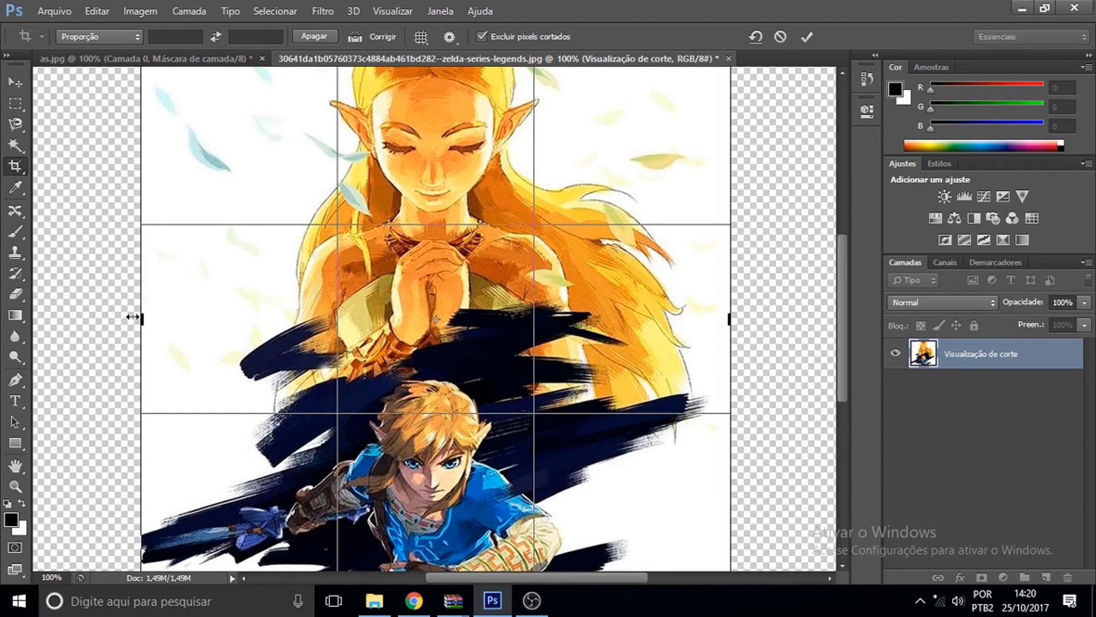
left_click_drag(143, 319, 207, 321)
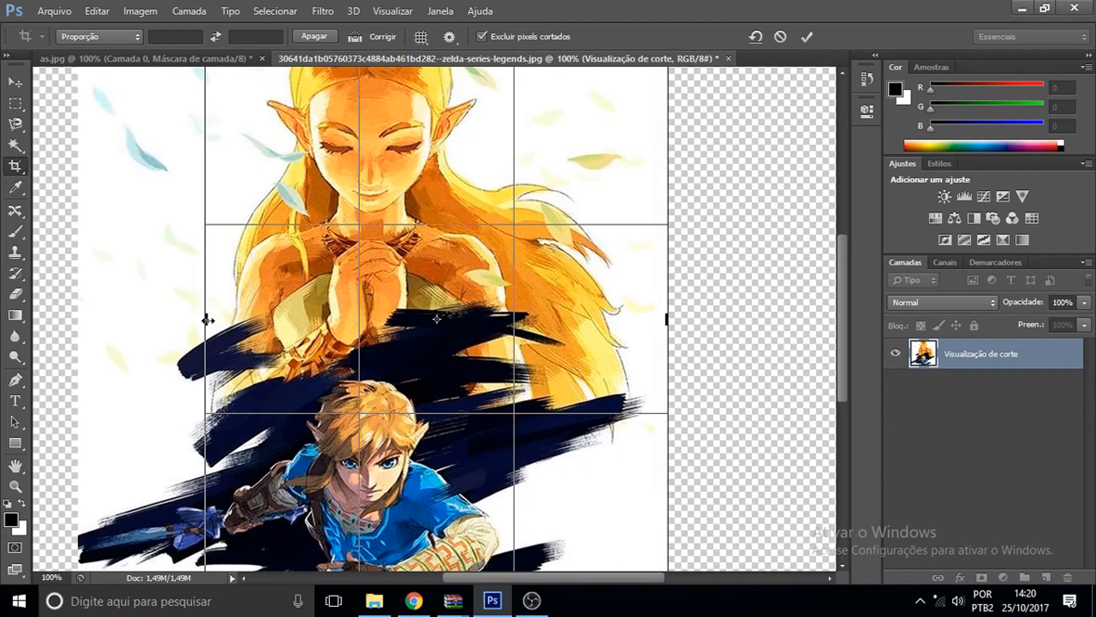
key("Return")
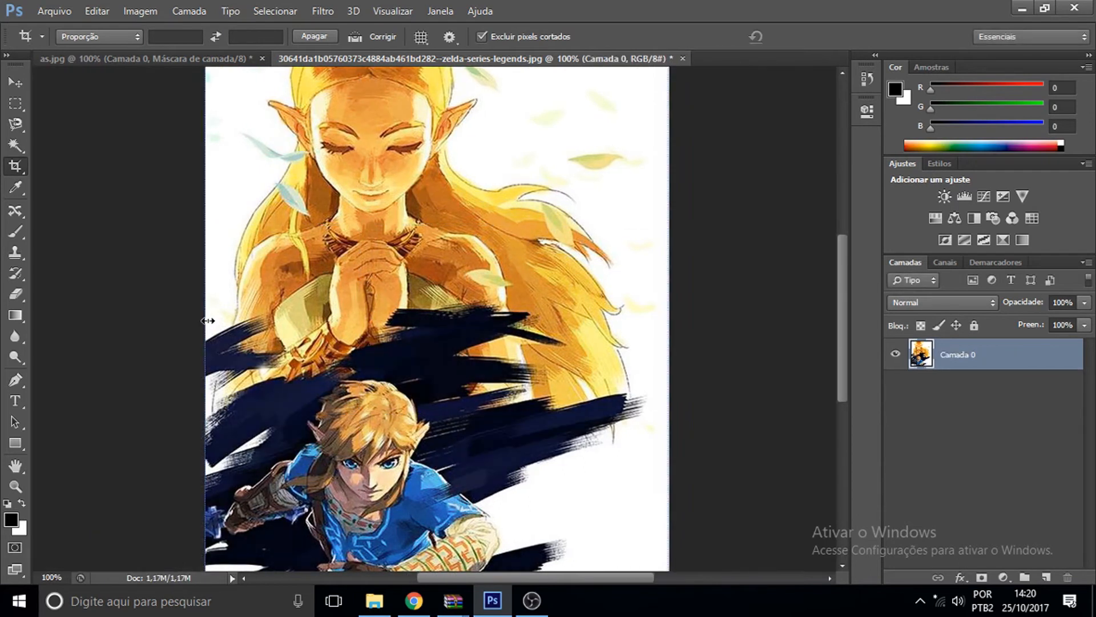
key("ctrl+z")
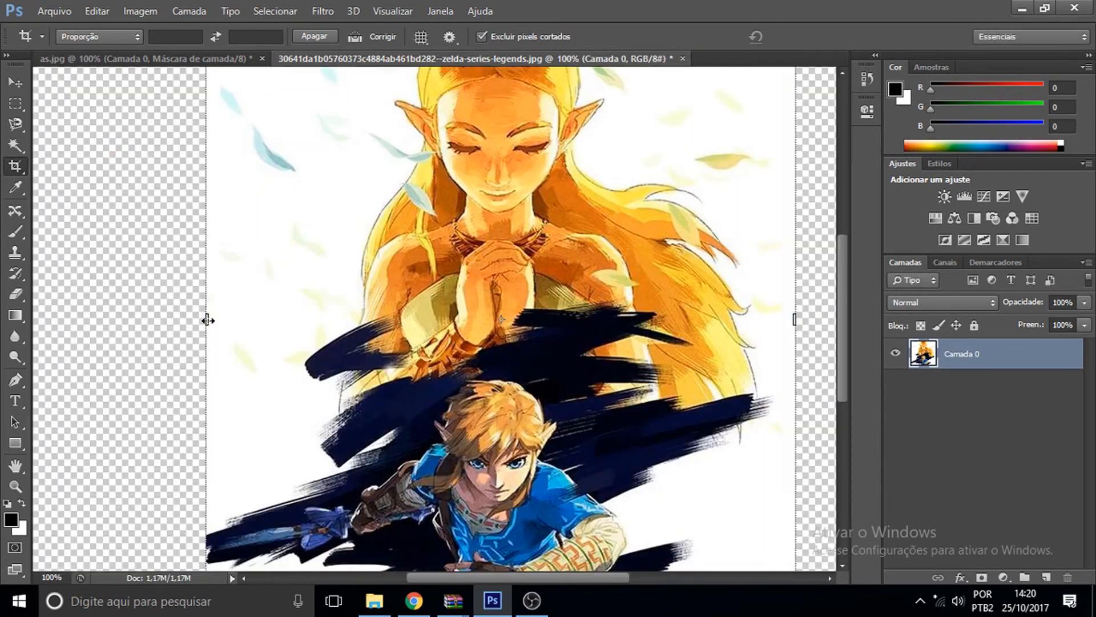
Crop a skewed area from the woman's neck and shoulder to the blue-clad figure with the Perspective Crop tool, then undo it.
right_click(14, 167)
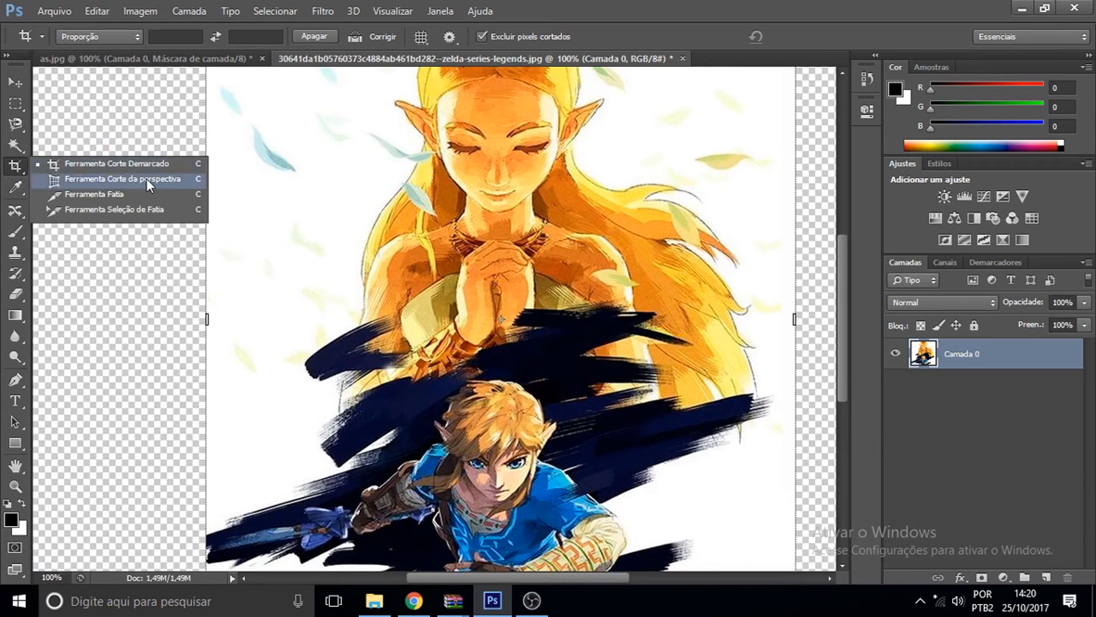
left_click(146, 178)
left_click_drag(302, 201, 533, 378)
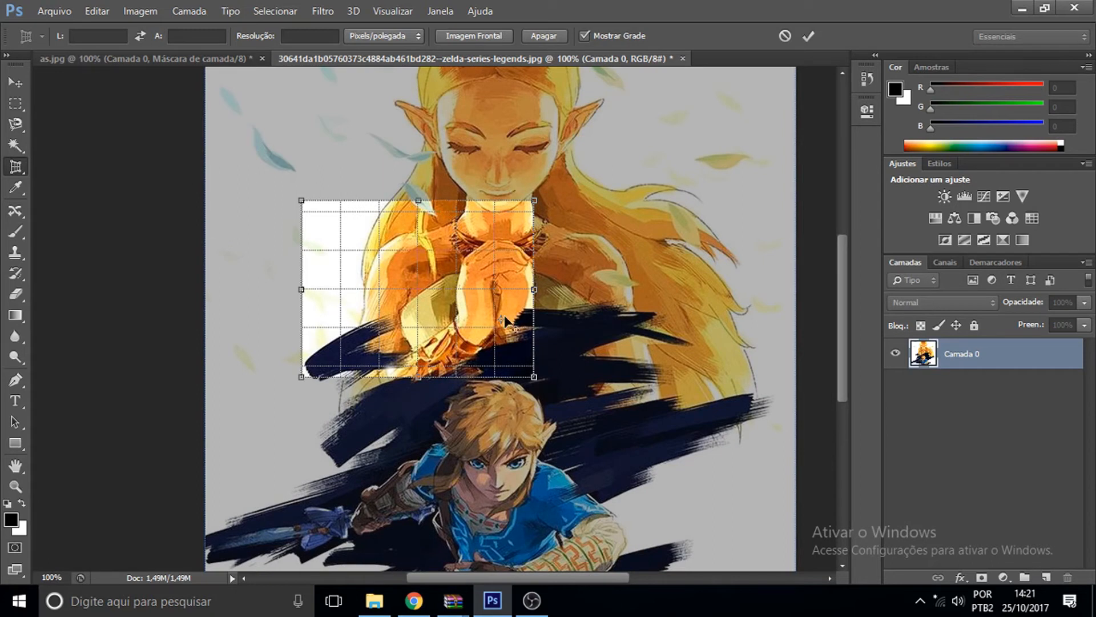
left_click_drag(536, 379, 624, 447)
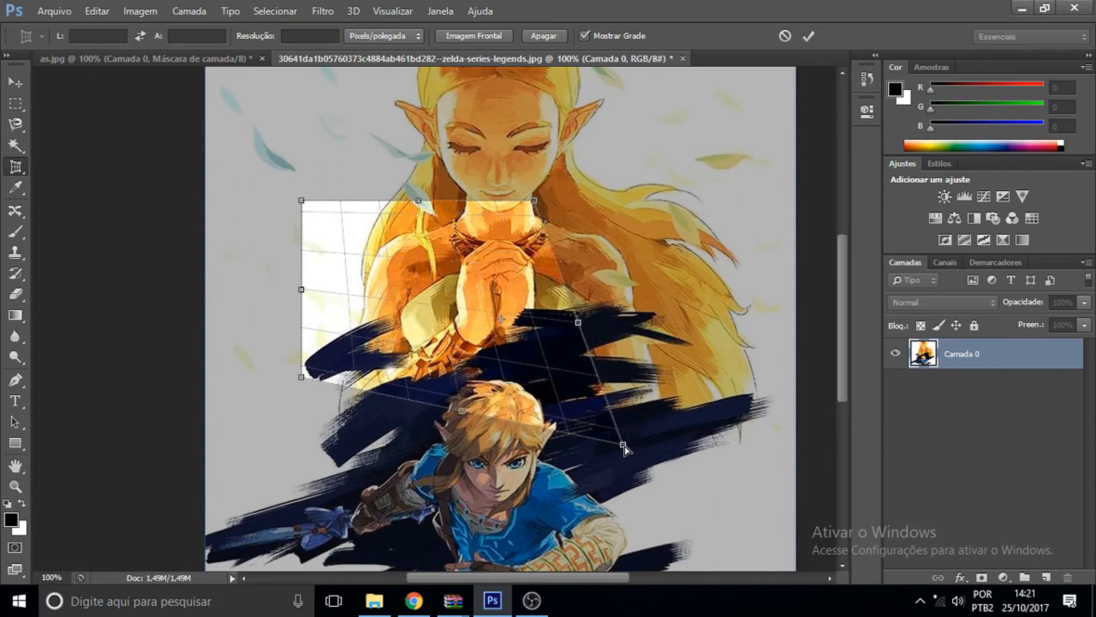
left_click_drag(461, 411, 481, 498)
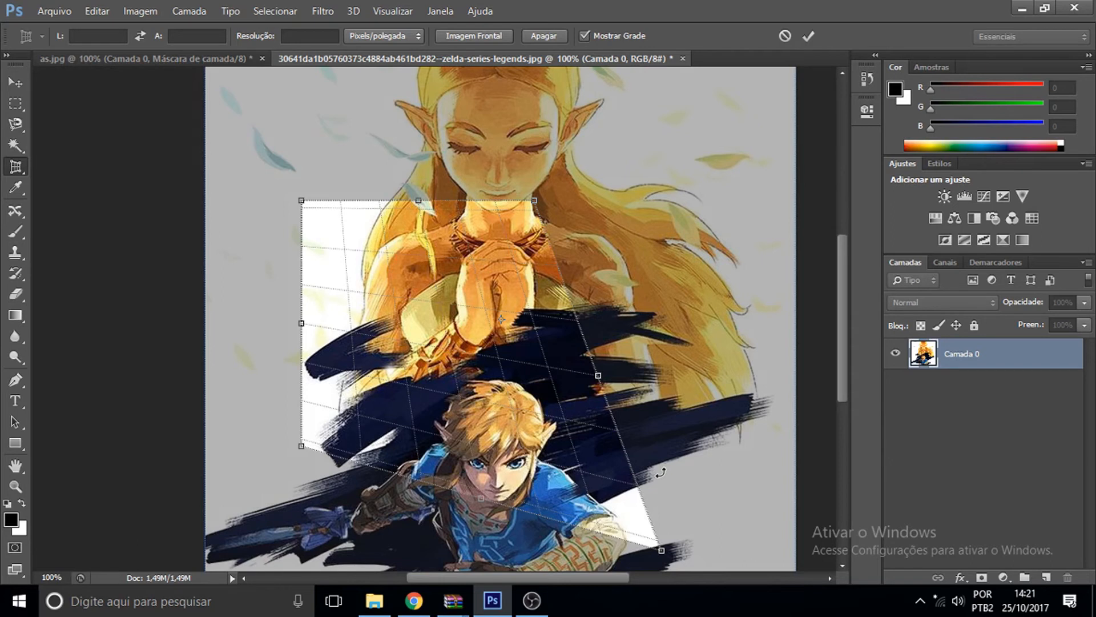
key("Return")
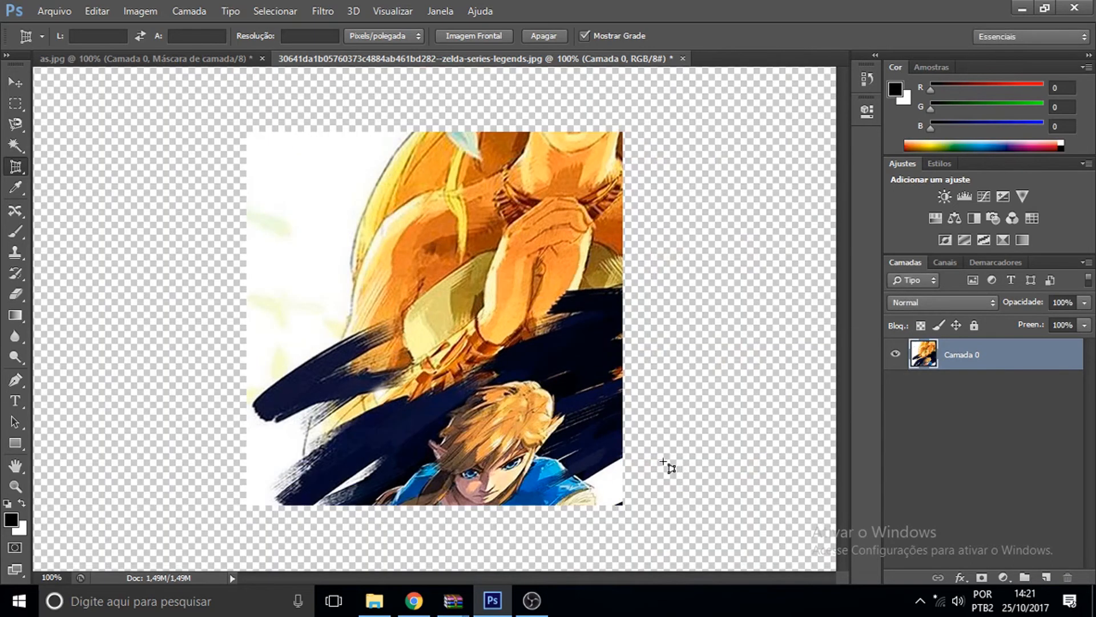
key("ctrl+z")
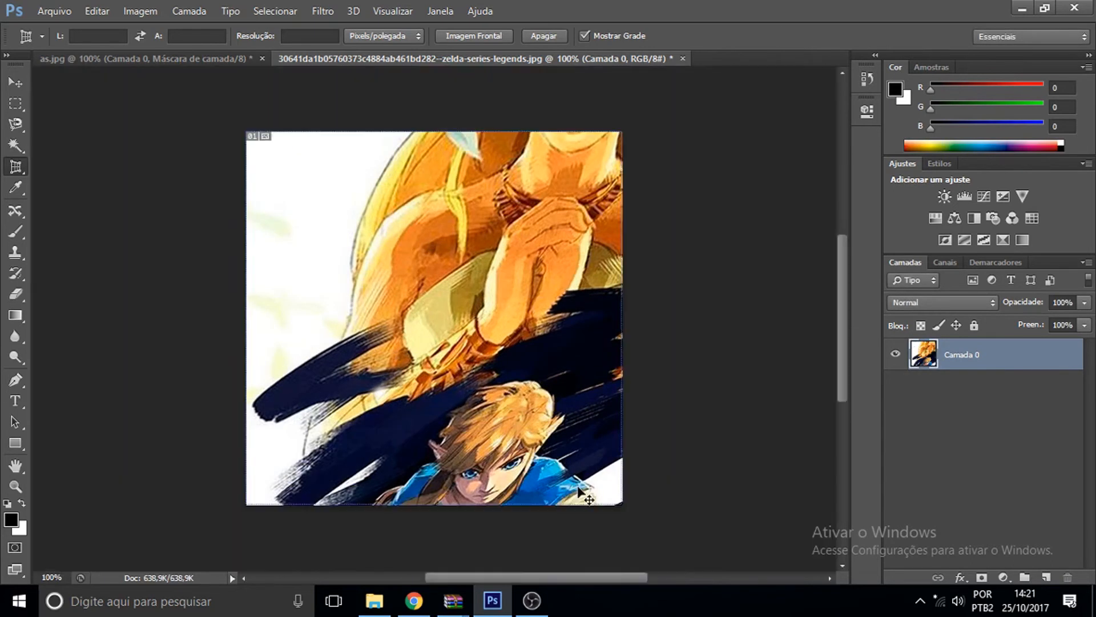
Draw a thin horizontal slice across the woman's right-hand arm and hair with the Slice tool, then undo it.
right_click(19, 167)
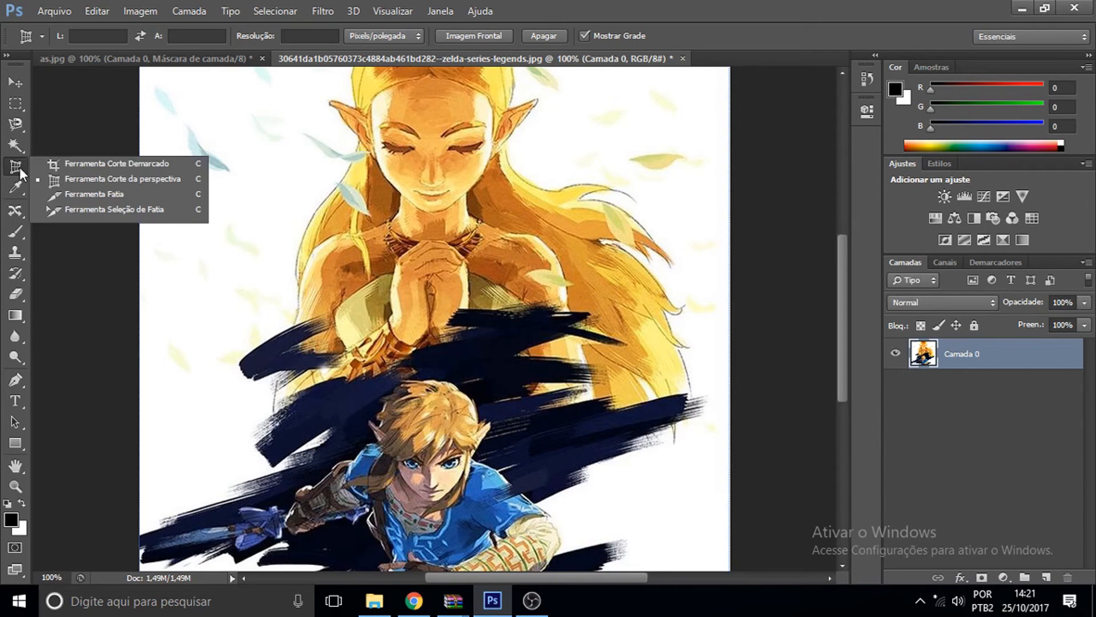
left_click(149, 197)
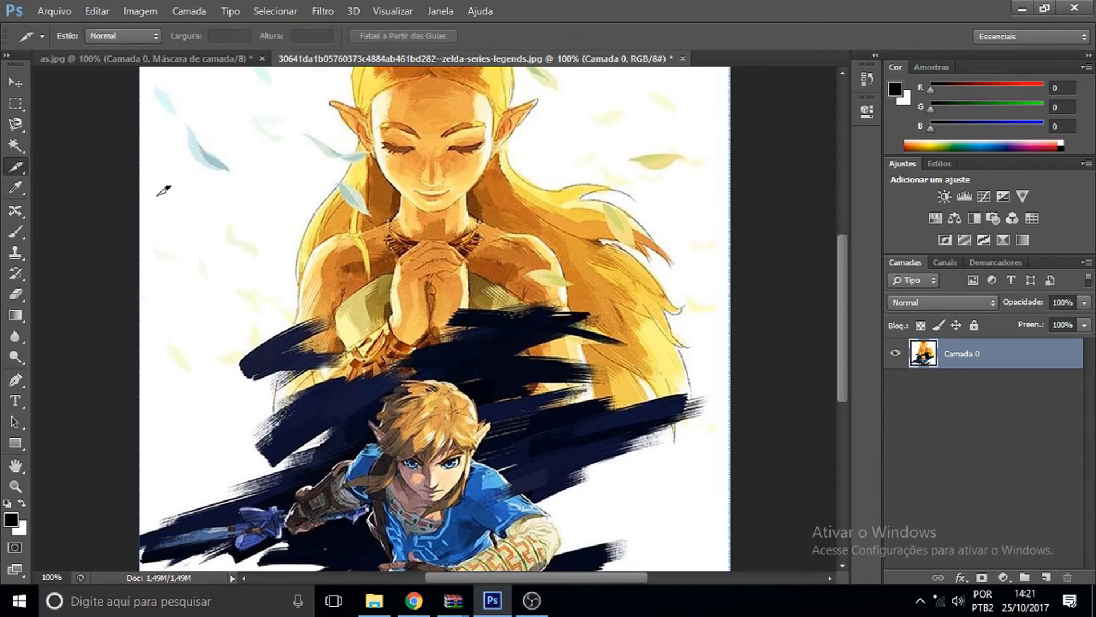
left_click_drag(646, 295, 488, 280)
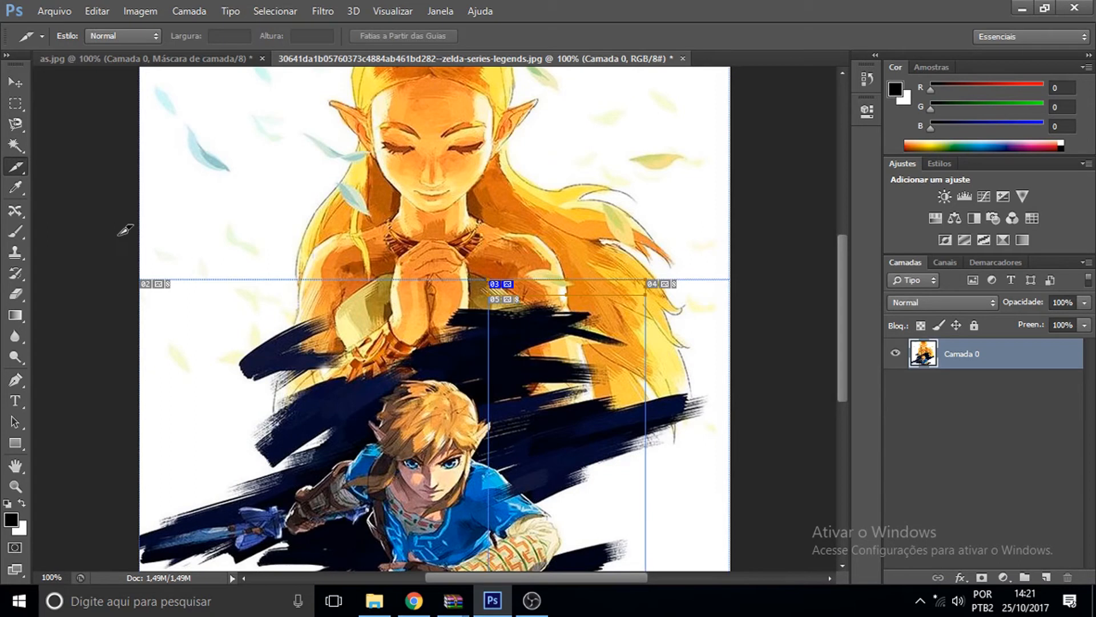
key("ctrl+z")
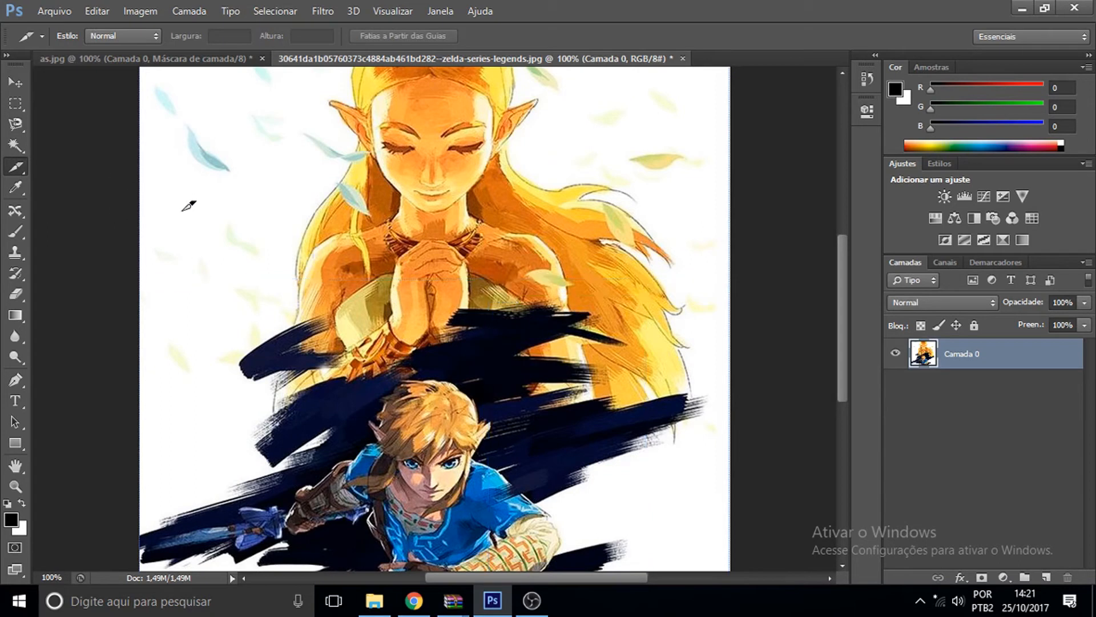
Sample foreground colours with the Eyedropper from the dark strokes and the woman's skin and hair, finishing with the white background.
left_click(20, 188)
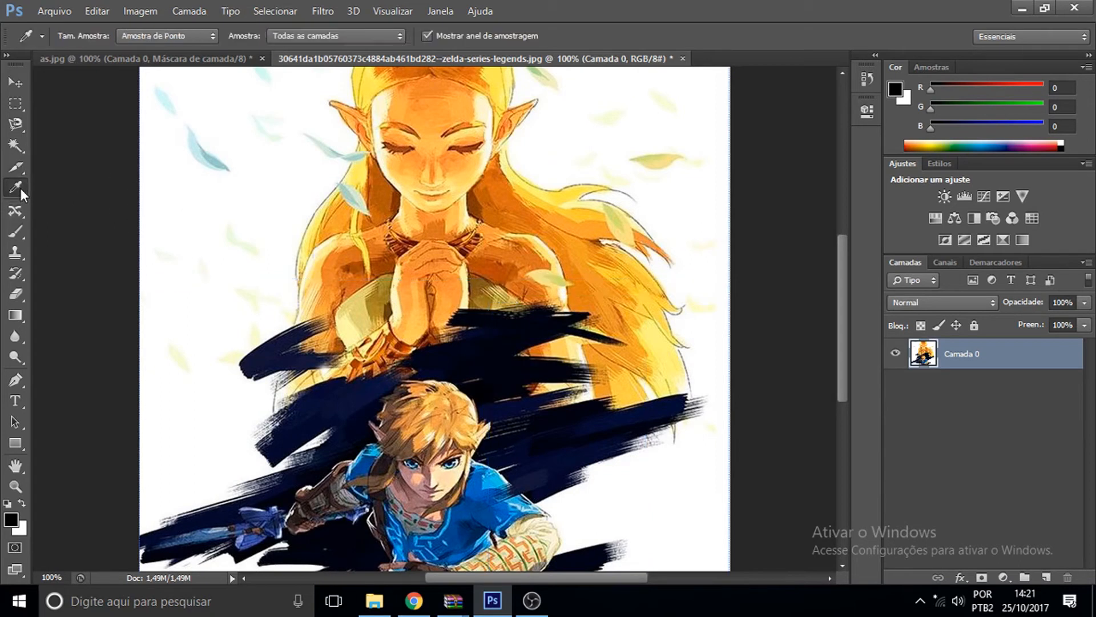
right_click(19, 188)
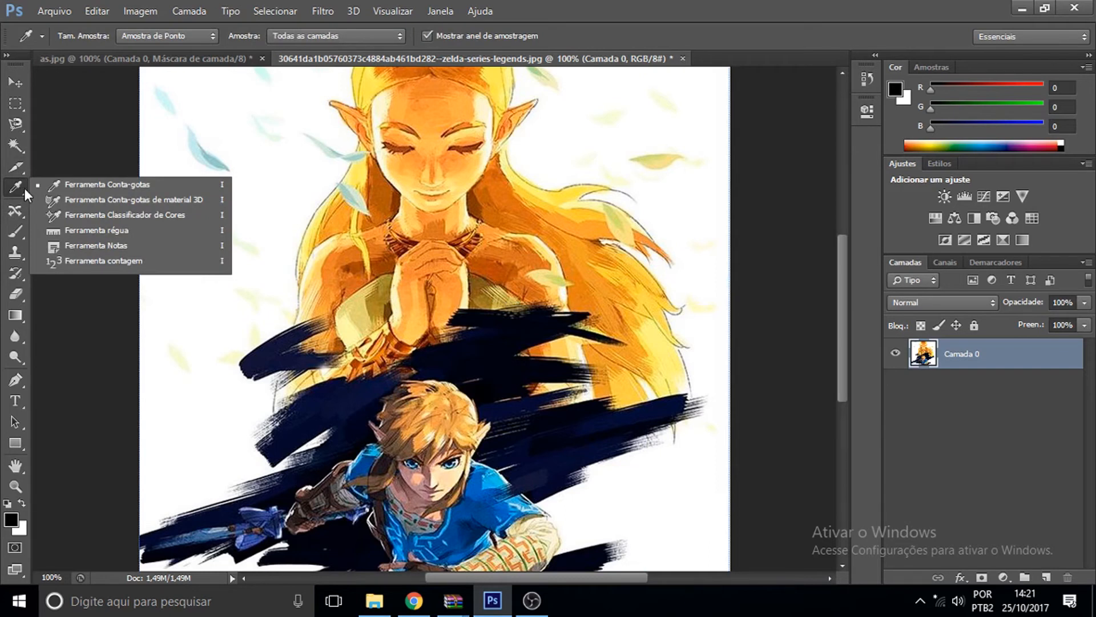
left_click(64, 187)
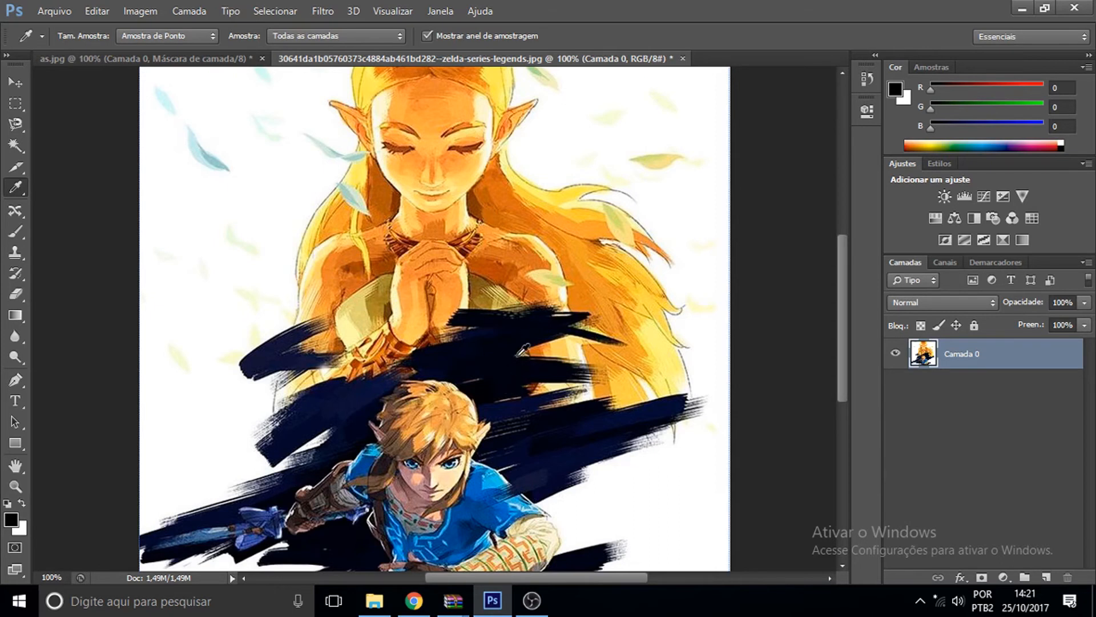
left_click(493, 346)
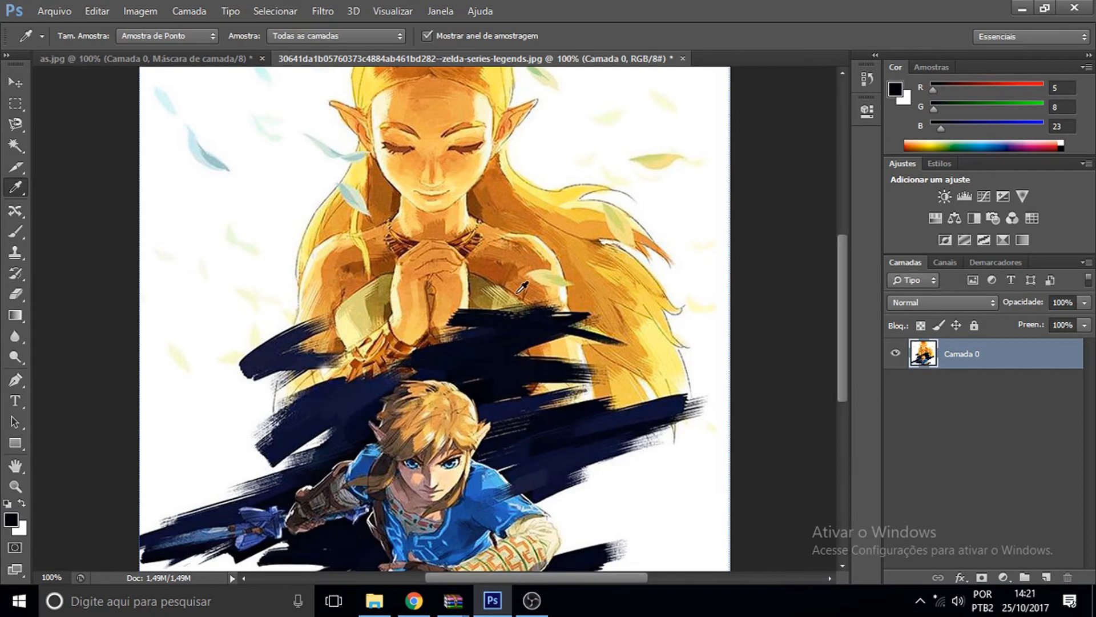
left_click(530, 262)
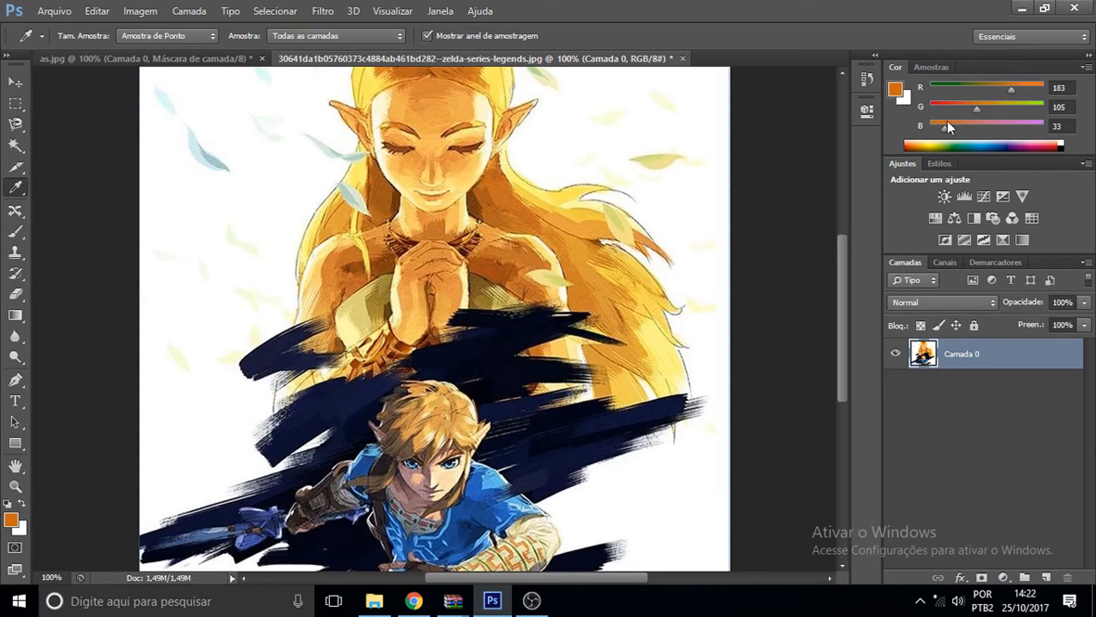
left_click(679, 264)
left_click(520, 247)
left_click(422, 159)
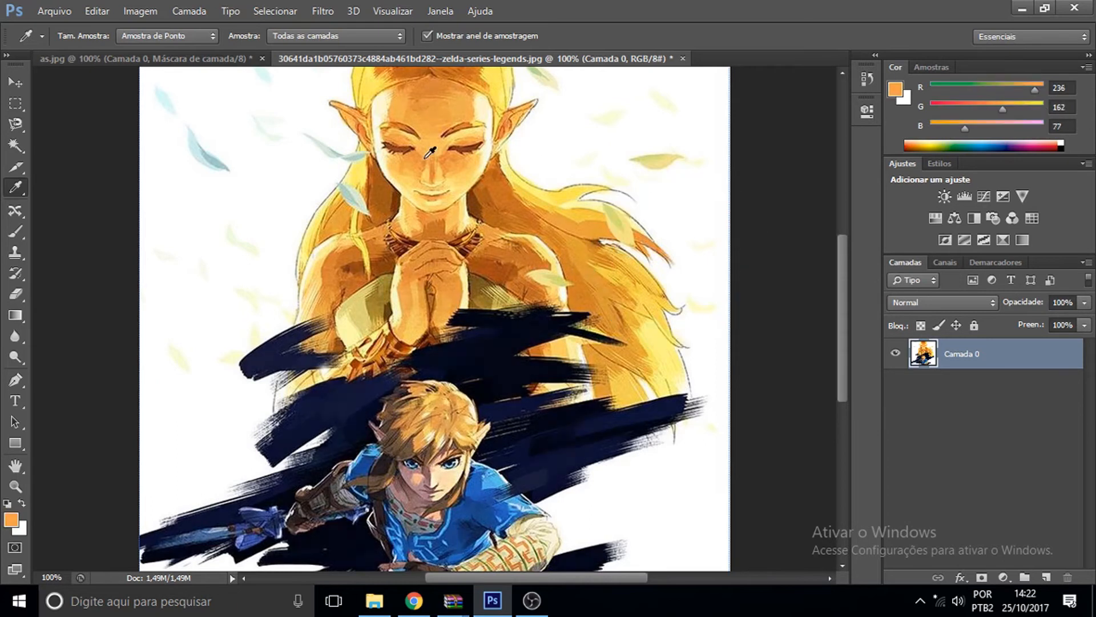
left_click(342, 279)
left_click(311, 350)
left_click(312, 358)
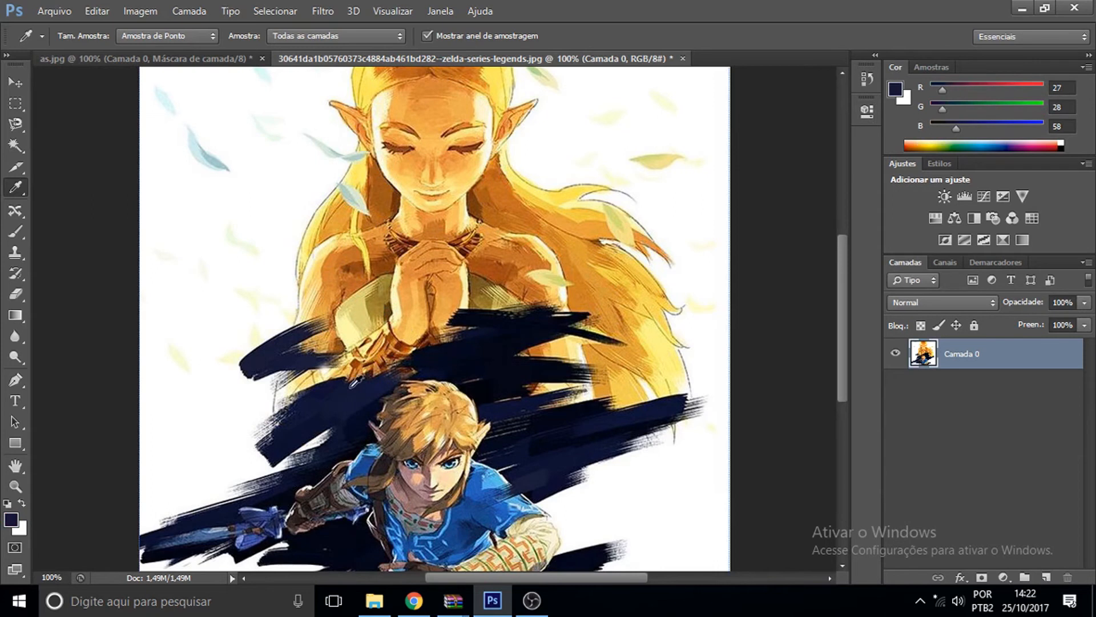
left_click(354, 382)
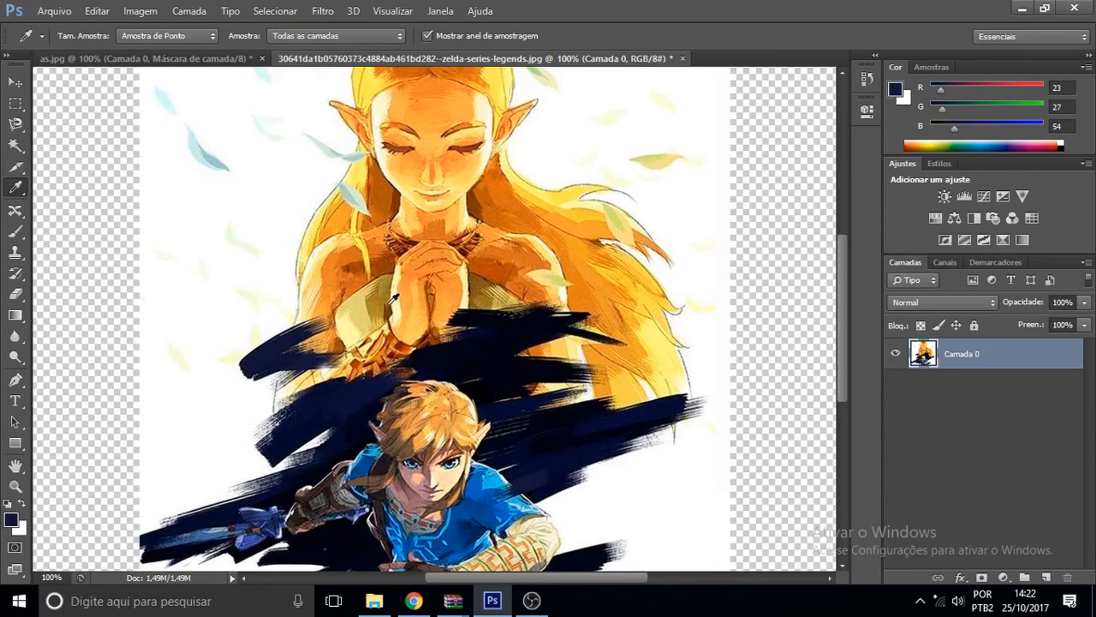
right_click(17, 193)
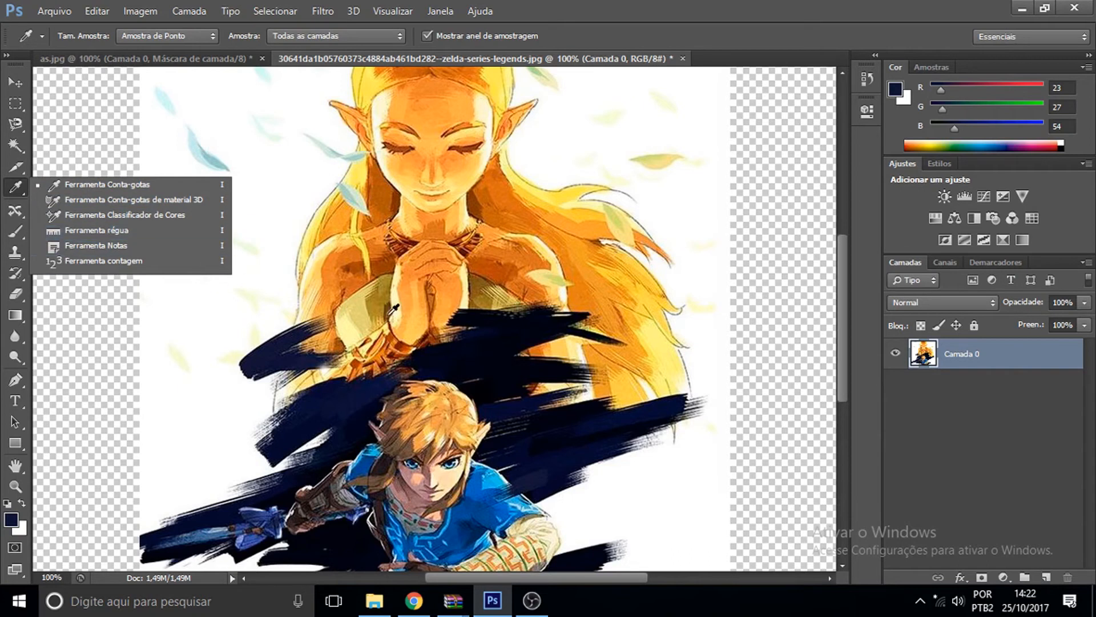
left_click(187, 299)
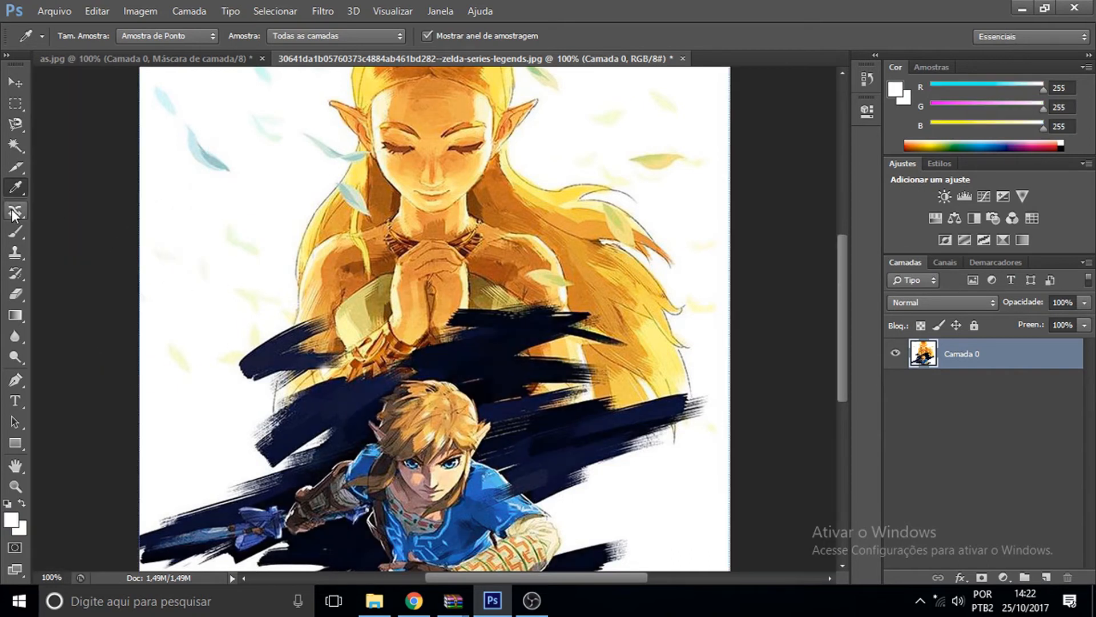
Retouch the left tip of the upper dark brush stroke with the content-aware Spot Healing Brush at size 19.
left_click(14, 213)
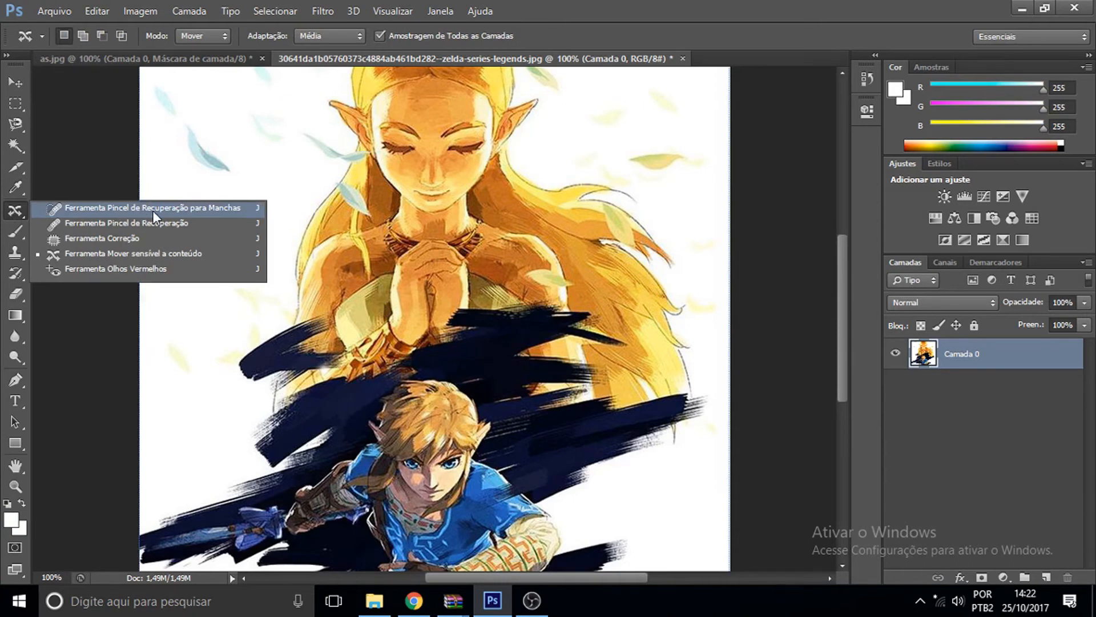
left_click(222, 209)
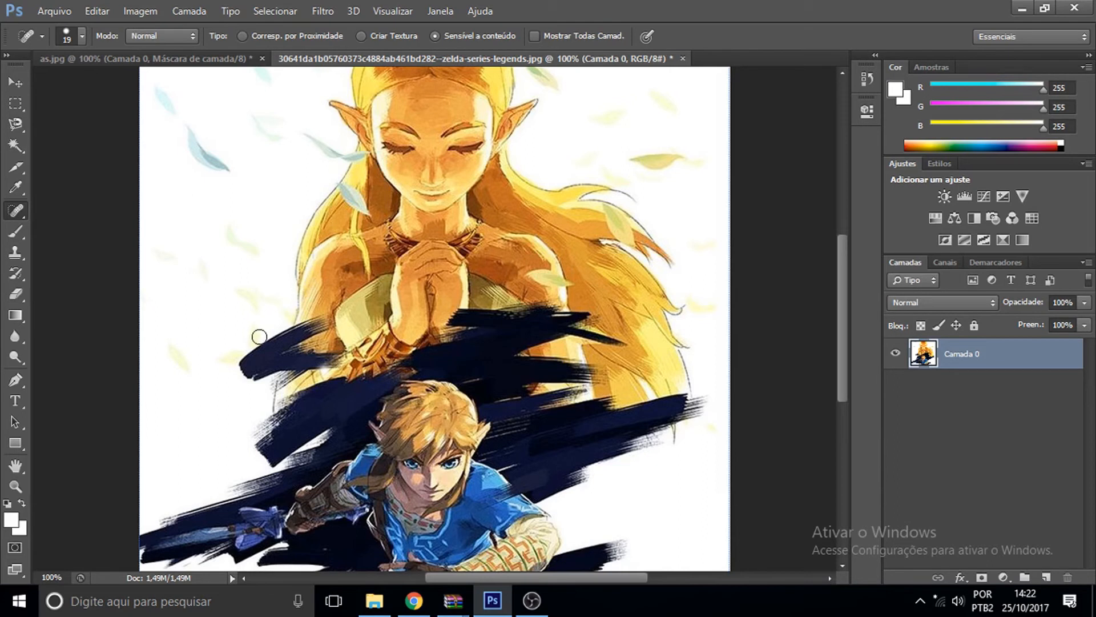
mouse_move(244, 361)
left_mouse_down()
mouse_move(254, 384)
mouse_move(255, 366)
mouse_move(289, 352)
left_mouse_up()
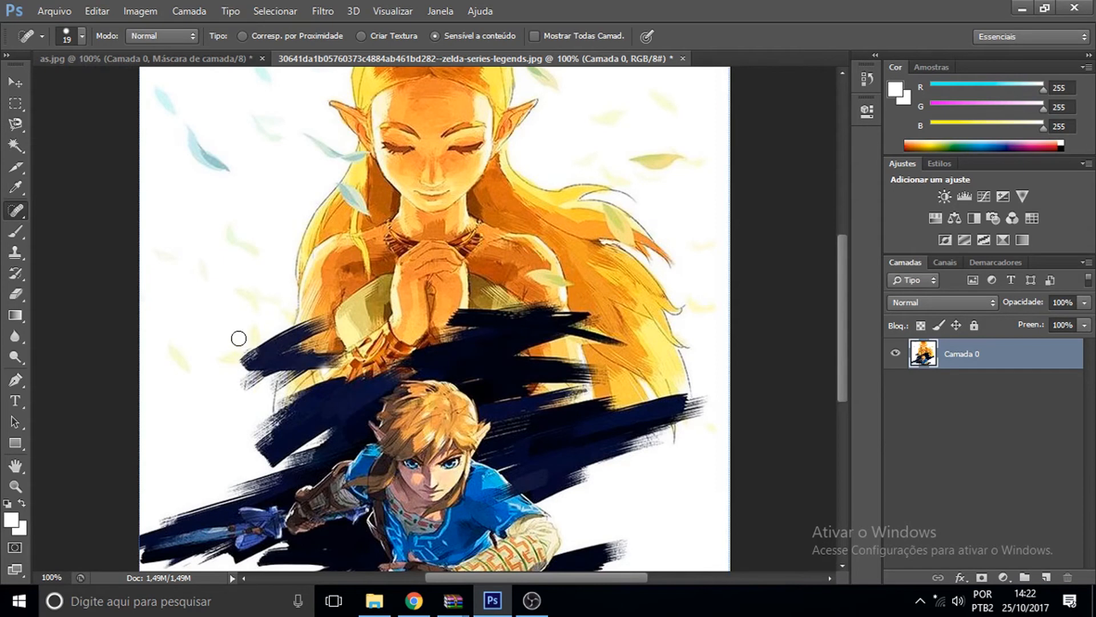
mouse_move(258, 391)
left_mouse_down()
mouse_move(292, 324)
mouse_move(246, 397)
mouse_move(271, 322)
mouse_move(228, 384)
mouse_move(250, 355)
left_mouse_up()
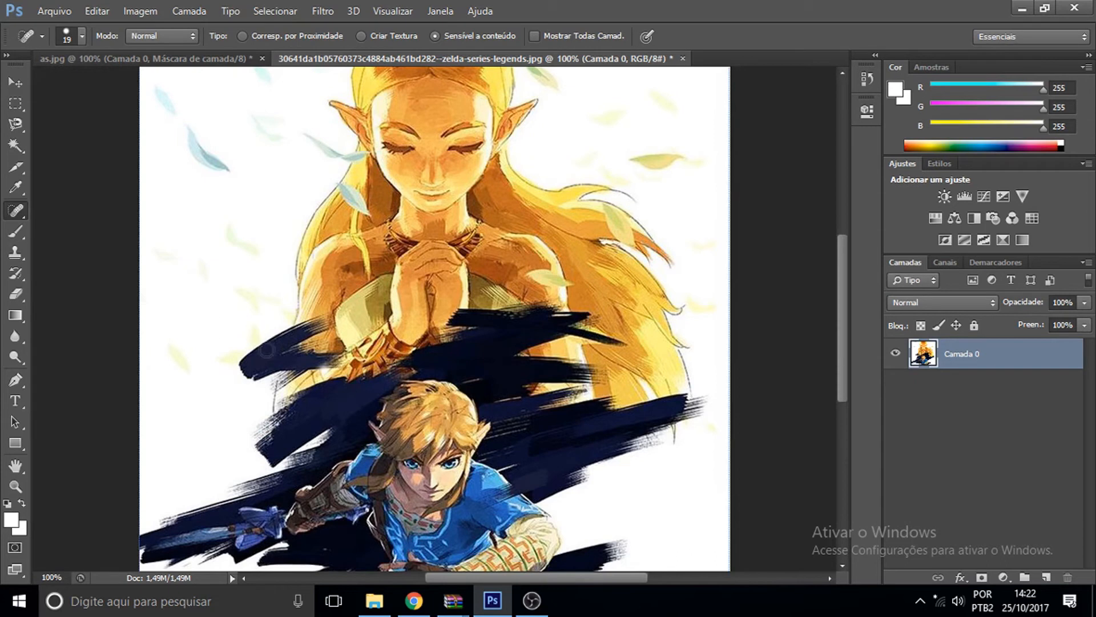
Paint a copy of the blue-clad figure's head and upper body over the dark strokes above him with the Healing Brush at size 19.
right_click(22, 214)
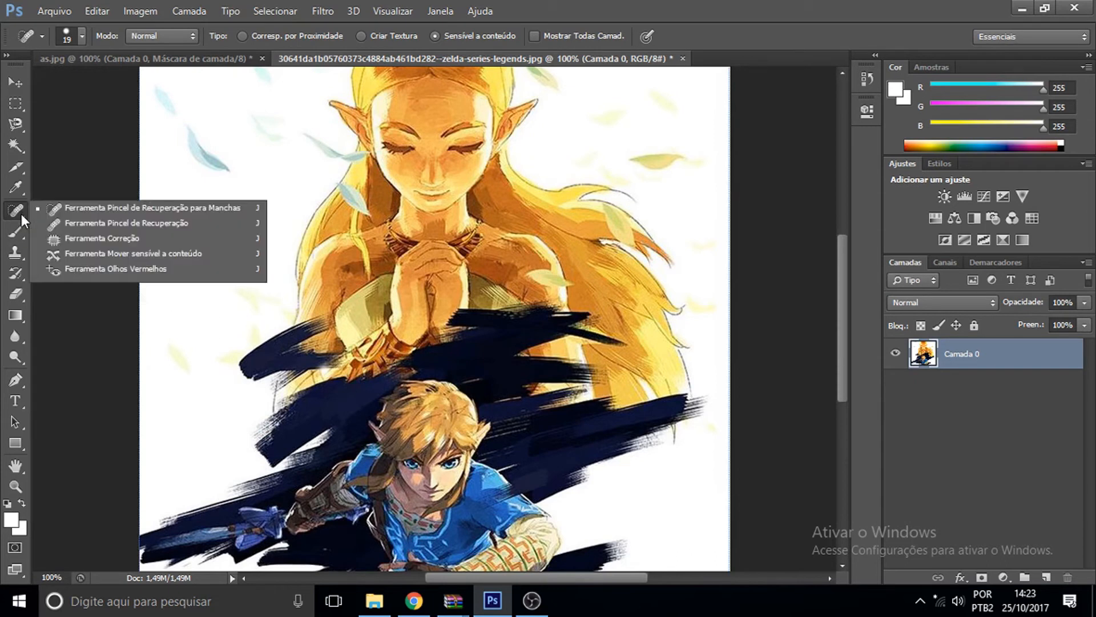
left_click(200, 224)
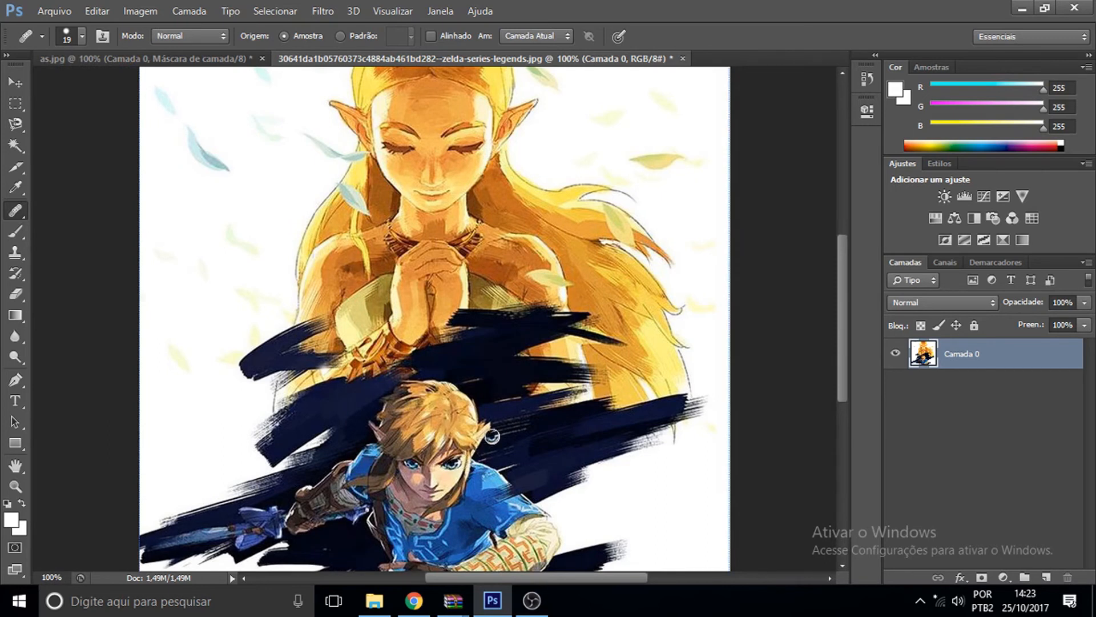
mouse_move(516, 341)
left_mouse_down()
mouse_move(571, 334)
mouse_move(440, 347)
mouse_move(523, 343)
left_mouse_up()
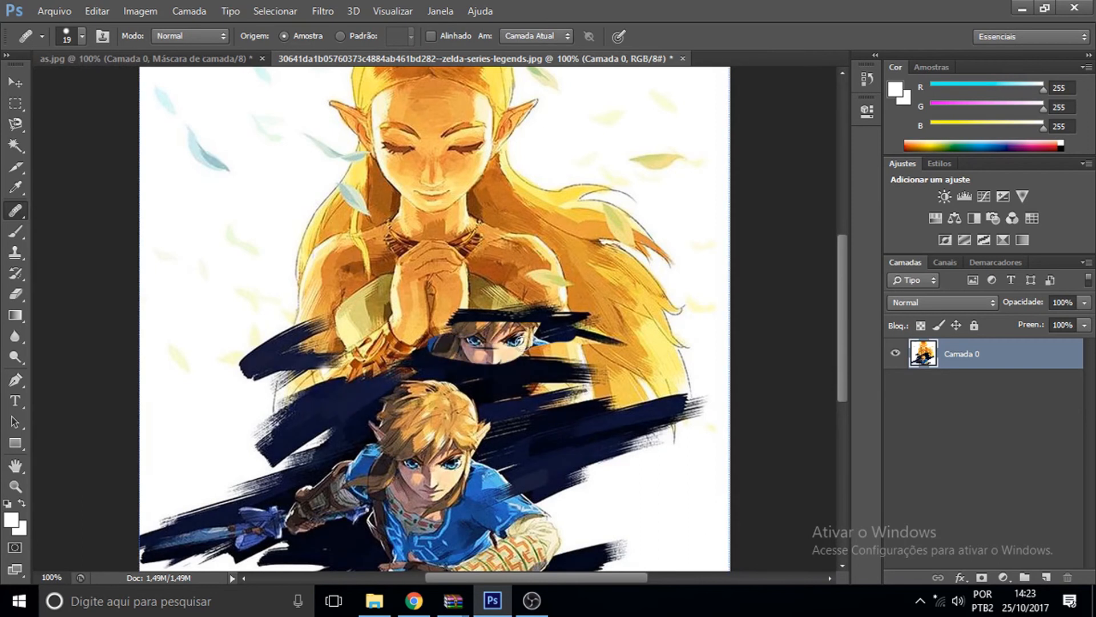
mouse_move(545, 380)
left_mouse_down()
mouse_move(447, 359)
mouse_move(526, 409)
left_mouse_up()
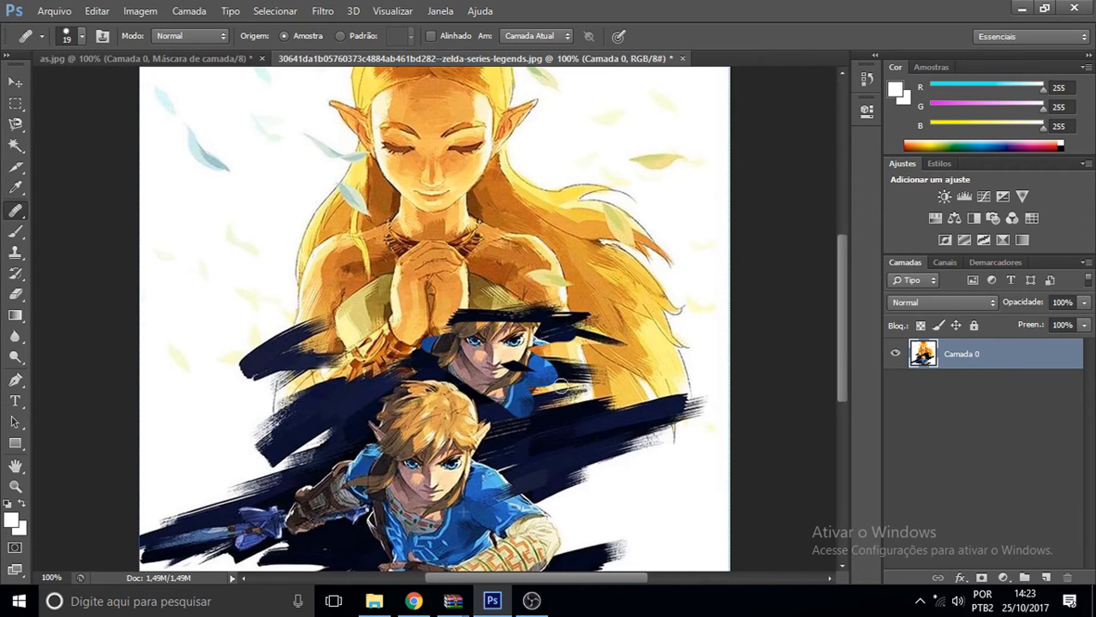
left_click_drag(561, 386, 531, 402)
mouse_move(400, 333)
left_mouse_down()
mouse_move(567, 323)
mouse_move(499, 323)
mouse_move(557, 301)
mouse_move(558, 280)
mouse_move(491, 256)
mouse_move(444, 260)
mouse_move(545, 265)
mouse_move(491, 269)
mouse_move(592, 396)
mouse_move(578, 324)
mouse_move(582, 388)
mouse_move(556, 336)
mouse_move(588, 406)
mouse_move(546, 374)
mouse_move(593, 429)
mouse_move(572, 384)
mouse_move(557, 384)
mouse_move(562, 441)
mouse_move(506, 383)
mouse_move(587, 468)
mouse_move(525, 414)
mouse_move(586, 443)
mouse_move(567, 412)
mouse_move(596, 446)
mouse_move(593, 413)
left_mouse_up()
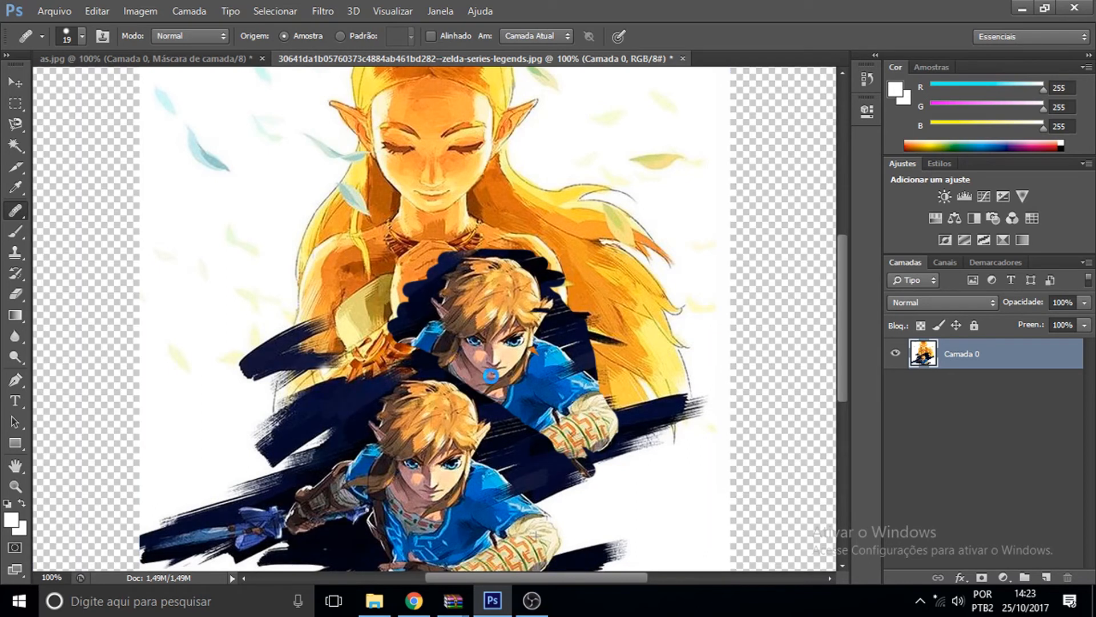
Finish painting the Healing Brush copy of the blue-clad figure over the dark strokes, and undo the painted copy.
mouse_move(490, 375)
left_mouse_down()
mouse_move(498, 341)
mouse_move(593, 395)
mouse_move(585, 418)
mouse_move(562, 342)
mouse_move(574, 378)
left_mouse_up()
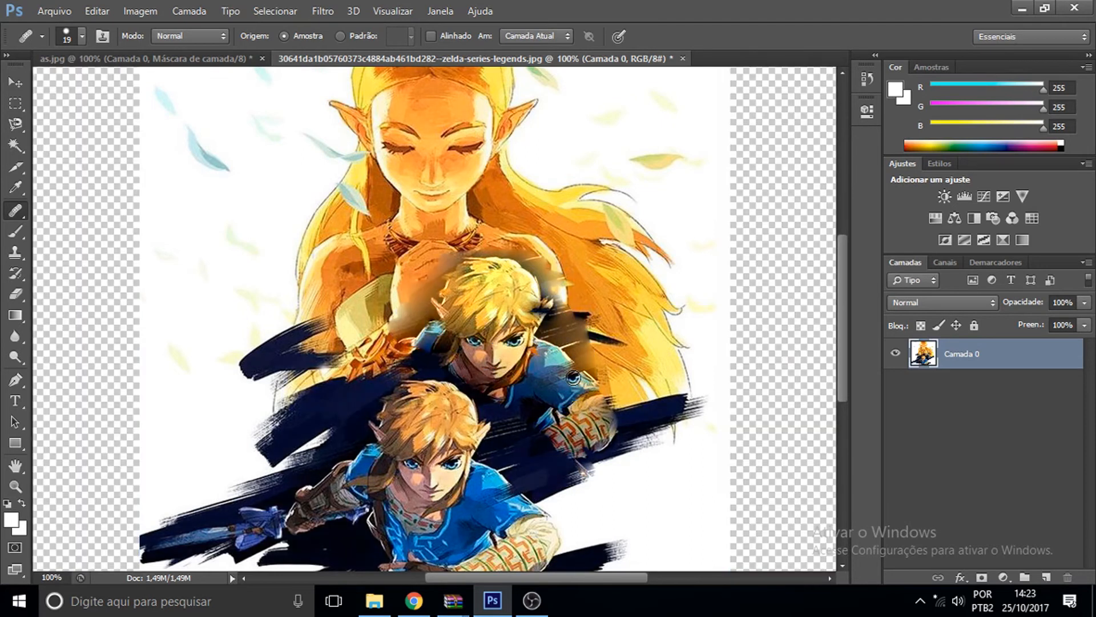
key("ctrl+z")
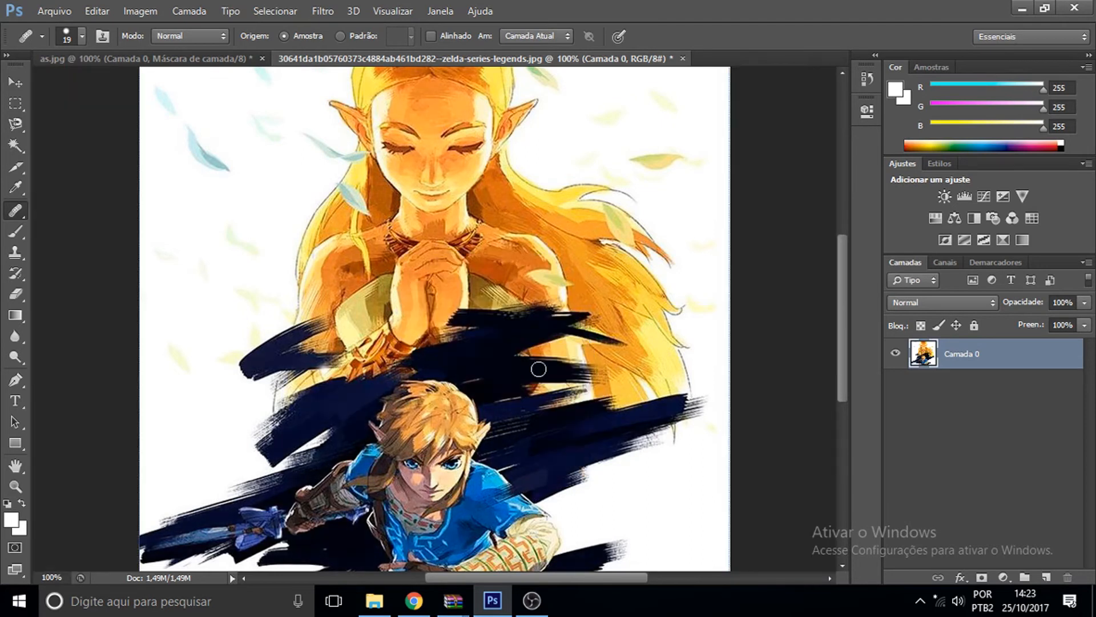
Patch the left tip of the upper dark stroke with the figure's face using the Patch tool in Normal mode, and undo it.
right_click(15, 211)
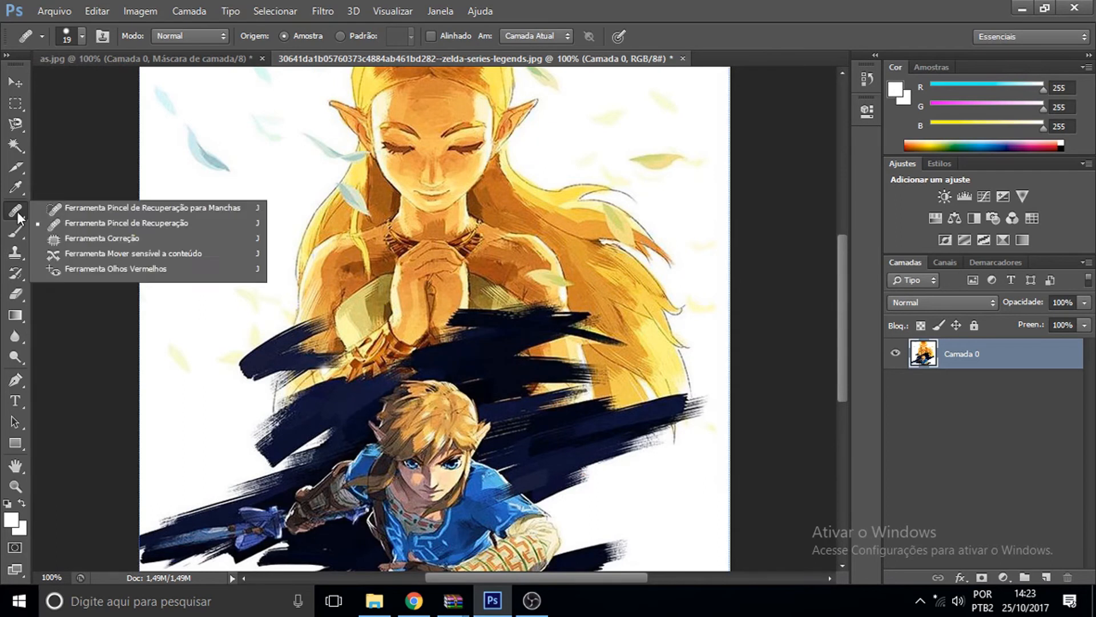
left_click(148, 238)
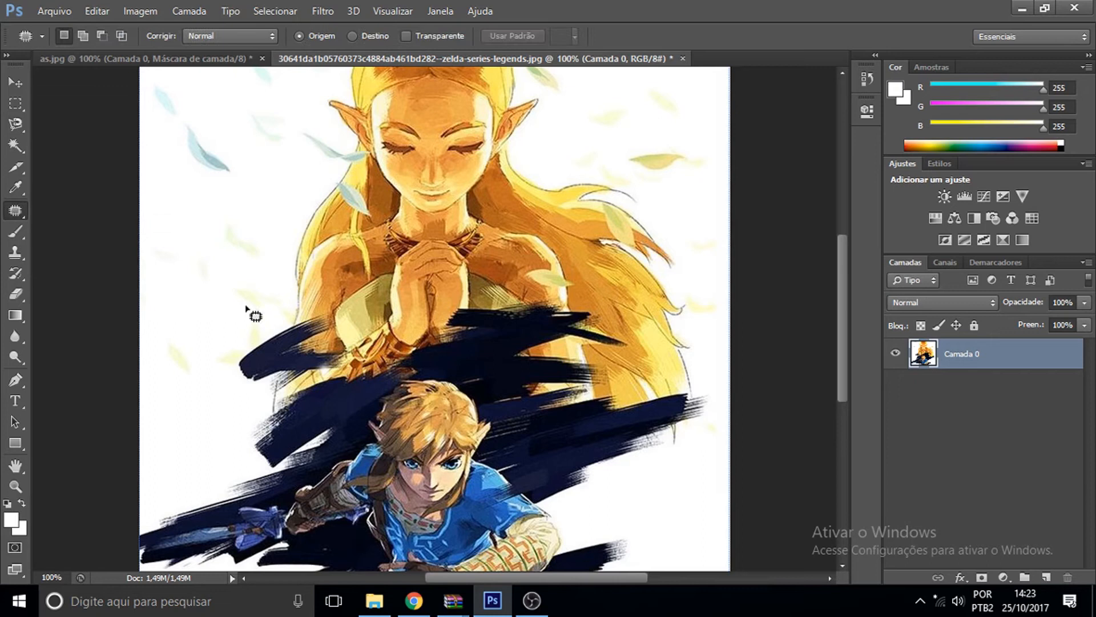
mouse_move(226, 282)
left_mouse_down()
mouse_move(288, 338)
mouse_move(283, 370)
mouse_move(263, 382)
mouse_move(232, 377)
mouse_move(218, 324)
mouse_move(227, 279)
left_mouse_up()
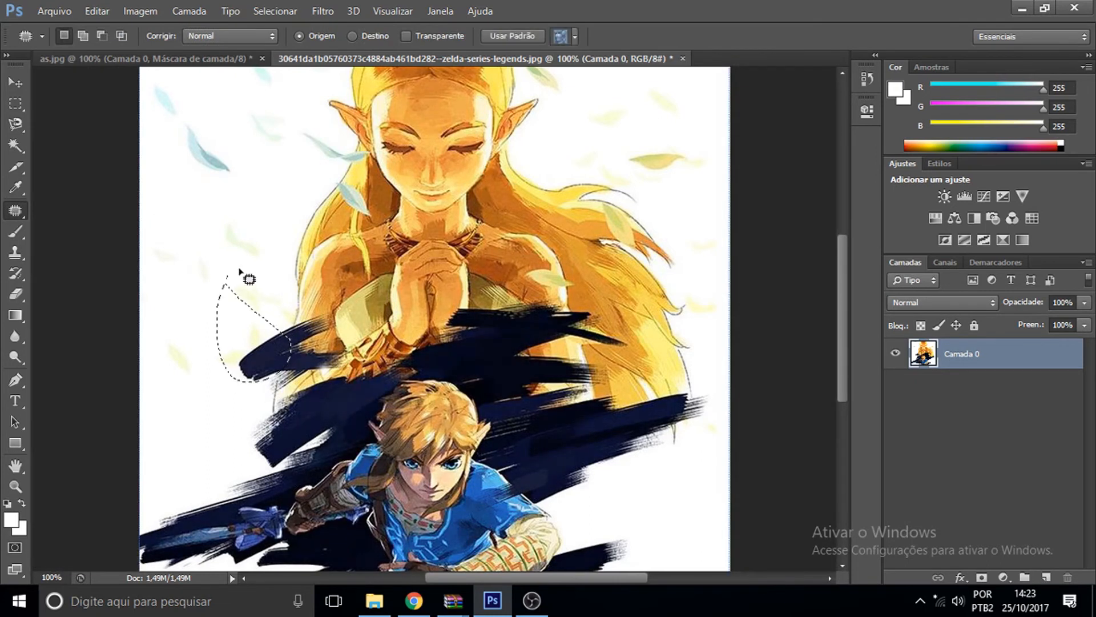
left_click_drag(262, 358, 437, 475)
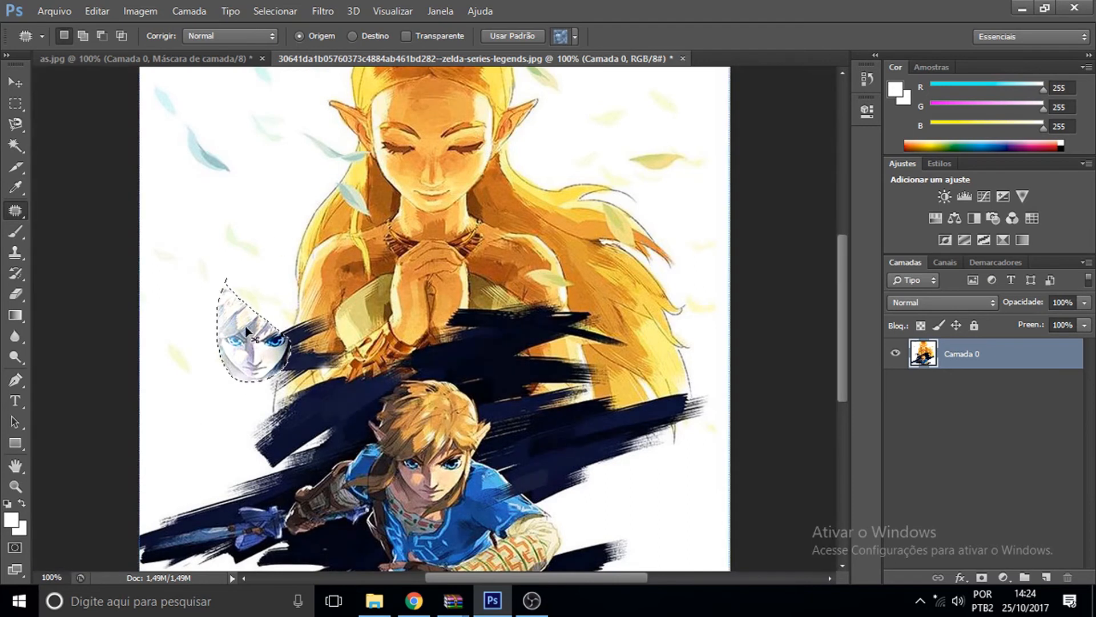
key("ctrl+z")
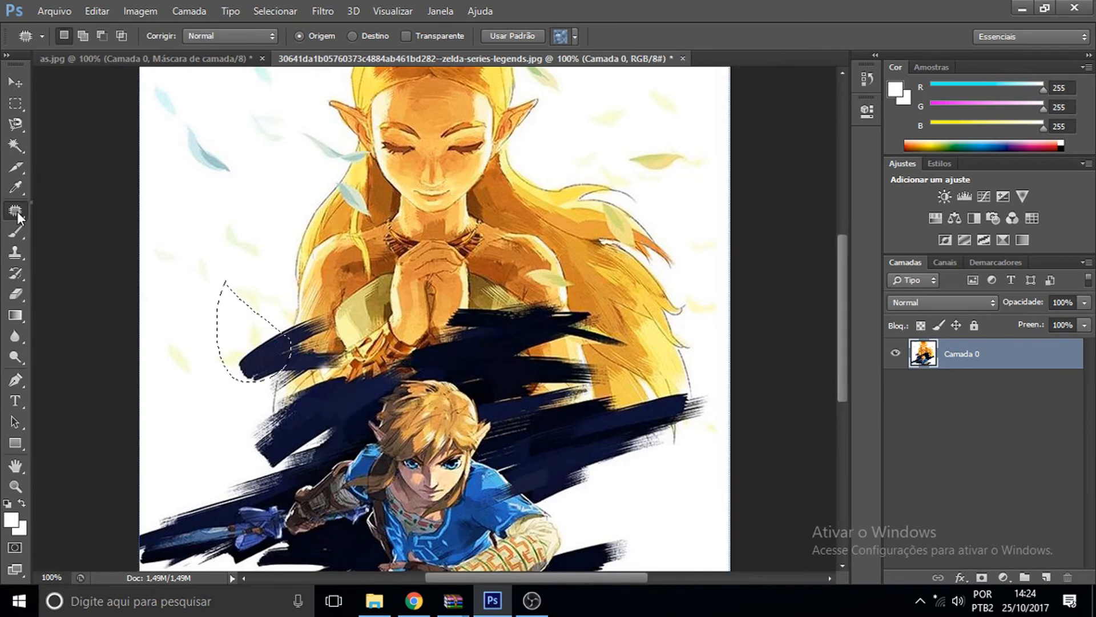
Move a selected piece of the figure's hair onto the woman's right-hand arm with Content-Aware Move, and undo the move.
right_click(17, 210)
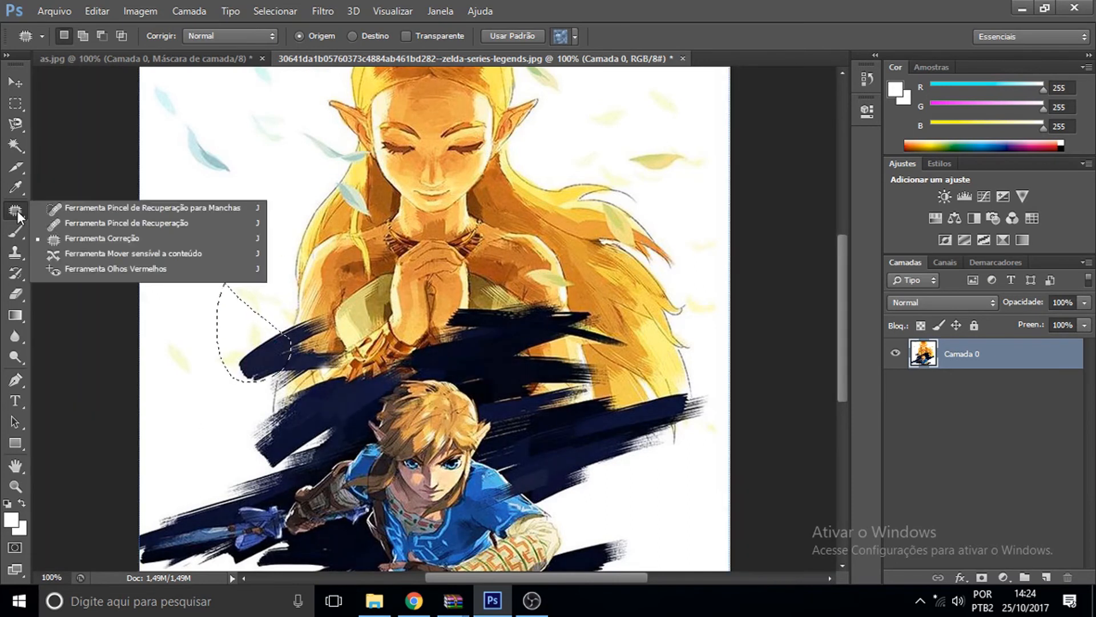
left_click(187, 253)
left_click(277, 298)
mouse_move(247, 296)
left_mouse_down()
mouse_move(316, 371)
mouse_move(300, 335)
mouse_move(336, 336)
mouse_move(470, 396)
left_mouse_up()
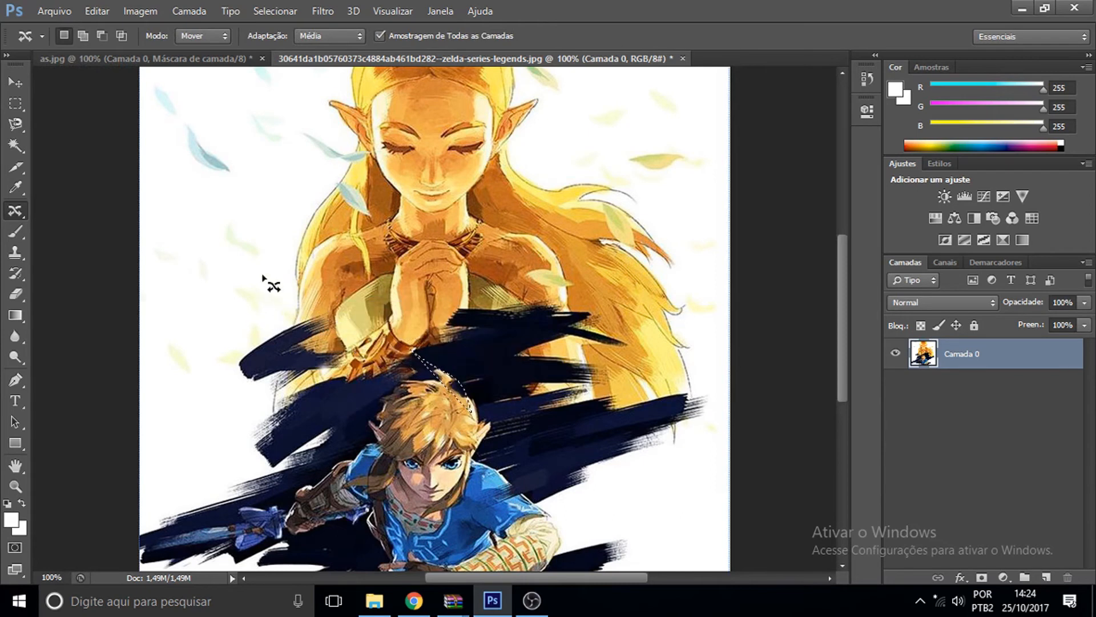
left_click_drag(440, 369, 549, 327)
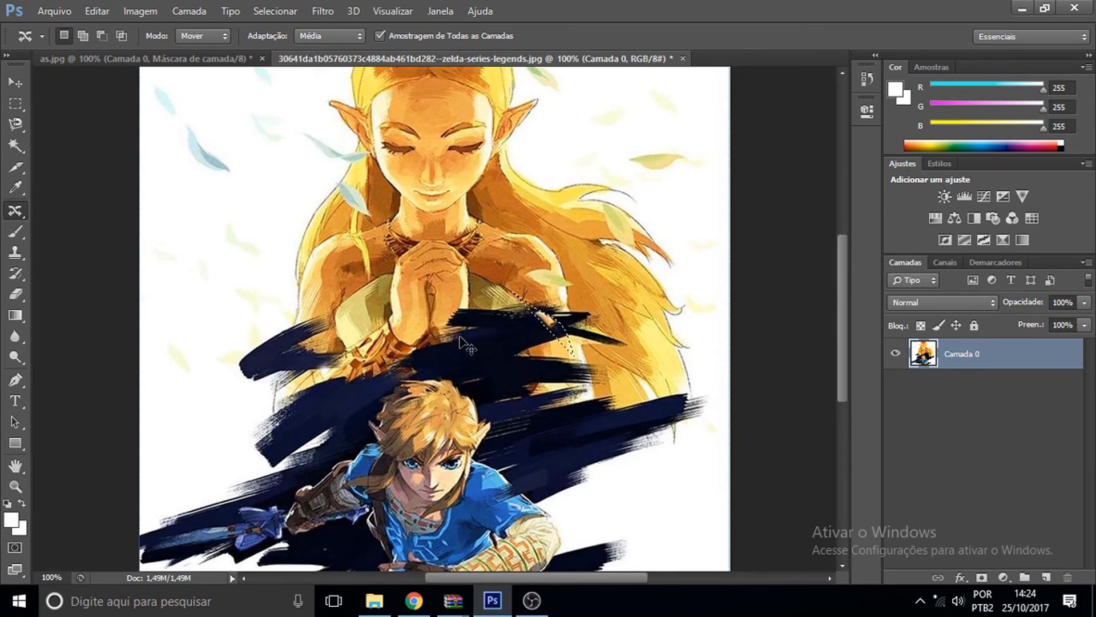
key("ctrl+z")
key("ctrl+z")
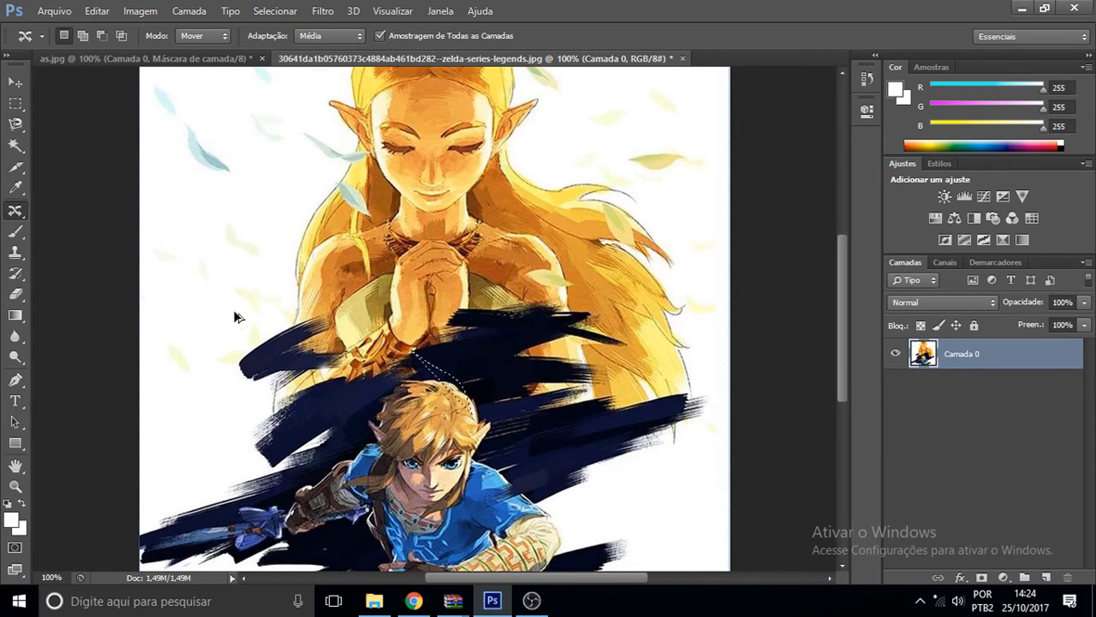
key("ctrl+z")
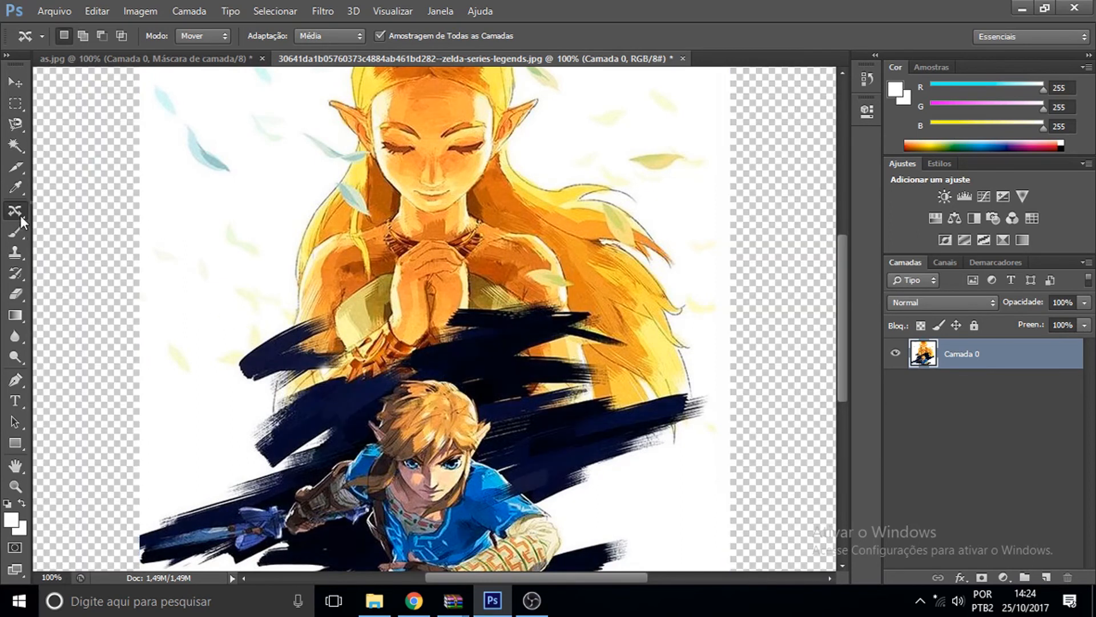
Paint a curved white stroke across the top of the figure's hair with the Brush at size 13.
right_click(20, 214)
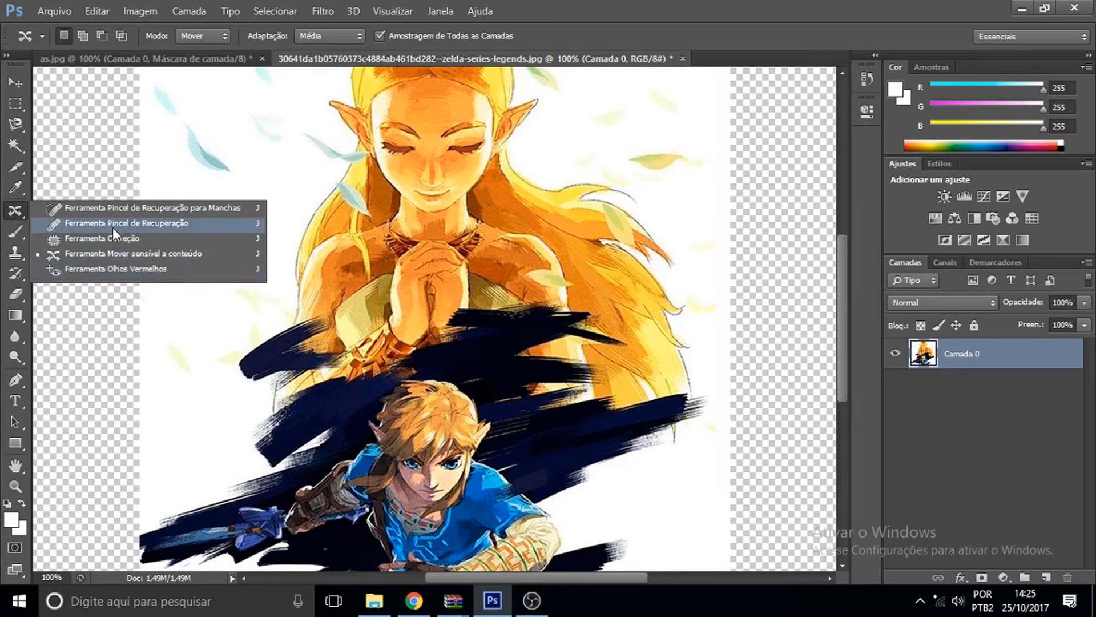
left_click(16, 235)
left_click(16, 235)
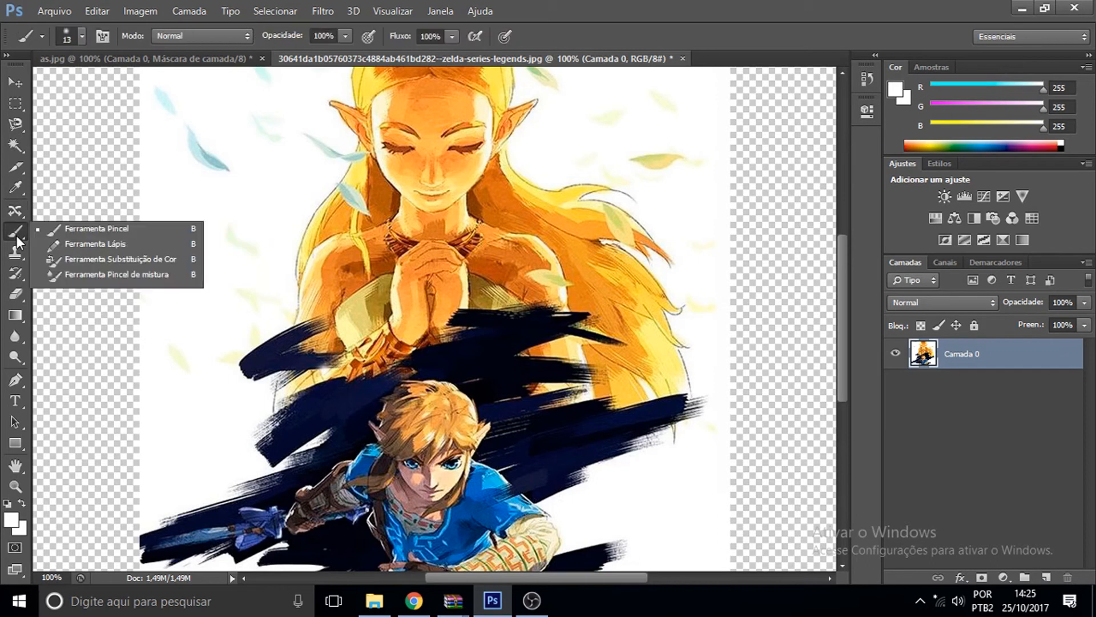
left_click(138, 226)
mouse_move(338, 359)
left_mouse_down()
mouse_move(387, 403)
mouse_move(457, 406)
mouse_move(534, 383)
left_mouse_up()
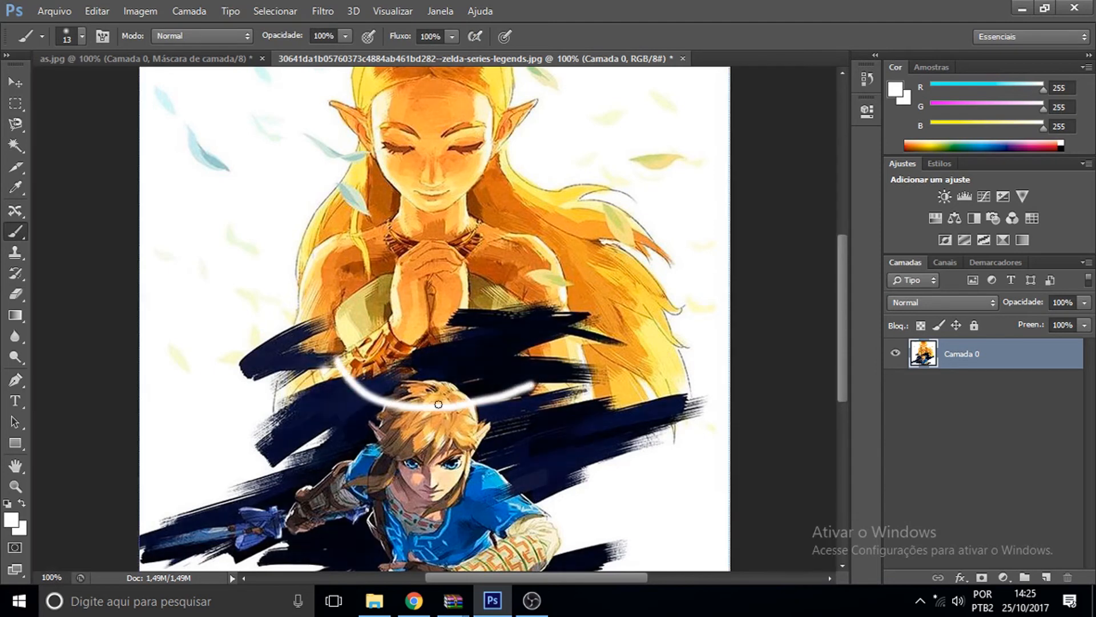
Scribble over the woman's hands and the figure's head in cyan with red set to 103, and undo both brush strokes.
left_click_drag(985, 85, 977, 89)
mouse_move(467, 383)
left_mouse_down()
mouse_move(401, 459)
mouse_move(389, 408)
mouse_move(518, 435)
mouse_move(489, 351)
mouse_move(355, 371)
mouse_move(489, 357)
mouse_move(456, 265)
mouse_move(526, 335)
mouse_move(513, 441)
left_mouse_up()
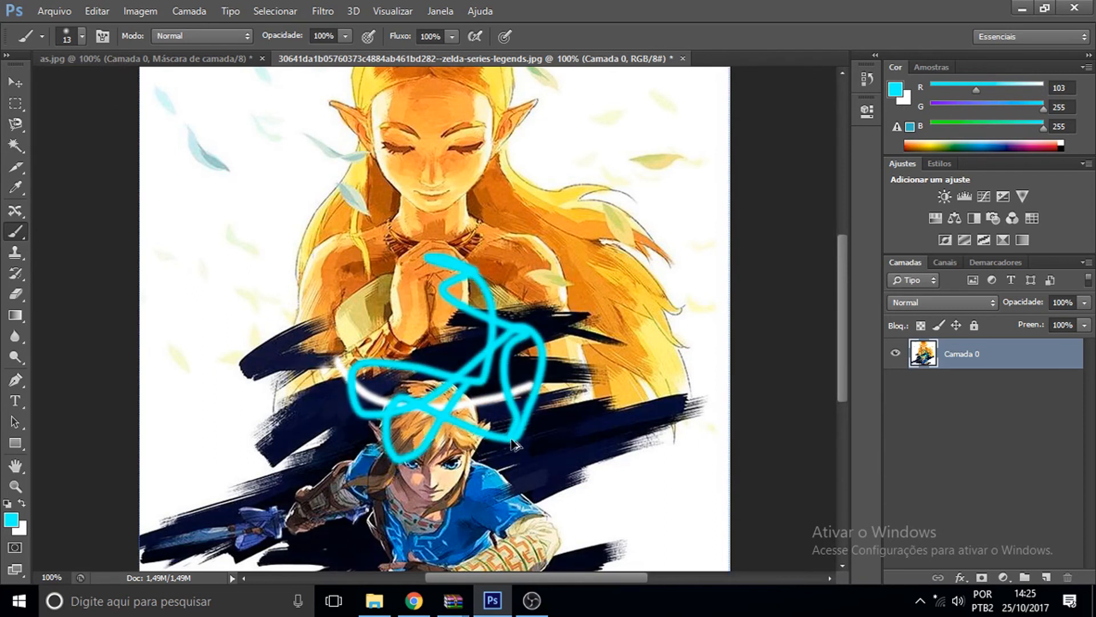
key("ctrl+z")
key("ctrl+alt+z")
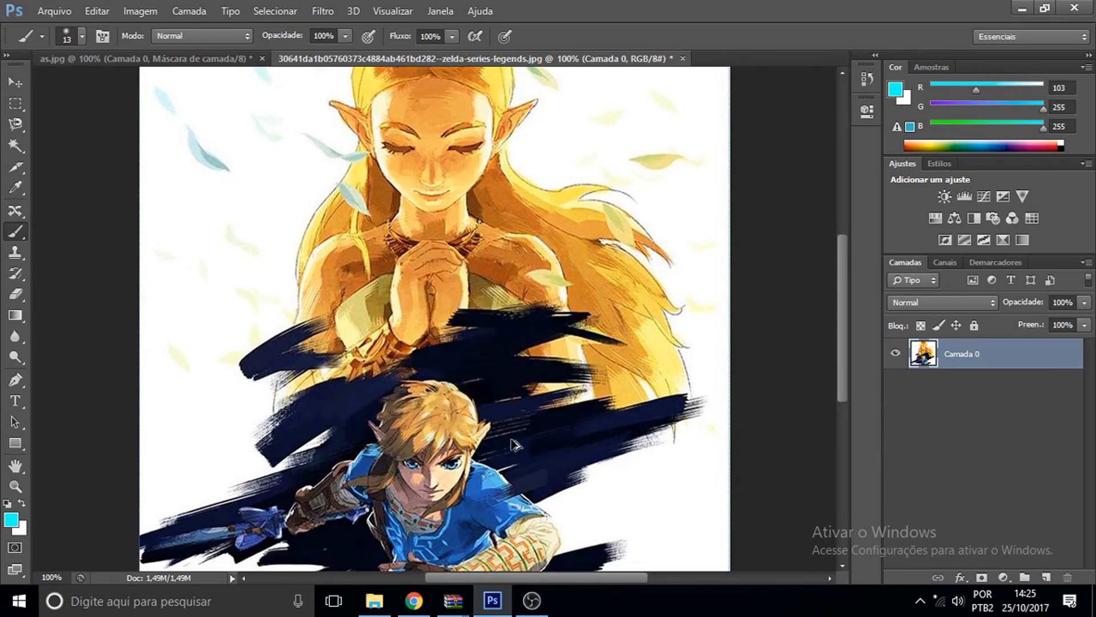
Draw a thin wavy cyan line across the dark strokes with the Pencil at size 1, and undo it.
right_click(12, 235)
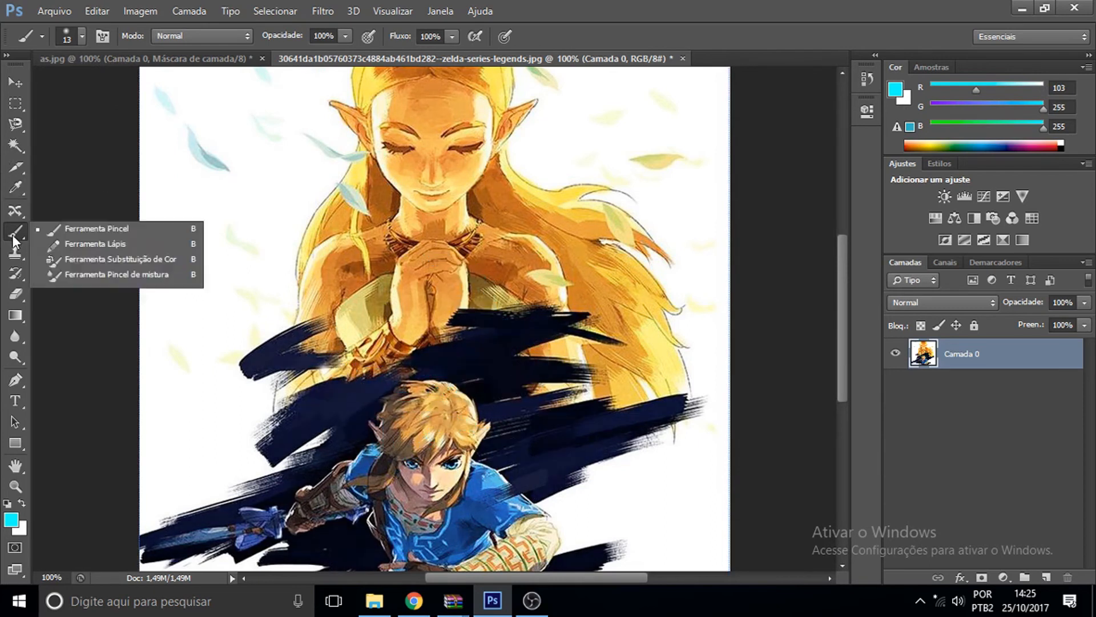
left_click(148, 245)
mouse_move(393, 305)
left_mouse_down()
mouse_move(407, 420)
mouse_move(437, 425)
mouse_move(431, 328)
mouse_move(469, 321)
mouse_move(480, 379)
mouse_move(510, 390)
mouse_move(507, 353)
mouse_move(555, 374)
mouse_move(547, 424)
left_mouse_up()
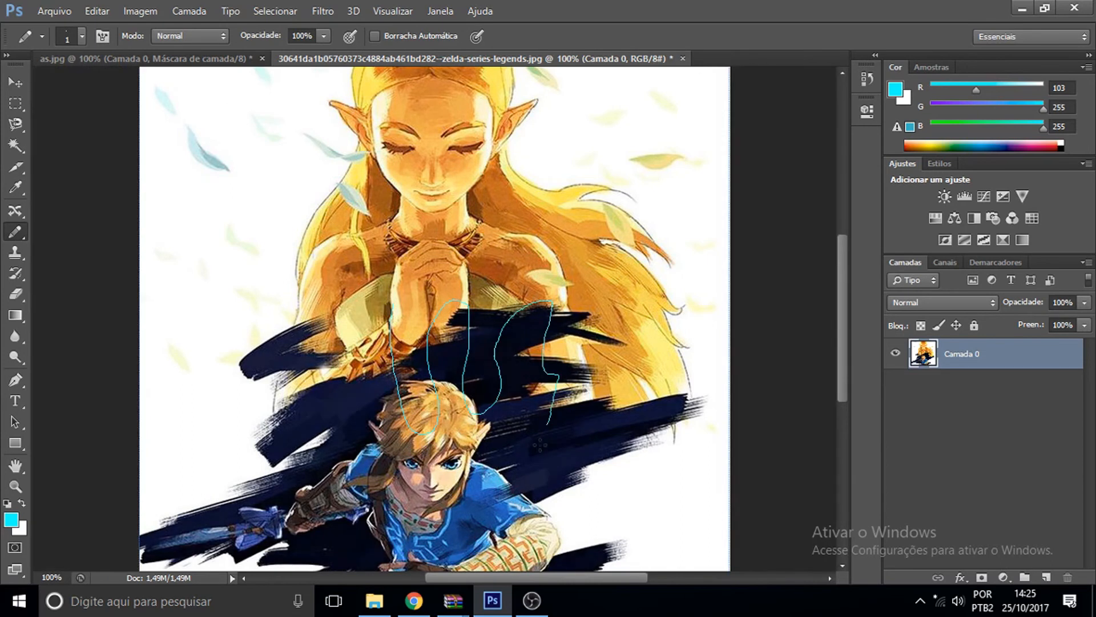
key("ctrl+z")
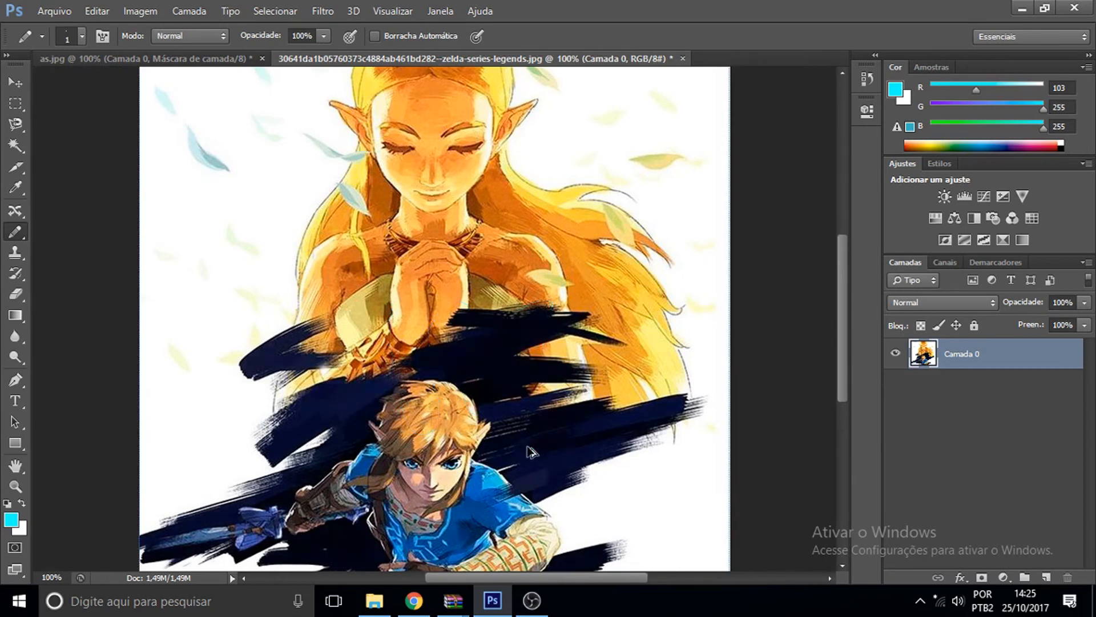
Recolour the woman's bodice beside her hands in cyan with the Color Replacement tool at size 13 and 30% tolerance, and undo it.
right_click(26, 234)
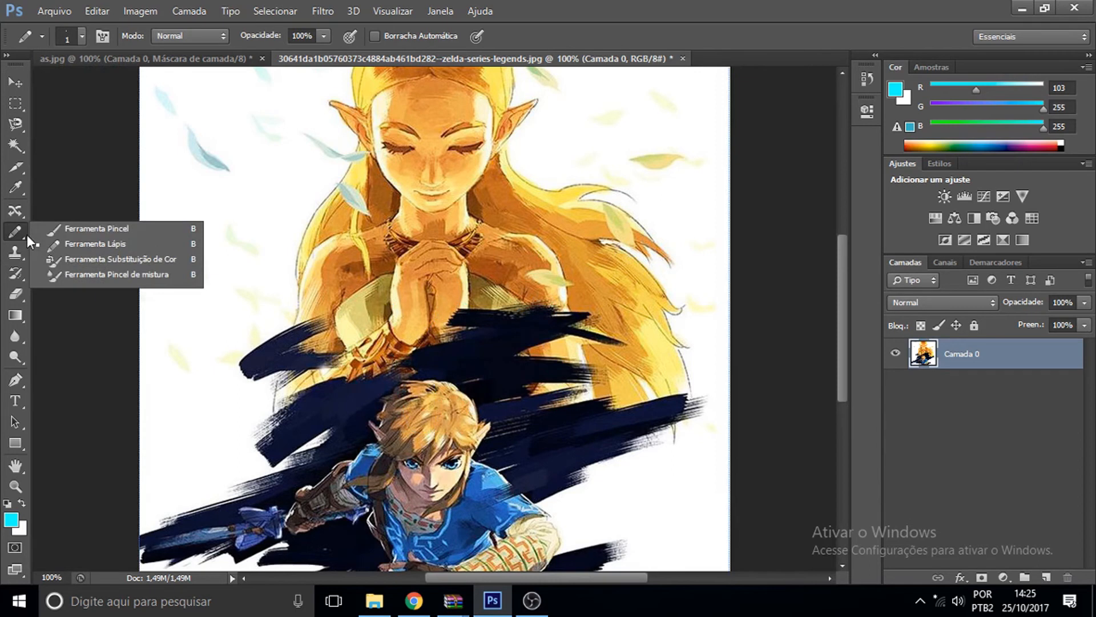
left_click(153, 261)
left_click(329, 297)
mouse_move(350, 301)
left_mouse_down()
mouse_move(364, 344)
mouse_move(353, 347)
mouse_move(339, 315)
mouse_move(351, 308)
mouse_move(339, 306)
mouse_move(387, 270)
mouse_move(338, 316)
left_mouse_up()
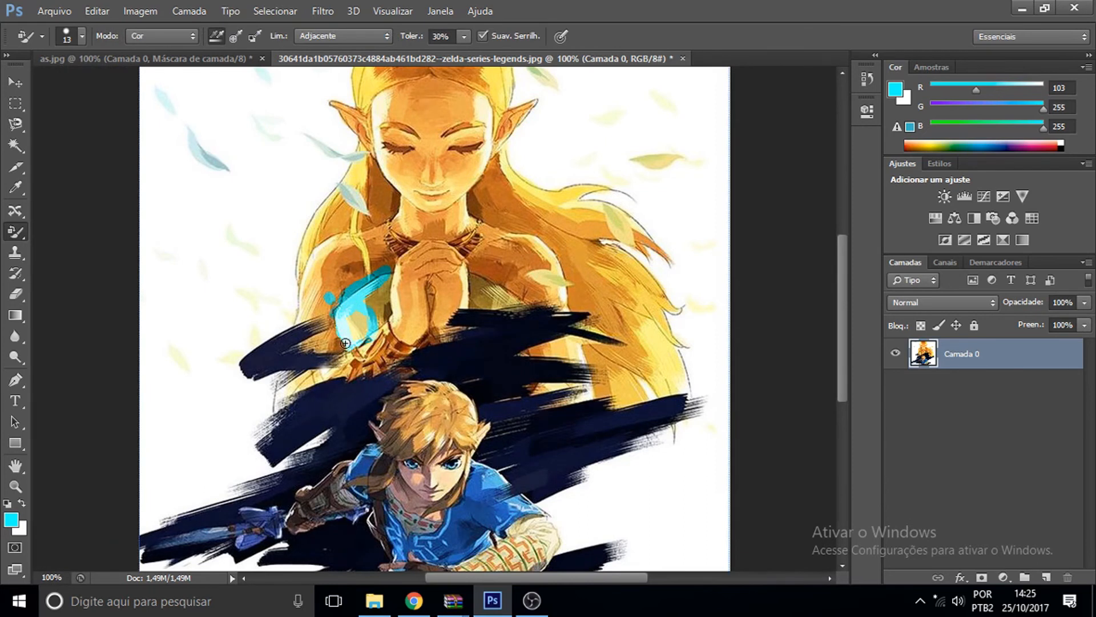
mouse_move(362, 337)
left_mouse_down()
mouse_move(373, 317)
mouse_move(340, 340)
mouse_move(359, 306)
mouse_move(348, 320)
mouse_move(368, 338)
mouse_move(411, 321)
mouse_move(405, 297)
mouse_move(433, 291)
mouse_move(413, 280)
mouse_move(434, 252)
left_mouse_up()
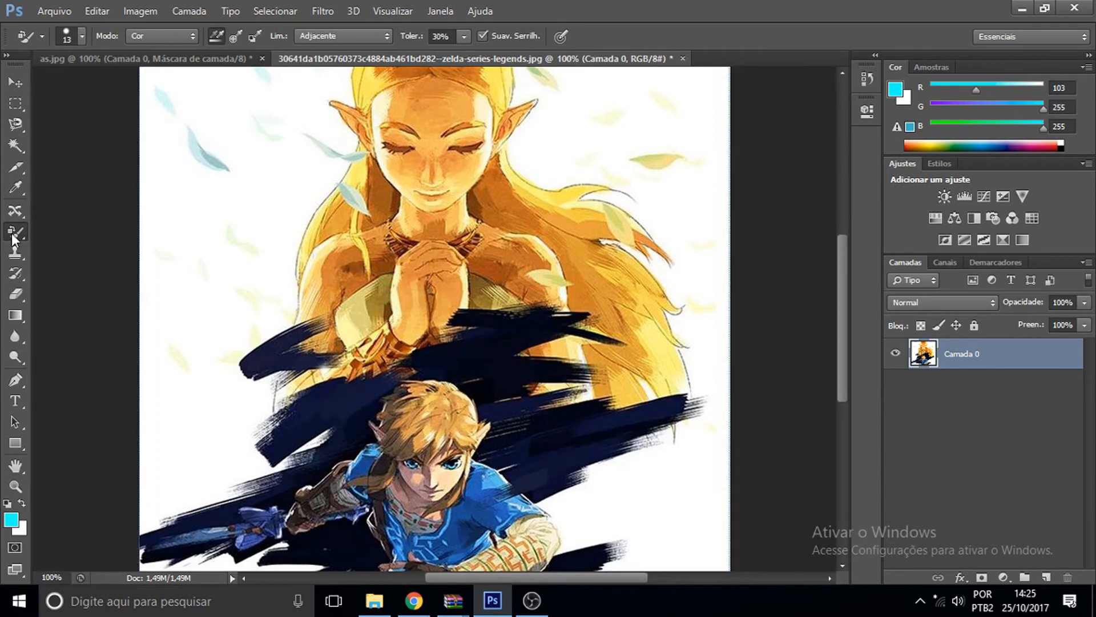
Smear the woman's arm and bracelet colours into the dark strokes with the Mixer Brush at size 13, and undo the smears.
right_click(12, 234)
left_click(171, 275)
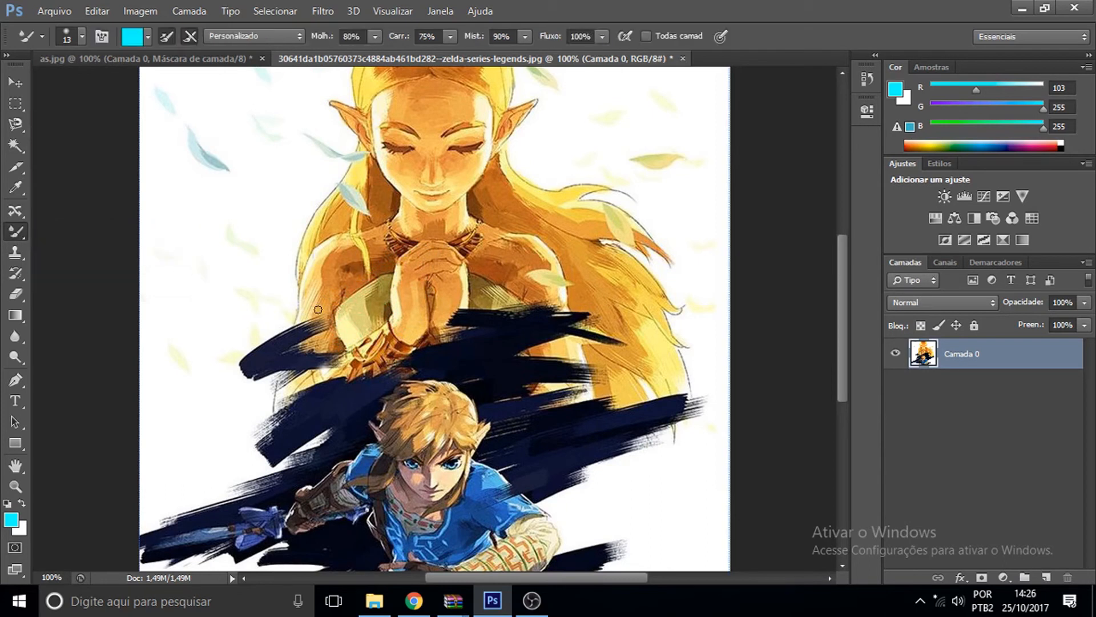
left_click_drag(335, 371, 313, 431)
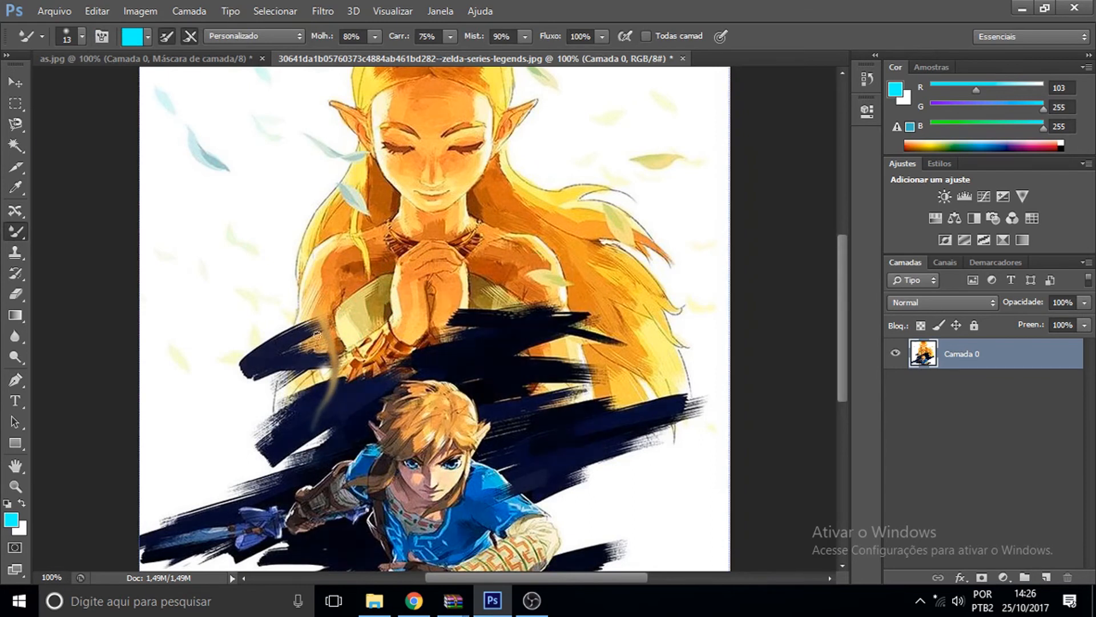
left_click_drag(353, 369, 370, 390)
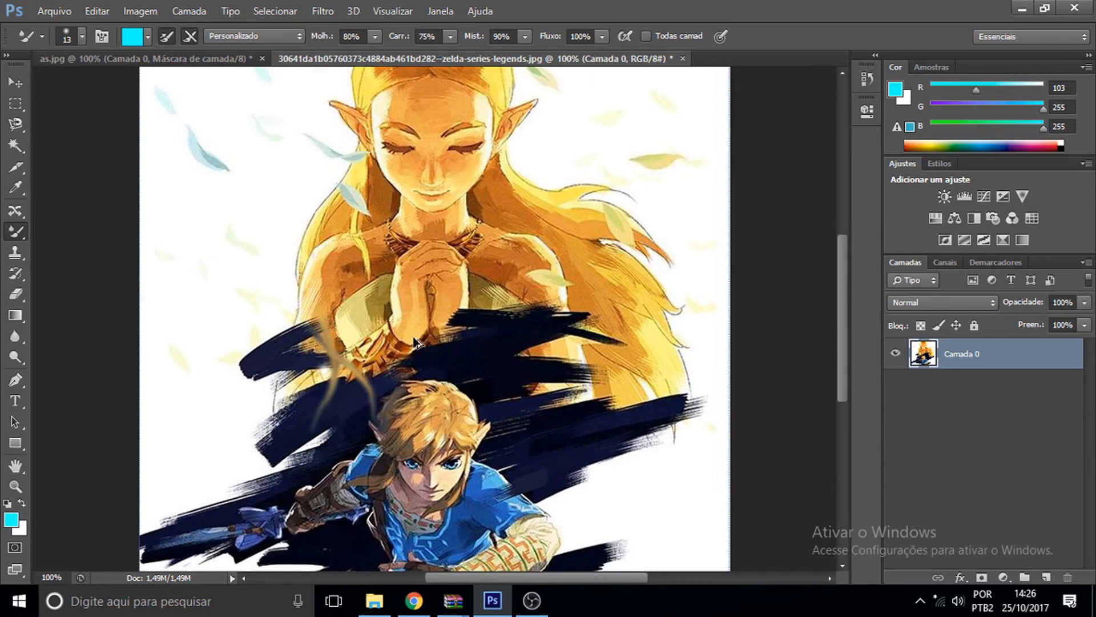
key("ctrl+alt+z")
key("ctrl+alt+z")
key("ctrl+alt+z")
key("ctrl+shift+z")
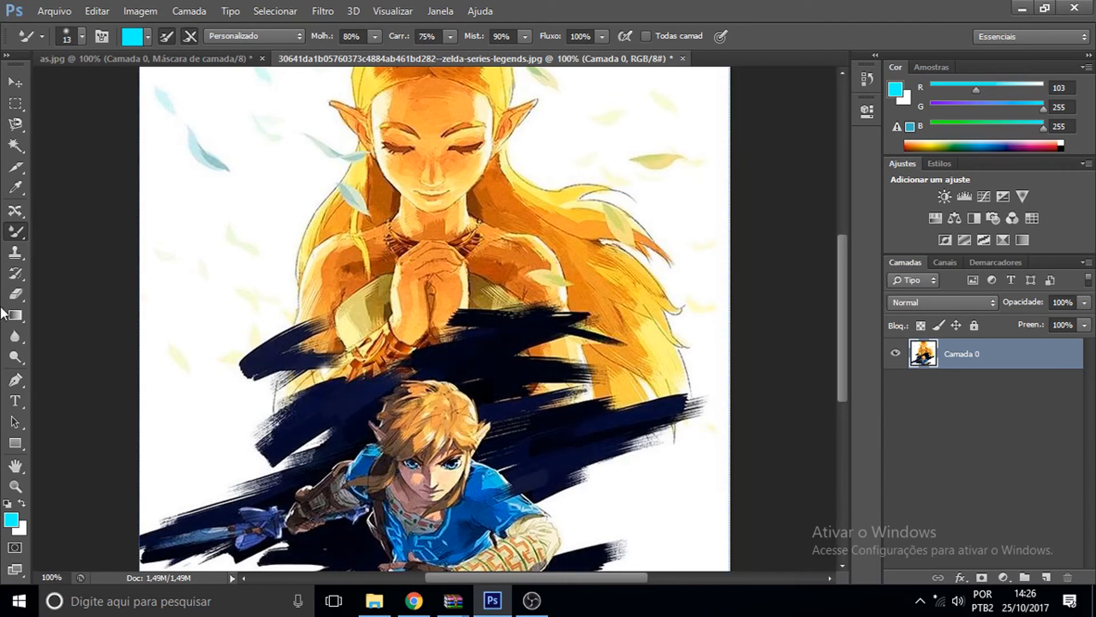
Clone a horizontal strip of the figure's tunic and patterned arm across his head with the Clone Stamp at size 21, and undo it.
left_click(20, 255)
right_click(19, 256)
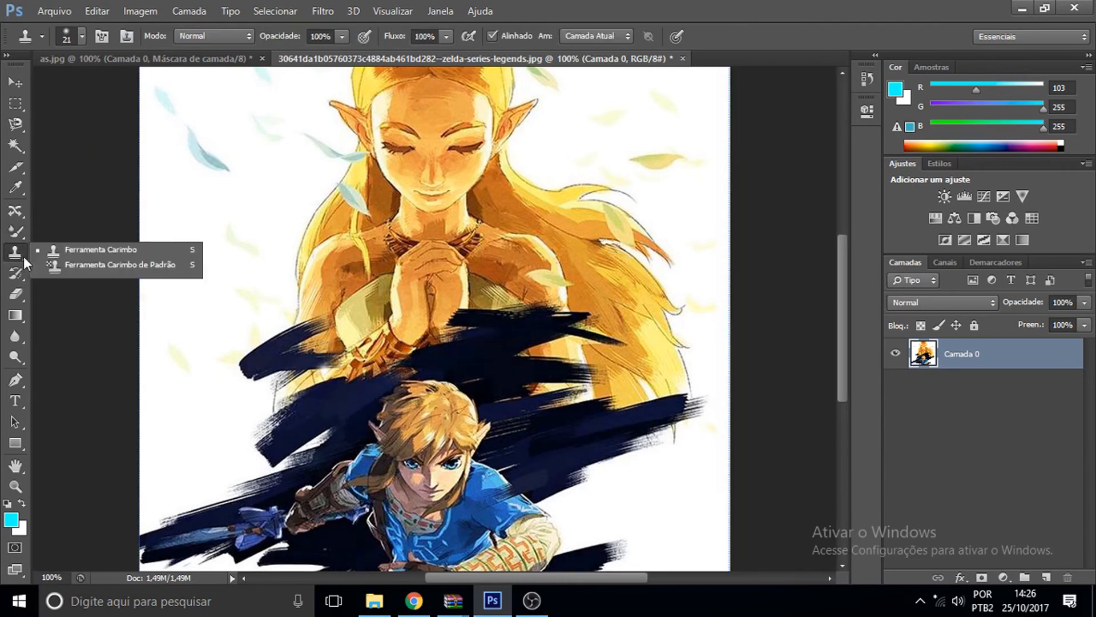
left_click(140, 248)
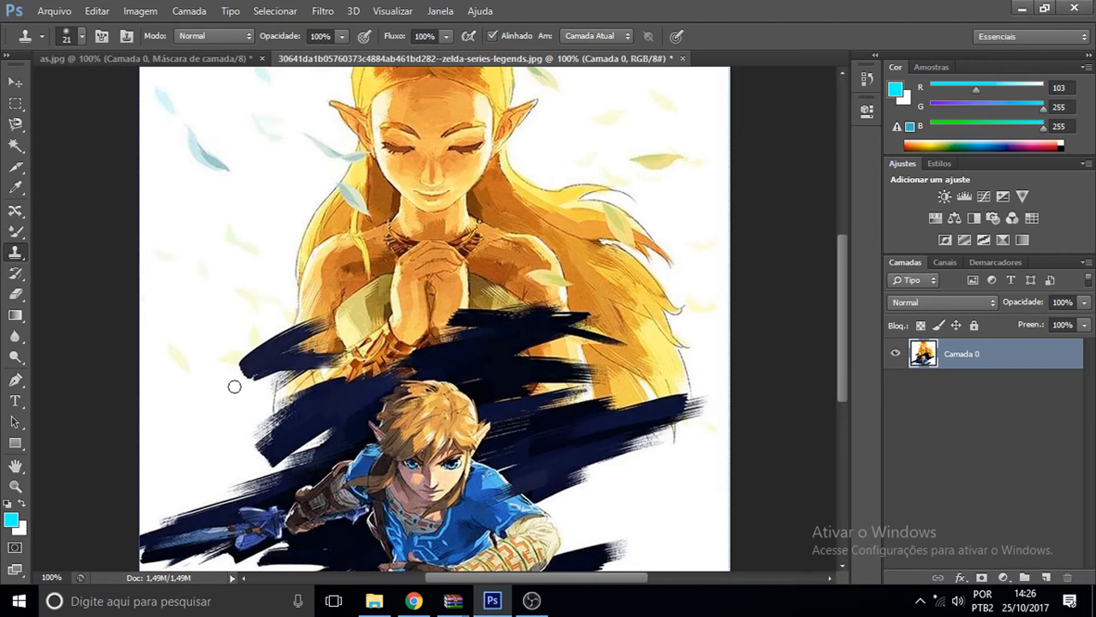
left_click(280, 343)
mouse_move(420, 429)
left_mouse_down()
mouse_move(483, 430)
mouse_move(383, 429)
mouse_move(577, 431)
mouse_move(516, 447)
mouse_move(644, 428)
left_mouse_up()
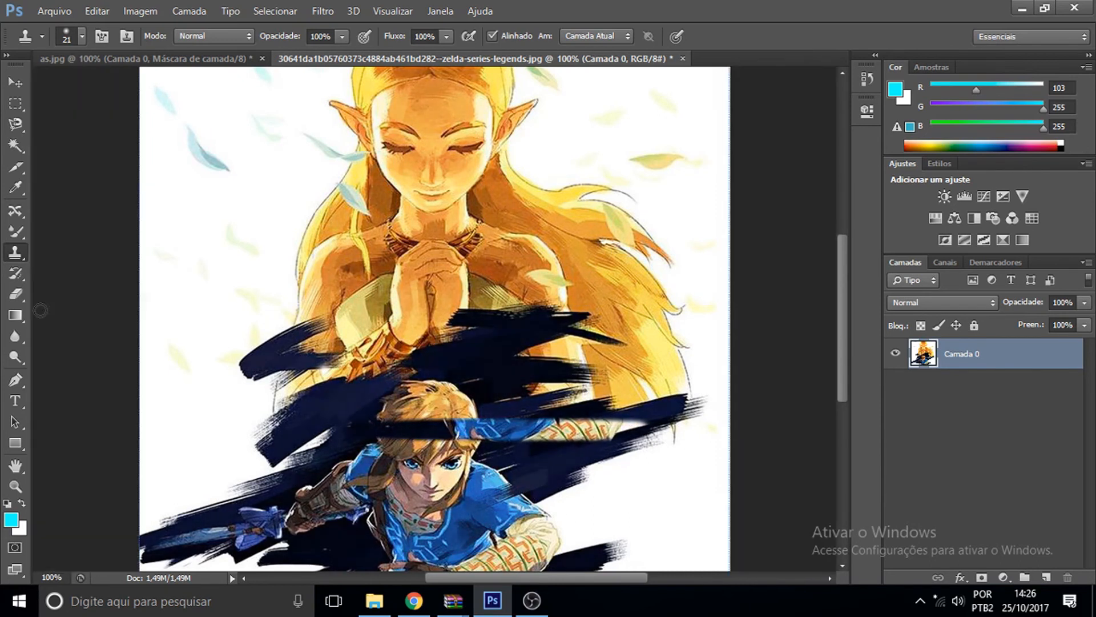
key("ctrl+alt+z")
key("ctrl+alt+z")
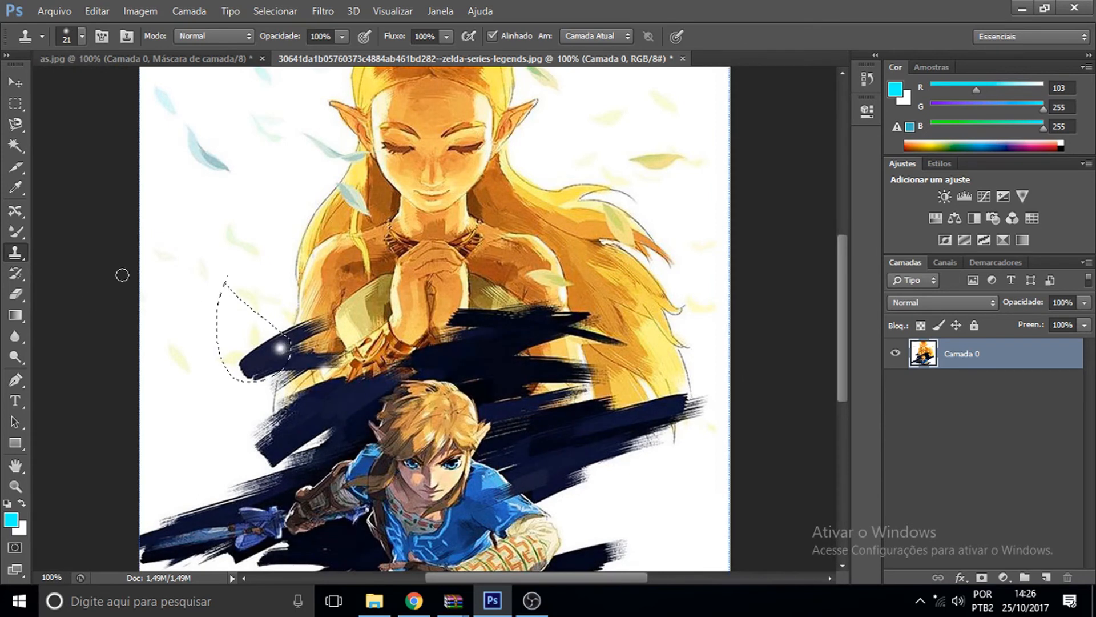
Clear the leftover selection around the left tip of the upper dark stroke.
left_click(16, 145)
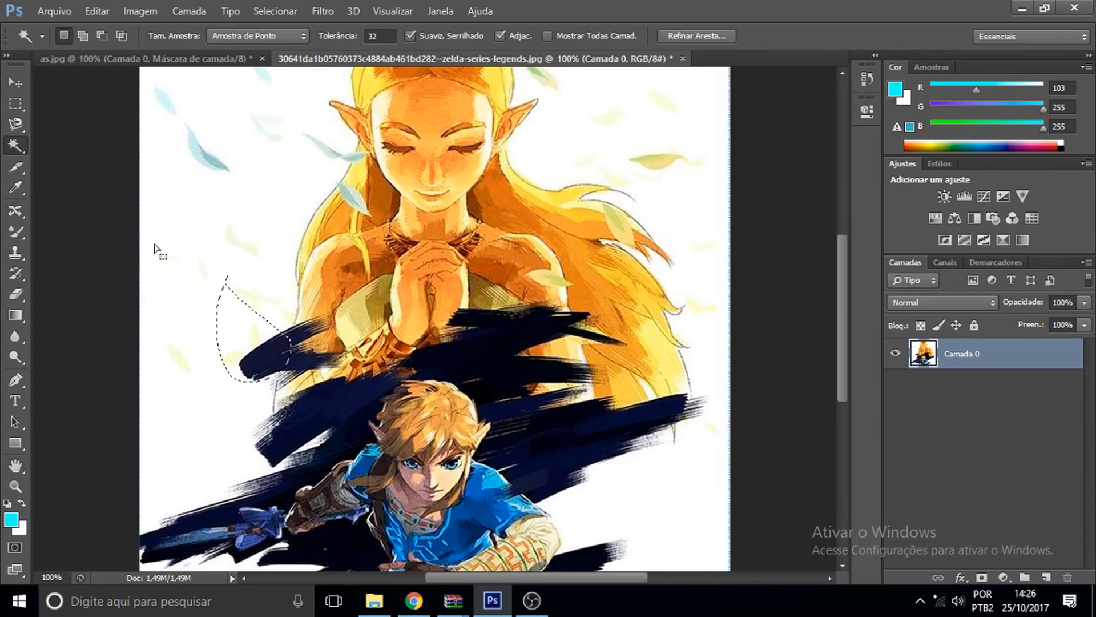
left_click(159, 245)
key("ctrl+d")
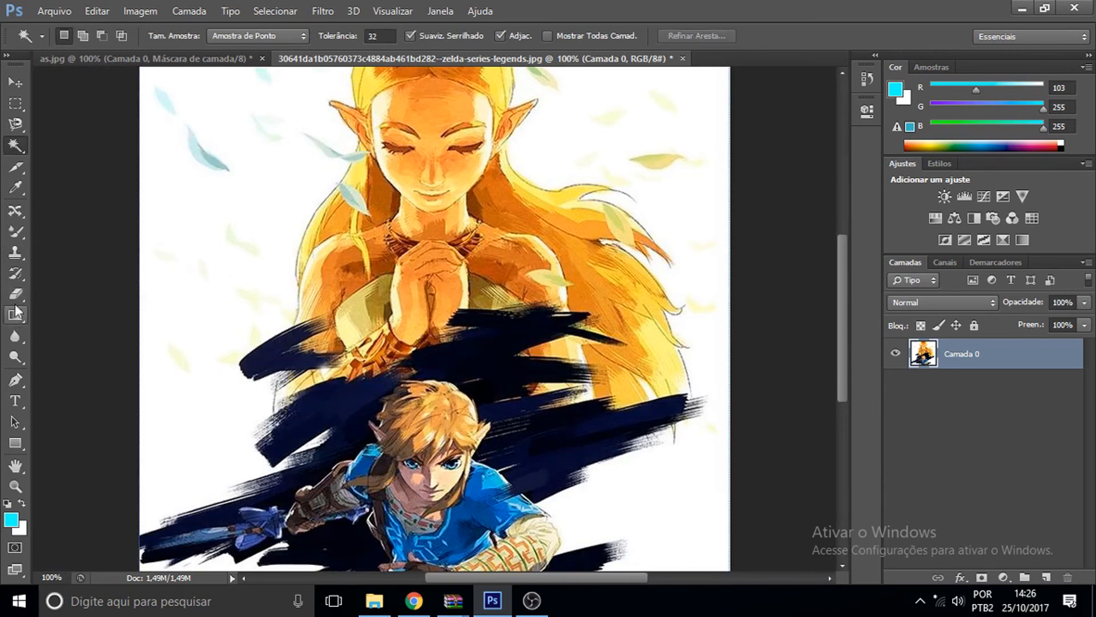
Paint a copy of the figure's head and upper body over the dark strokes above him with the Clone Stamp at size 21.
left_click_drag(16, 258, 77, 253)
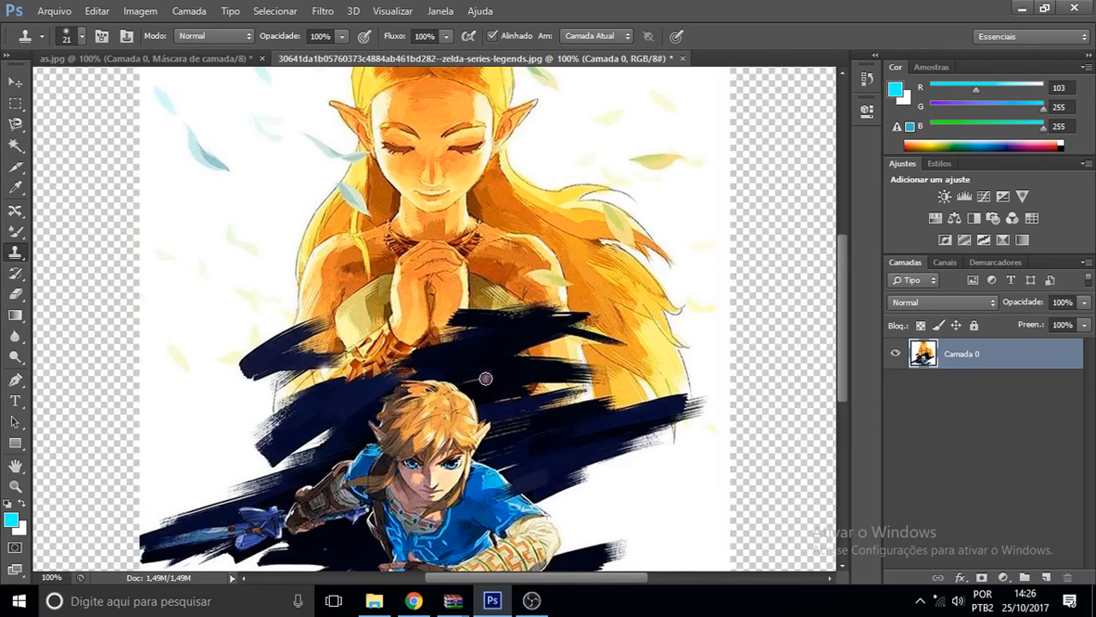
mouse_move(467, 373)
left_mouse_down()
mouse_move(483, 395)
mouse_move(522, 380)
mouse_move(474, 403)
mouse_move(527, 416)
mouse_move(581, 363)
mouse_move(550, 355)
mouse_move(590, 320)
mouse_move(538, 388)
mouse_move(535, 418)
mouse_move(570, 420)
mouse_move(396, 445)
mouse_move(403, 478)
mouse_move(466, 506)
mouse_move(431, 507)
mouse_move(433, 449)
mouse_move(570, 461)
mouse_move(489, 447)
mouse_move(567, 412)
mouse_move(584, 370)
mouse_move(583, 331)
mouse_move(614, 301)
mouse_move(613, 252)
mouse_move(557, 239)
mouse_move(527, 266)
mouse_move(528, 333)
mouse_move(458, 317)
mouse_move(425, 290)
mouse_move(431, 366)
mouse_move(442, 385)
left_mouse_up()
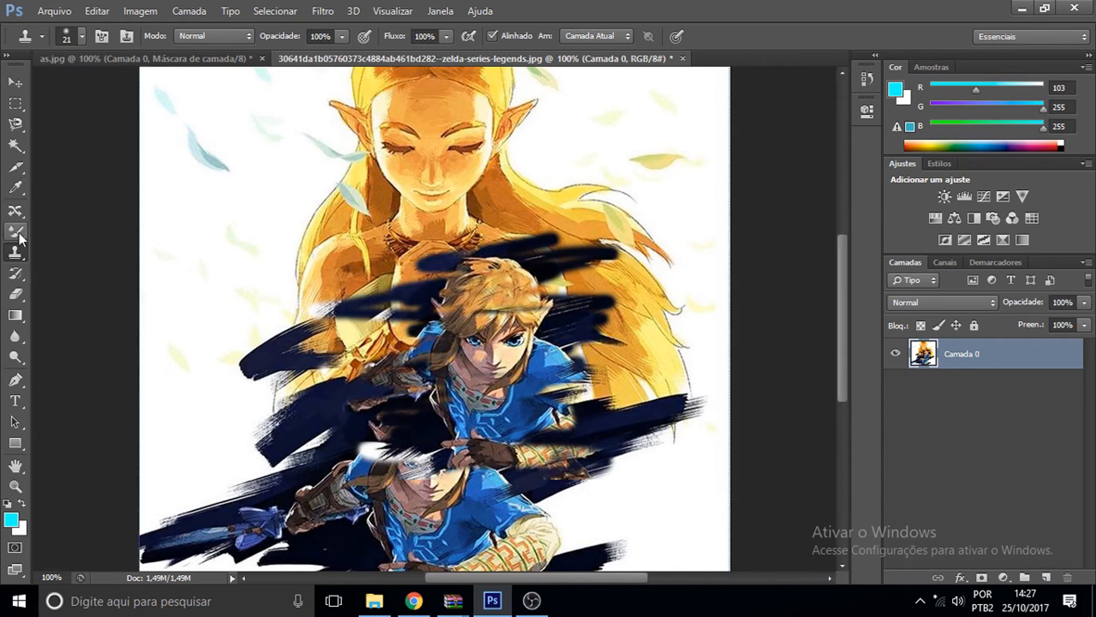
Clone another copy of the figure's head and torso over the woman's hair with the Clone Stamp, and undo all the cloning.
mouse_move(491, 314)
left_mouse_down()
mouse_move(510, 285)
mouse_move(480, 275)
mouse_move(555, 278)
mouse_move(549, 290)
mouse_move(598, 273)
mouse_move(538, 230)
mouse_move(605, 218)
mouse_move(551, 253)
mouse_move(587, 265)
mouse_move(588, 228)
mouse_move(476, 219)
mouse_move(582, 181)
mouse_move(541, 165)
mouse_move(616, 149)
mouse_move(619, 173)
mouse_move(604, 177)
mouse_move(586, 233)
left_mouse_up()
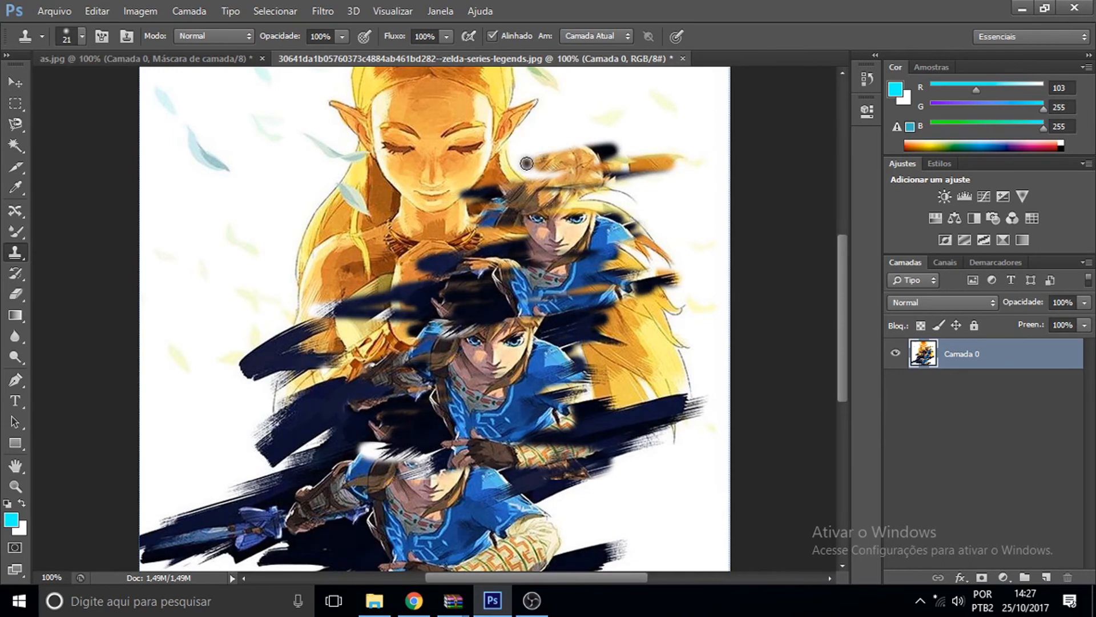
key("ctrl+alt+z")
key("ctrl+alt+z")
key("ctrl+alt+z")
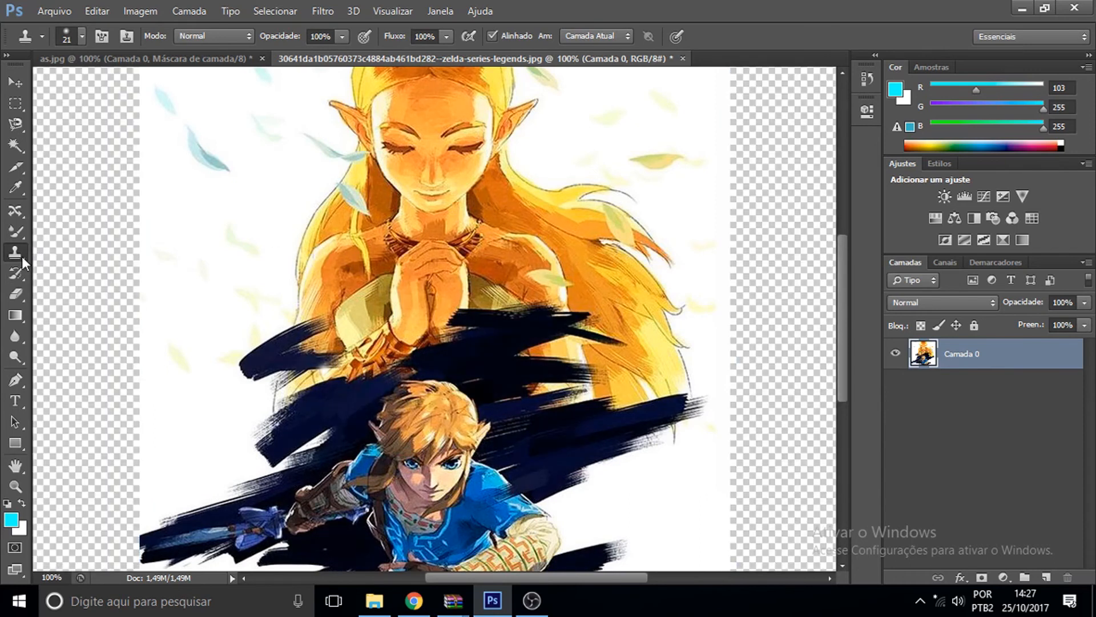
Paint the bubble pattern over the dark strokes and the figure's head with the Pattern Stamp at size 21, and undo it.
left_click(21, 256)
left_click(100, 269)
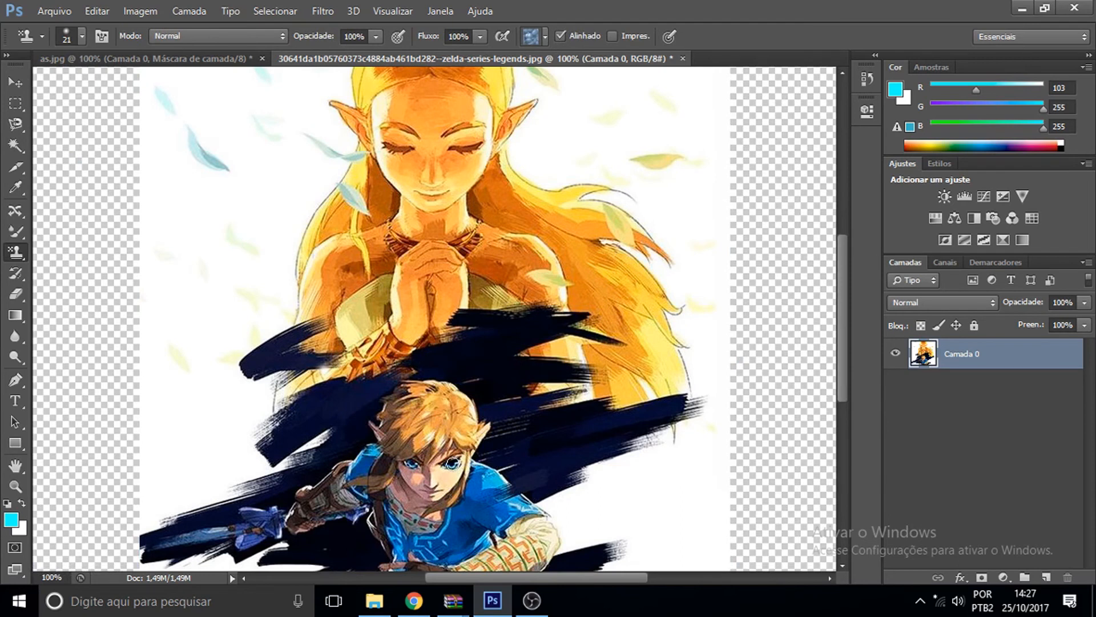
mouse_move(342, 454)
left_mouse_down()
mouse_move(491, 455)
mouse_move(357, 446)
mouse_move(485, 442)
mouse_move(396, 424)
mouse_move(480, 425)
mouse_move(325, 400)
mouse_move(466, 420)
mouse_move(377, 388)
mouse_move(434, 365)
mouse_move(474, 328)
mouse_move(507, 331)
left_mouse_up()
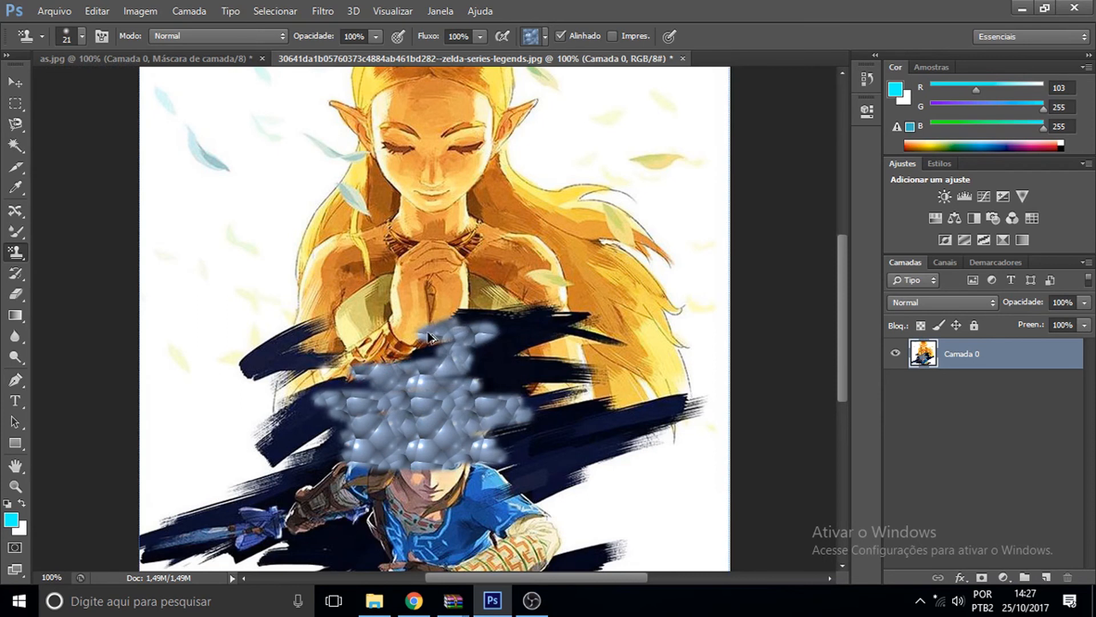
key("ctrl+z")
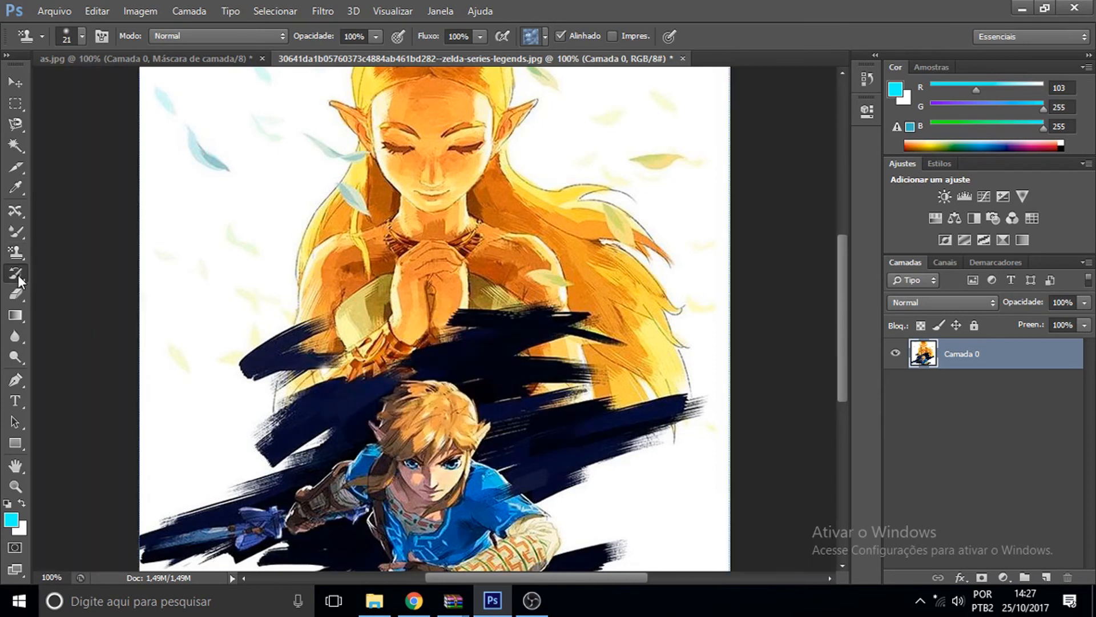
Scribble the bubble pattern loosely across the dark strokes and the figure's face with the Pattern Stamp at size 21.
left_click(18, 277)
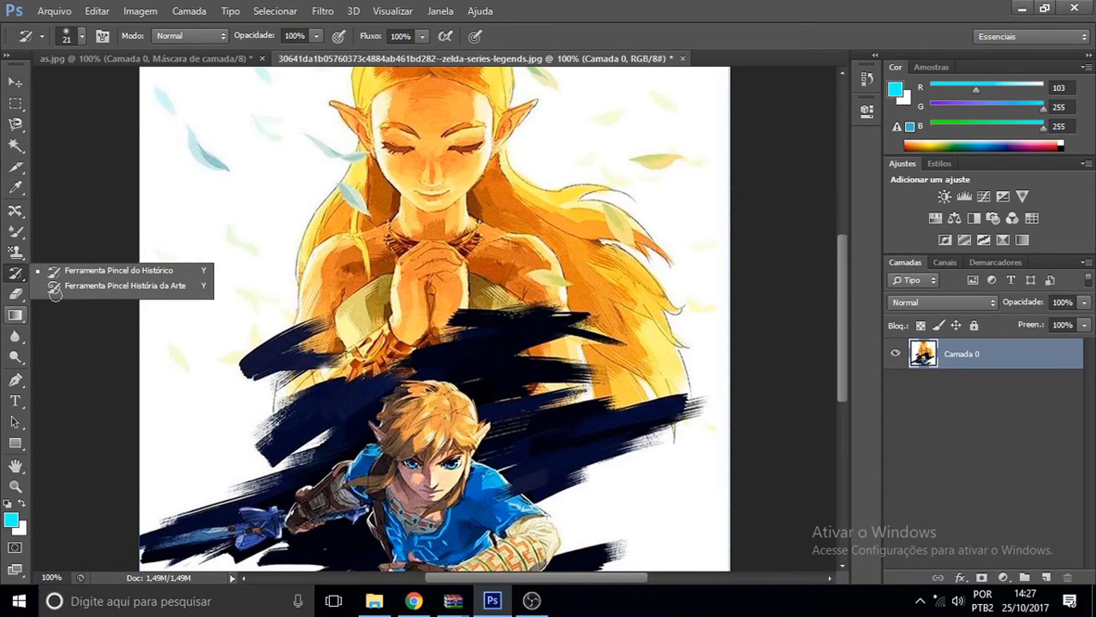
left_click(86, 268)
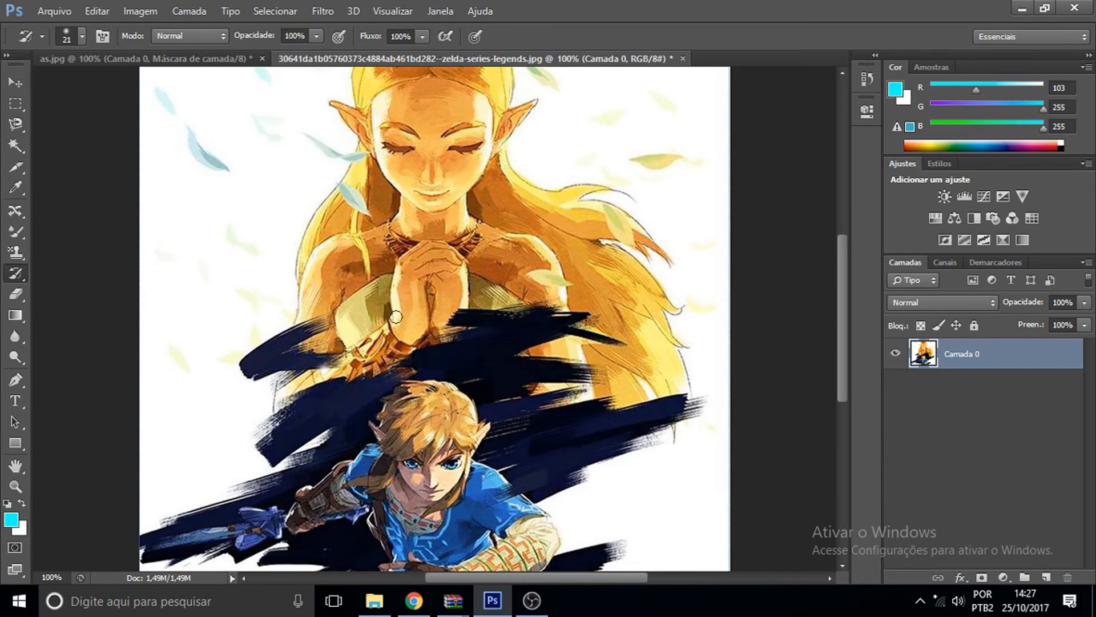
left_click(15, 256)
mouse_move(512, 313)
left_mouse_down()
mouse_move(456, 338)
mouse_move(457, 476)
mouse_move(486, 425)
mouse_move(377, 377)
left_mouse_up()
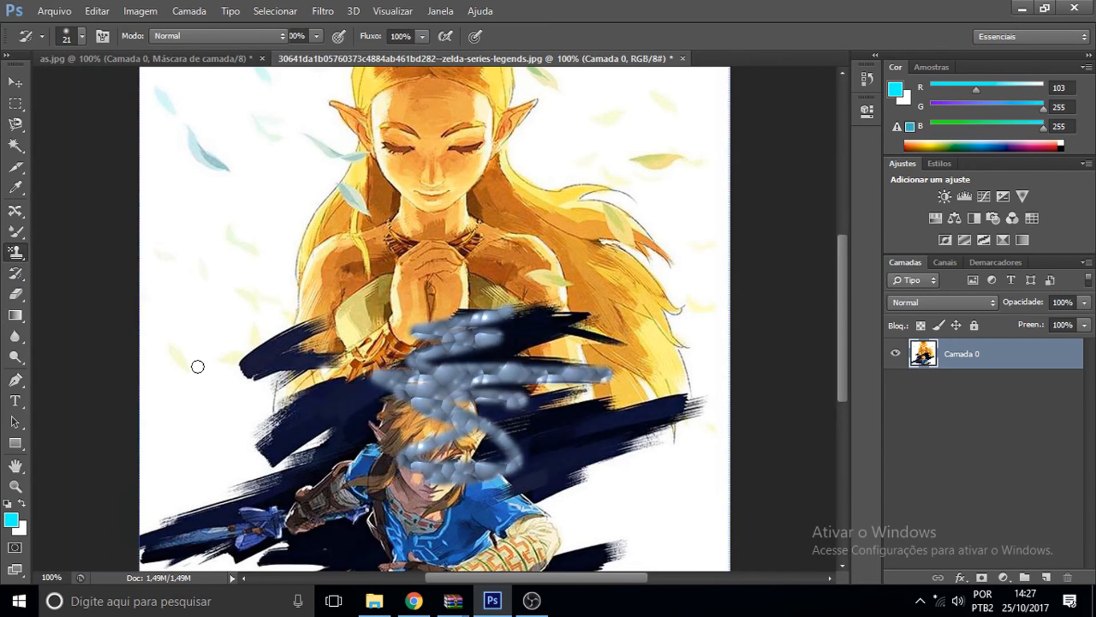
Brush away the painted bubble pattern with the History Brush at size 21 to restore the original artwork.
left_click(16, 274)
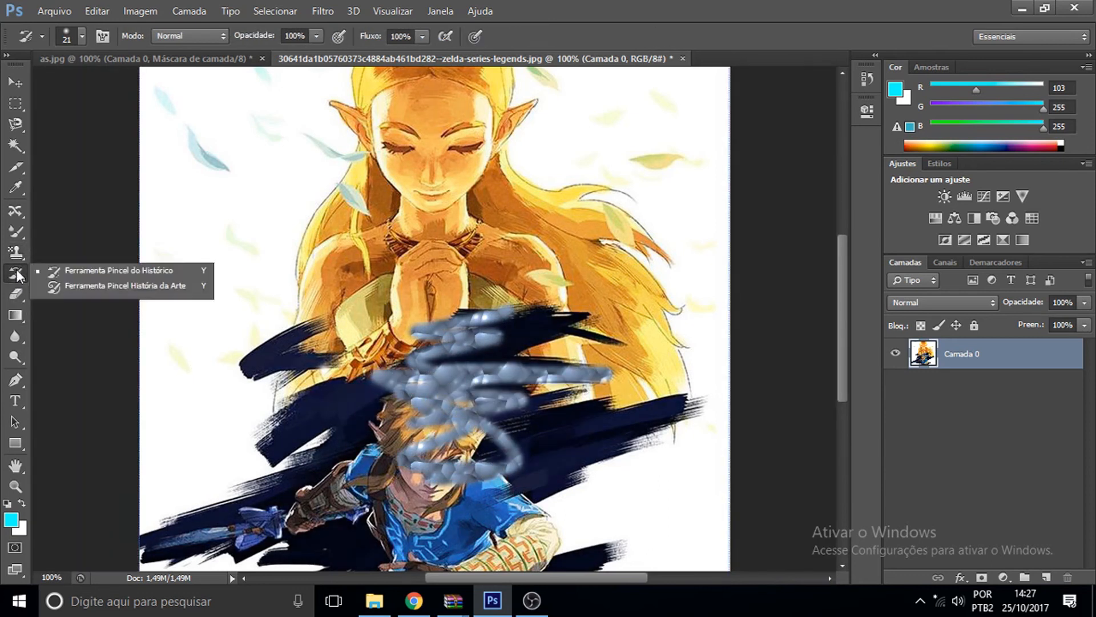
left_click(186, 270)
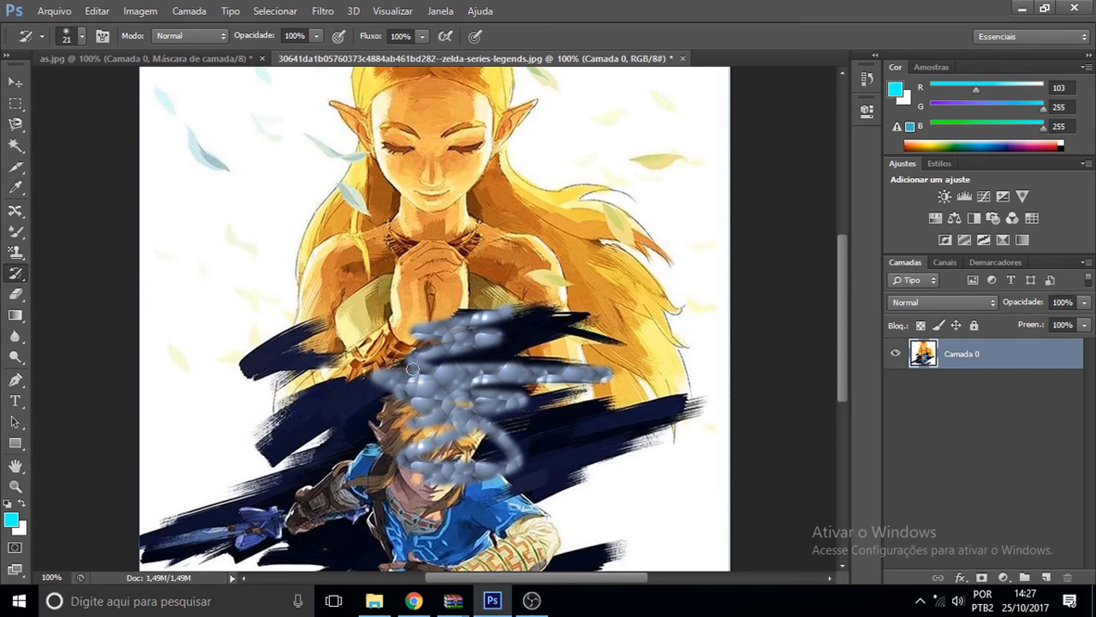
mouse_move(412, 369)
left_mouse_down()
mouse_move(550, 382)
mouse_move(591, 370)
mouse_move(416, 370)
left_mouse_up()
mouse_move(489, 366)
left_mouse_down()
mouse_move(526, 361)
mouse_move(376, 354)
mouse_move(503, 351)
mouse_move(393, 348)
mouse_move(508, 334)
mouse_move(413, 331)
mouse_move(499, 328)
mouse_move(427, 327)
mouse_move(520, 309)
mouse_move(439, 325)
mouse_move(460, 346)
mouse_move(464, 382)
mouse_move(334, 406)
mouse_move(403, 422)
mouse_move(395, 412)
mouse_move(410, 398)
mouse_move(396, 382)
mouse_move(494, 400)
mouse_move(392, 393)
mouse_move(395, 375)
mouse_move(374, 393)
left_mouse_up()
mouse_move(465, 443)
left_mouse_down()
mouse_move(605, 441)
mouse_move(373, 444)
mouse_move(511, 453)
mouse_move(418, 458)
mouse_move(527, 471)
mouse_move(431, 490)
mouse_move(491, 488)
left_mouse_up()
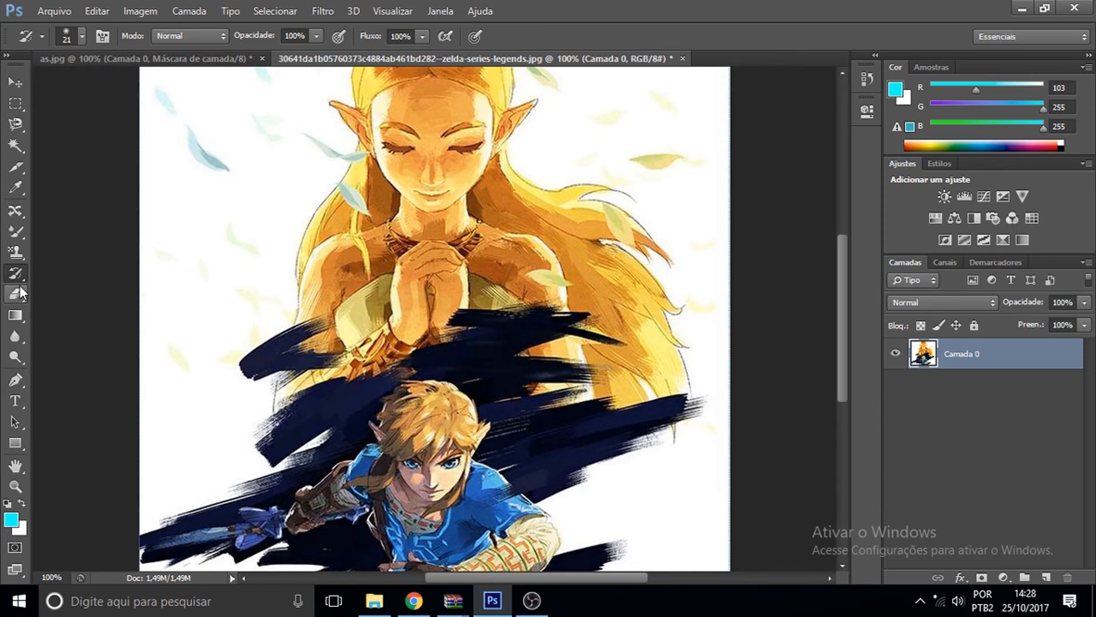
Smear the woman's bracelet and the figure's hair with the Art History Brush at size 21, and undo back to the original image.
right_click(19, 274)
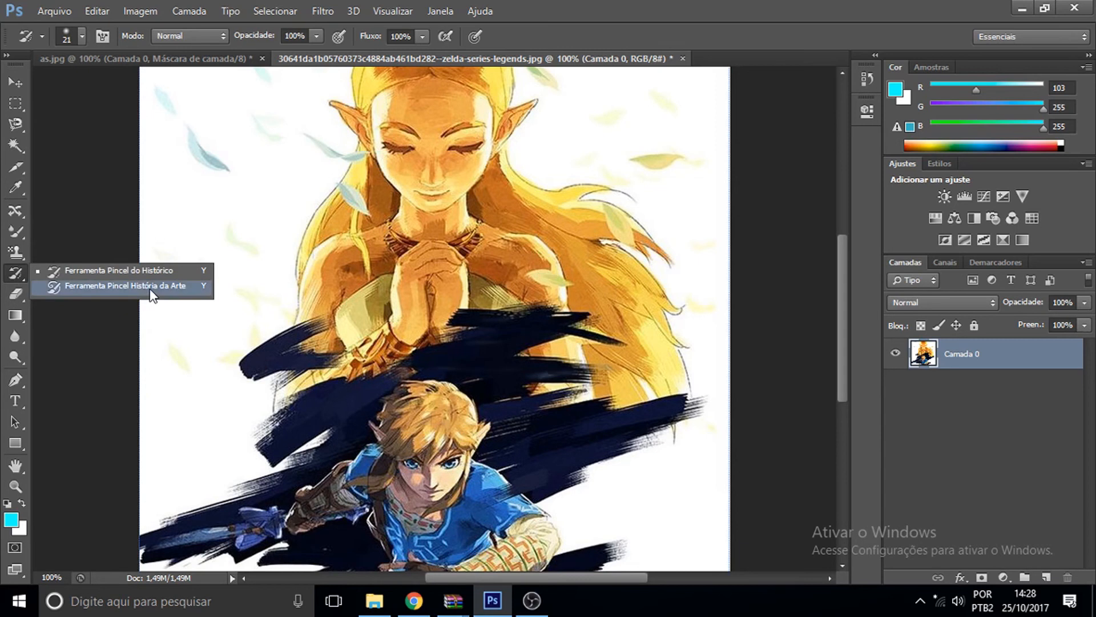
left_click(86, 288)
mouse_move(406, 357)
left_mouse_down()
mouse_move(460, 411)
mouse_move(464, 383)
mouse_move(435, 321)
mouse_move(333, 367)
mouse_move(233, 342)
mouse_move(299, 321)
mouse_move(401, 221)
mouse_move(408, 180)
left_mouse_up()
mouse_move(449, 137)
left_mouse_down()
mouse_move(352, 325)
mouse_move(333, 337)
mouse_move(456, 258)
mouse_move(436, 315)
mouse_move(473, 331)
mouse_move(470, 280)
left_mouse_up()
key("ctrl+alt+z")
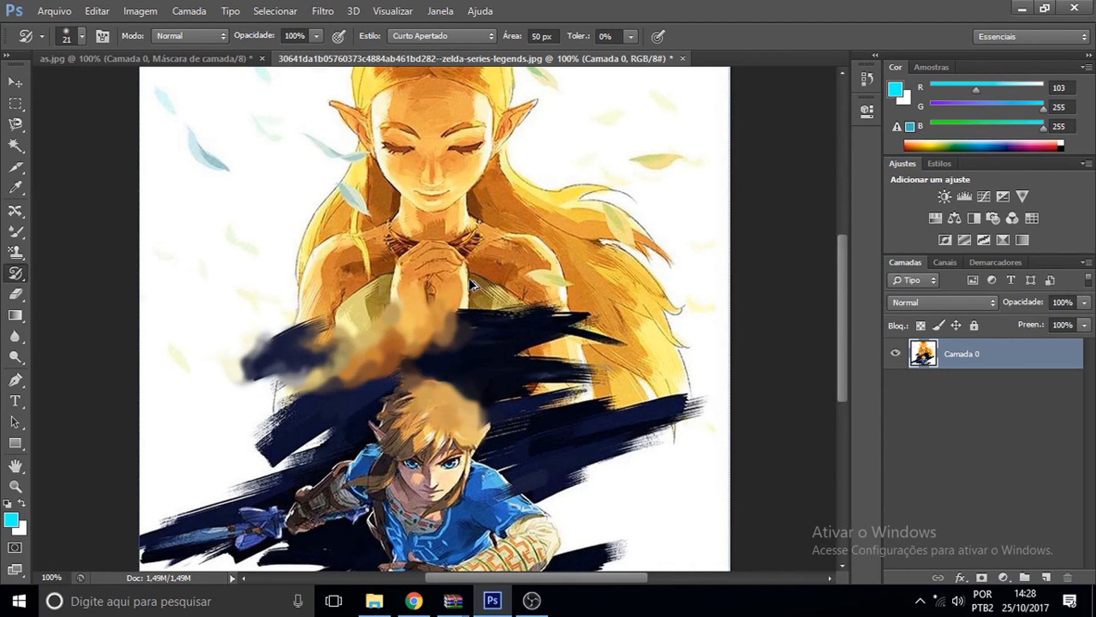
key("ctrl+alt+z")
key("ctrl+shift+z")
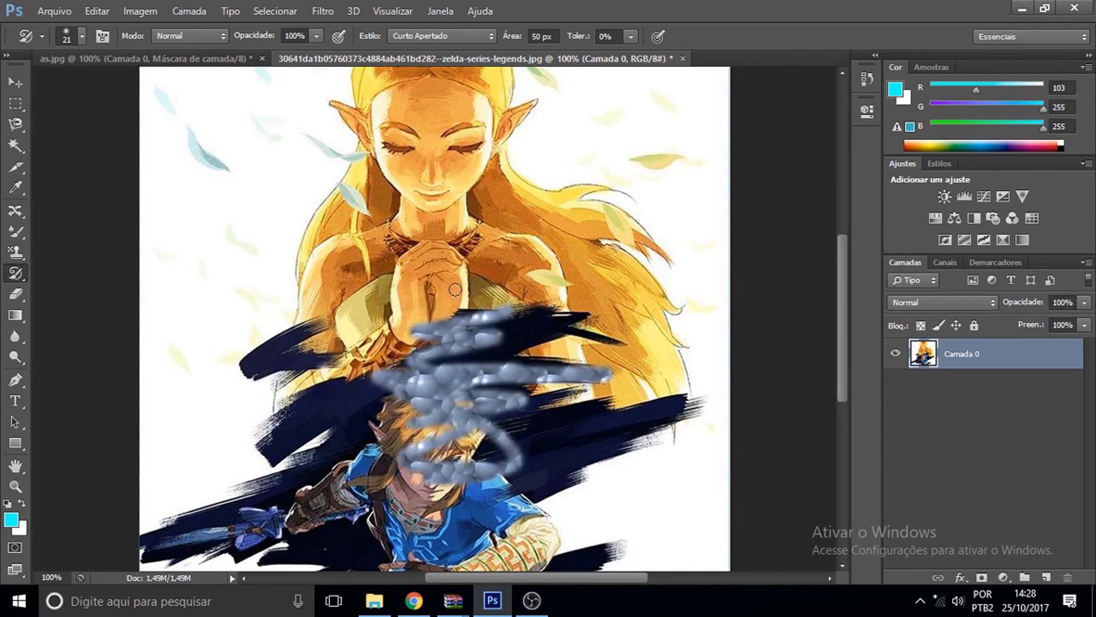
key("ctrl+alt+z")
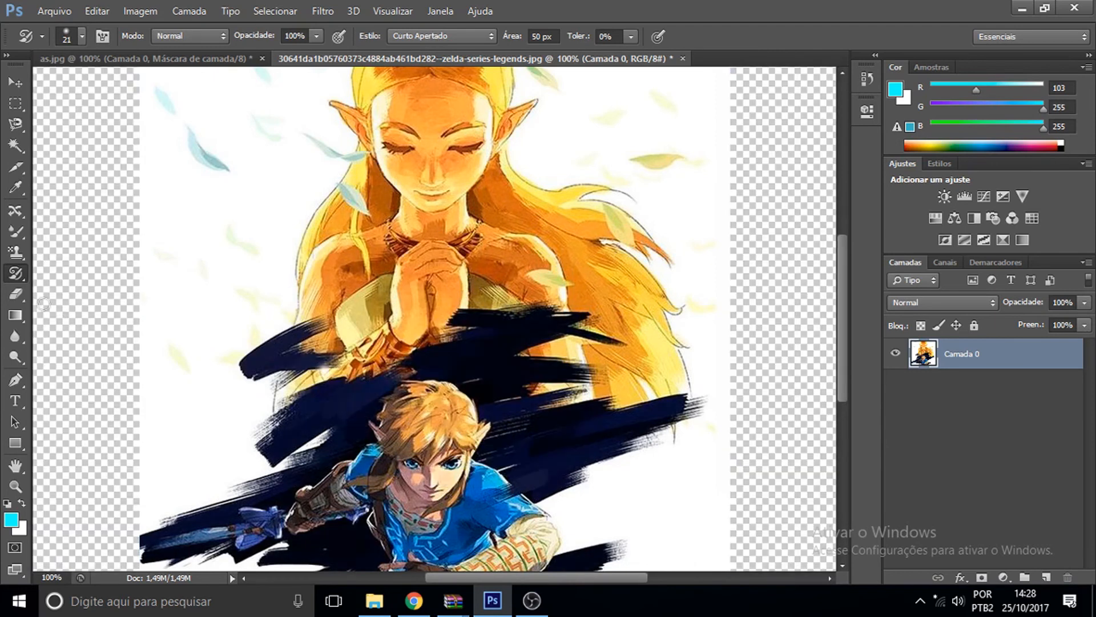
Erase a winding line across the figure's head and the dark strokes with the Eraser at size 13, and undo it.
left_click(20, 293)
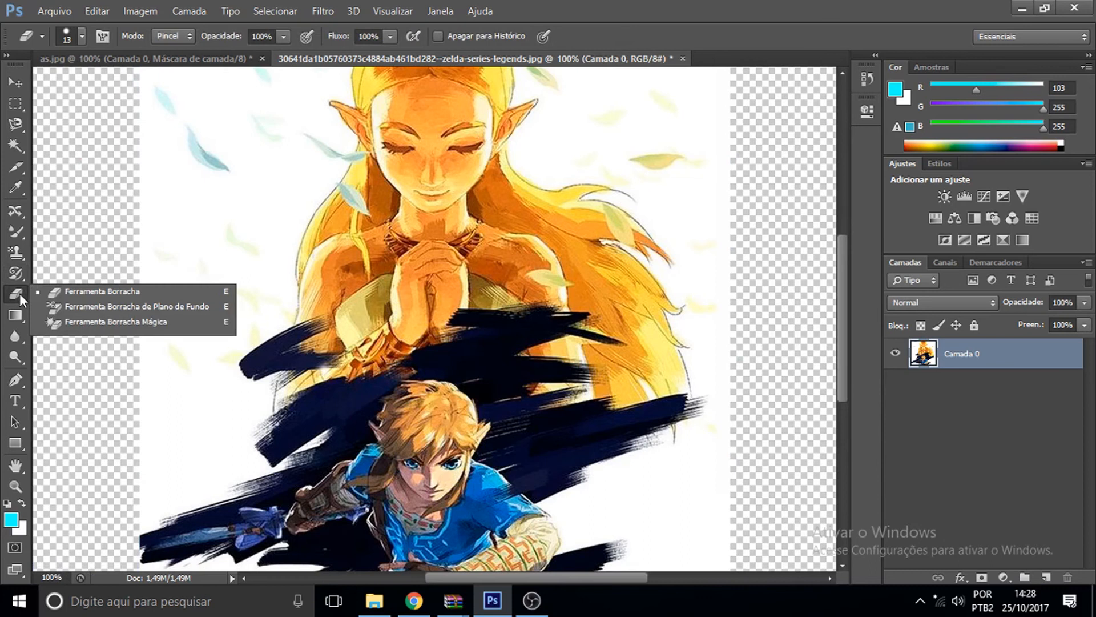
left_click(88, 292)
mouse_move(334, 443)
left_mouse_down()
mouse_move(566, 421)
mouse_move(440, 440)
mouse_move(549, 460)
mouse_move(533, 486)
left_mouse_up()
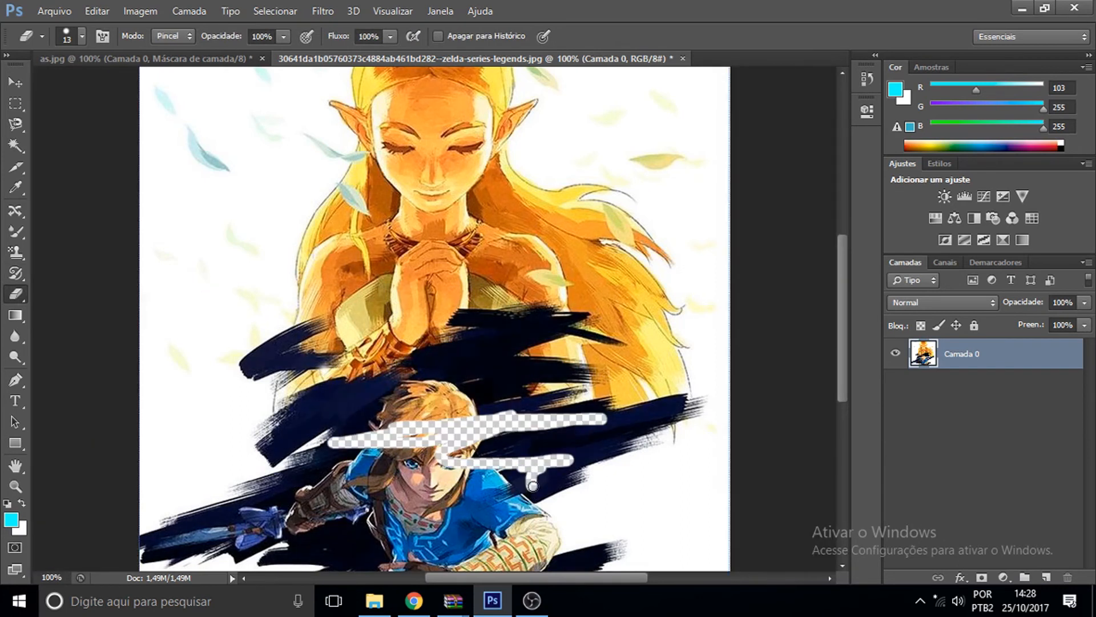
key("ctrl+z")
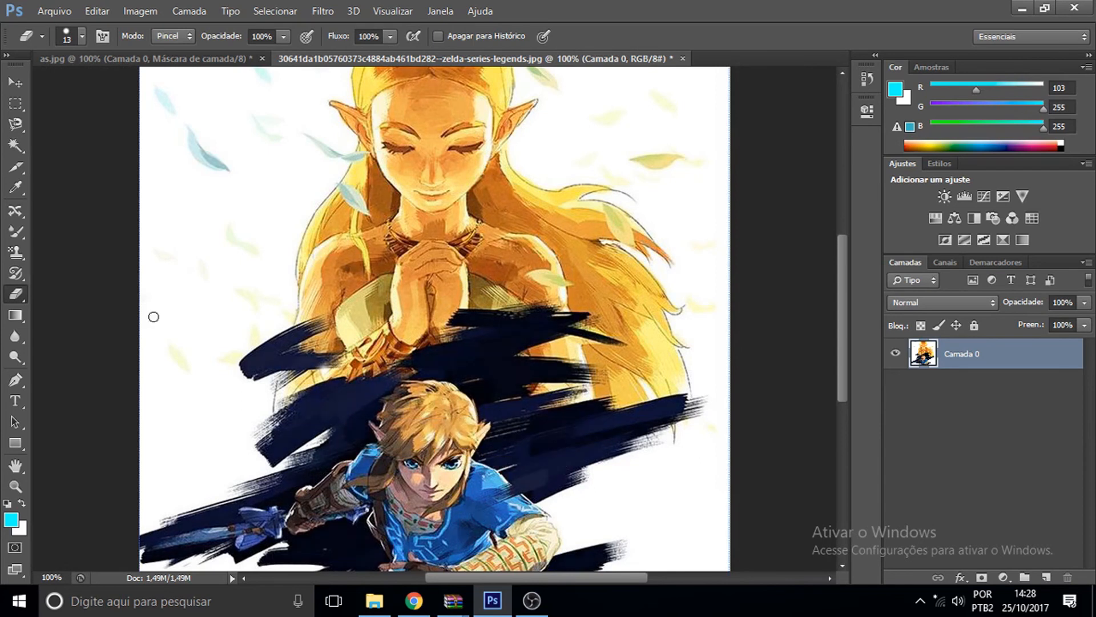
Erase along the dark strokes and over the figure's face with the Background Eraser at size 13 and 50% tolerance, and undo the strokes.
right_click(11, 294)
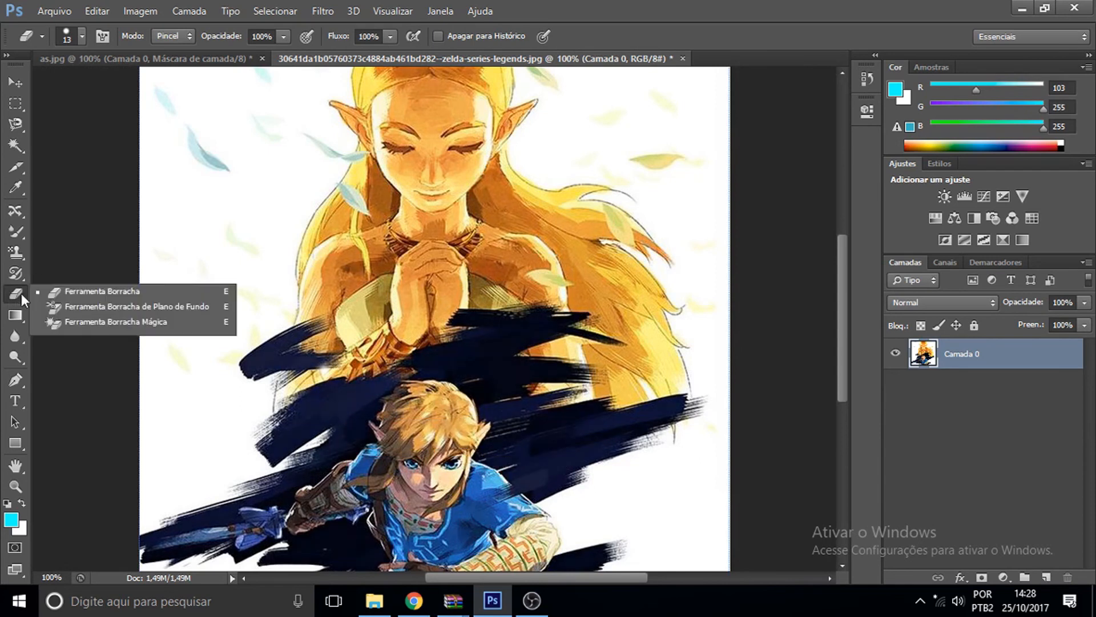
left_click(173, 307)
left_click_drag(271, 339, 301, 414)
mouse_move(300, 458)
left_mouse_down()
mouse_move(307, 492)
mouse_move(355, 488)
mouse_move(373, 412)
mouse_move(423, 412)
mouse_move(454, 480)
left_mouse_up()
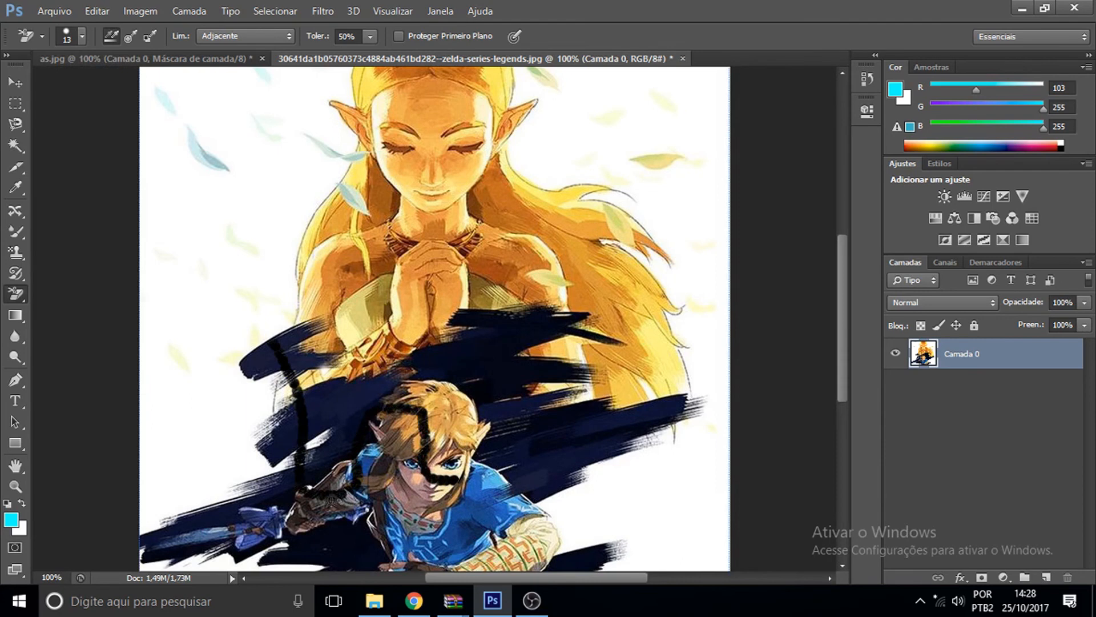
mouse_move(412, 445)
left_mouse_down()
mouse_move(456, 442)
mouse_move(475, 475)
mouse_move(420, 475)
mouse_move(398, 458)
mouse_move(463, 437)
mouse_move(517, 463)
mouse_move(465, 468)
left_mouse_up()
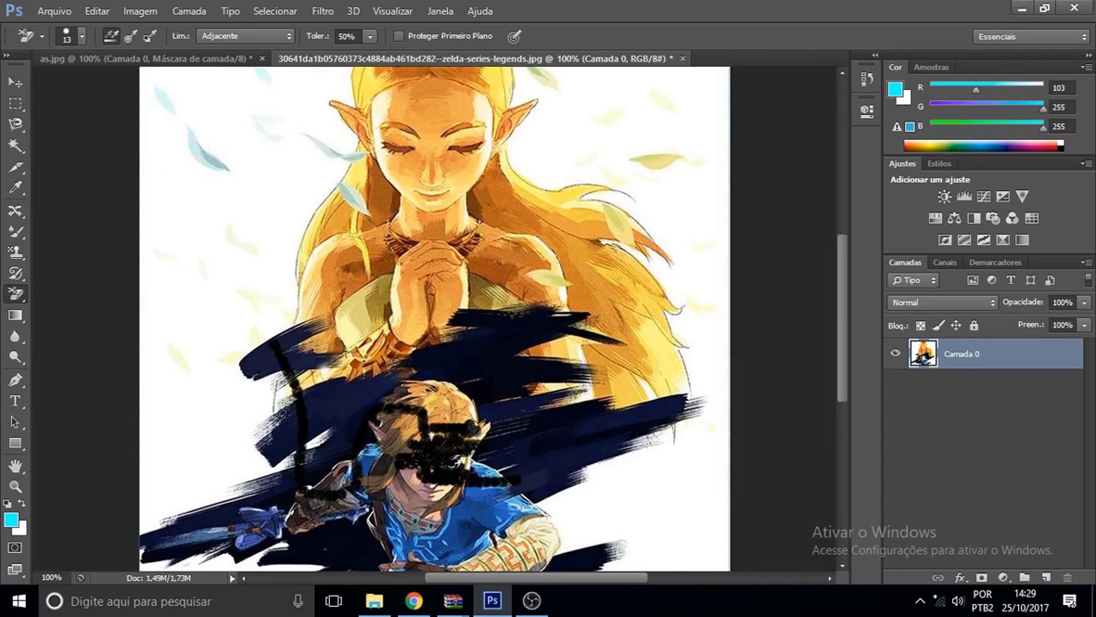
key("ctrl+z")
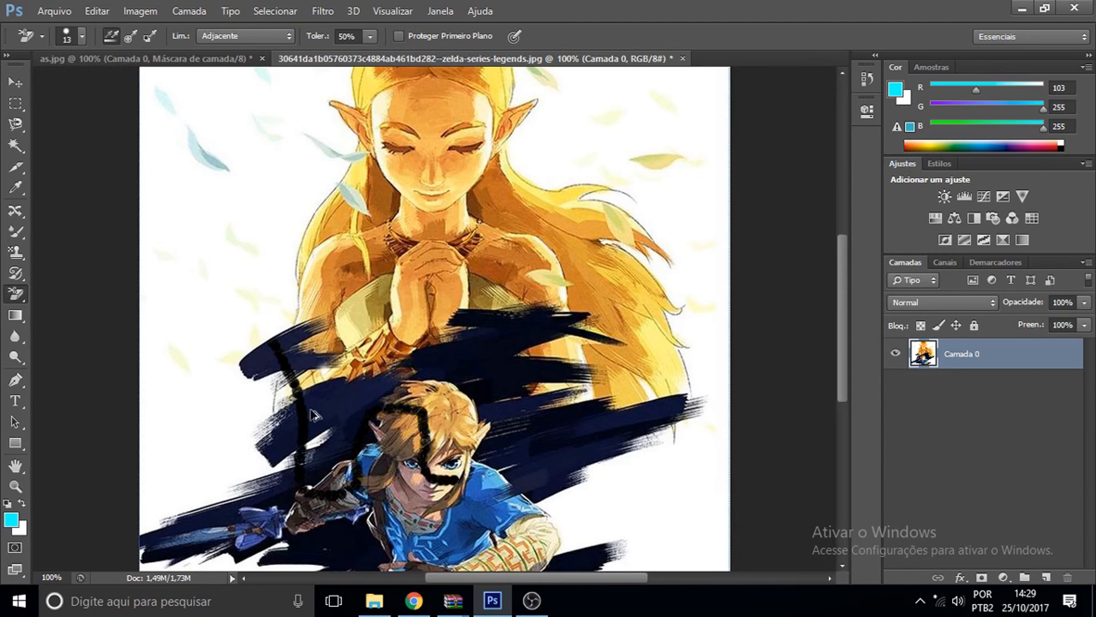
key("ctrl+alt+z")
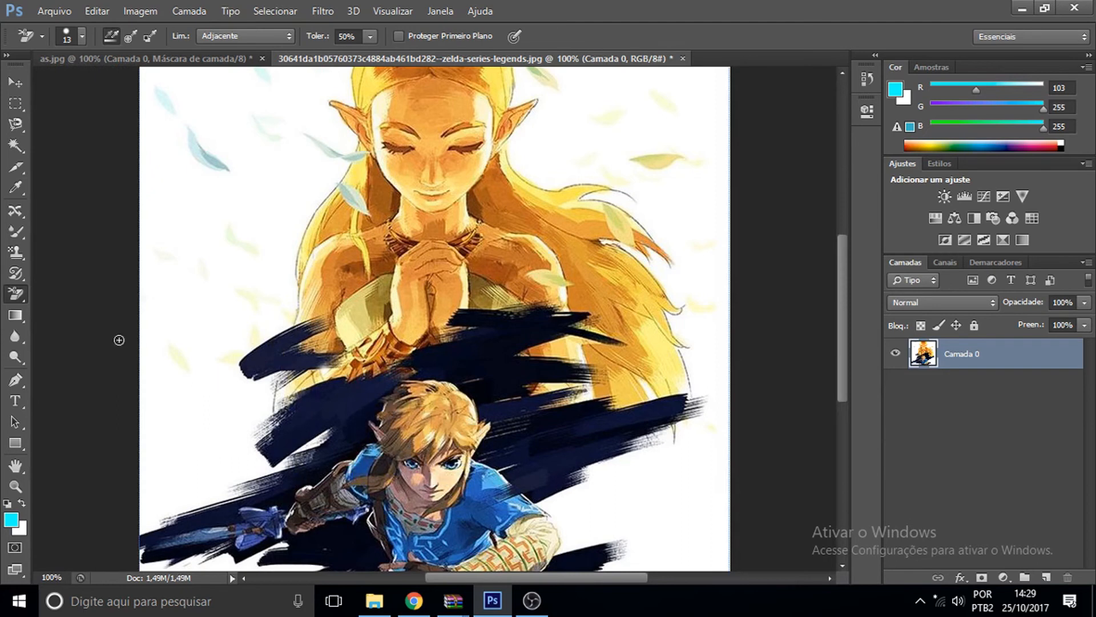
Remove the white background on both sides of the woman with the Magic Eraser at tolerance 32, and undo the removals.
right_click(10, 297)
left_click(129, 322)
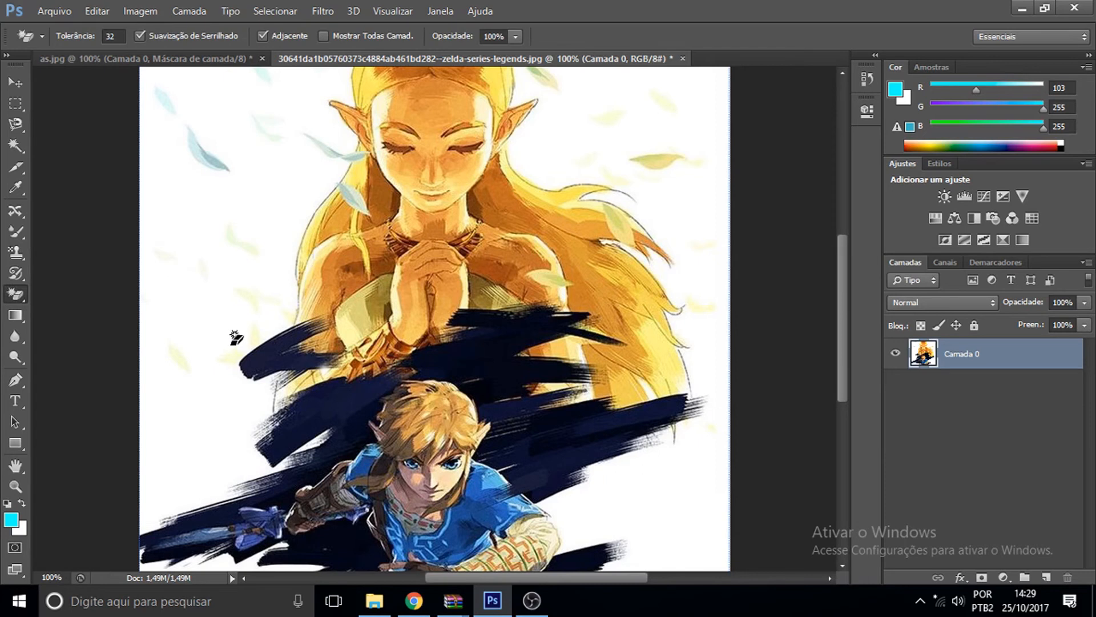
left_click(199, 310)
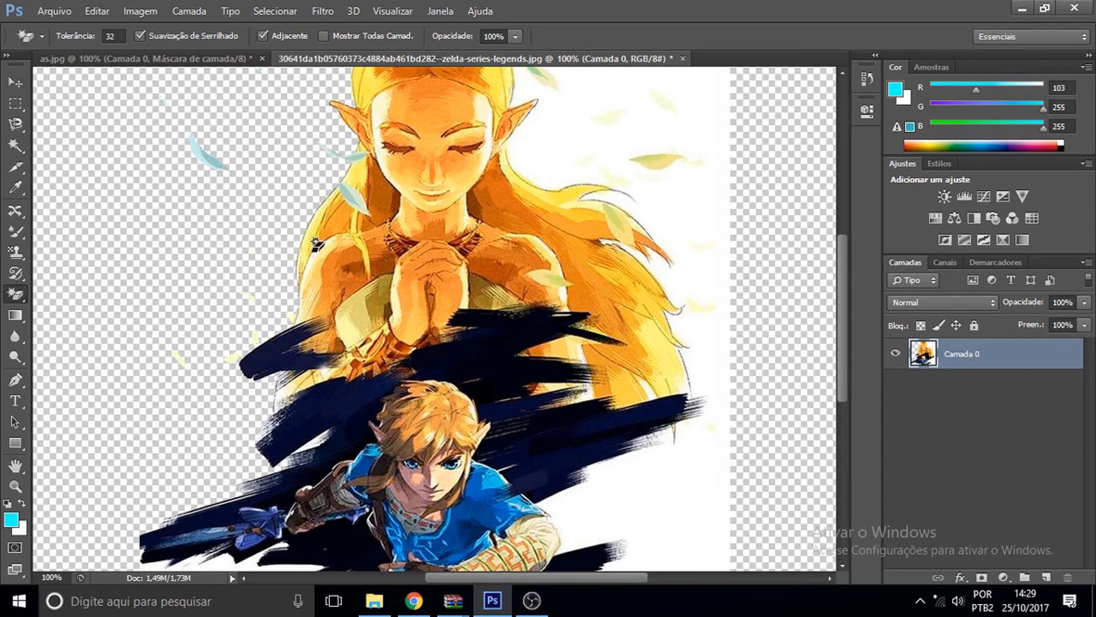
left_click(640, 126)
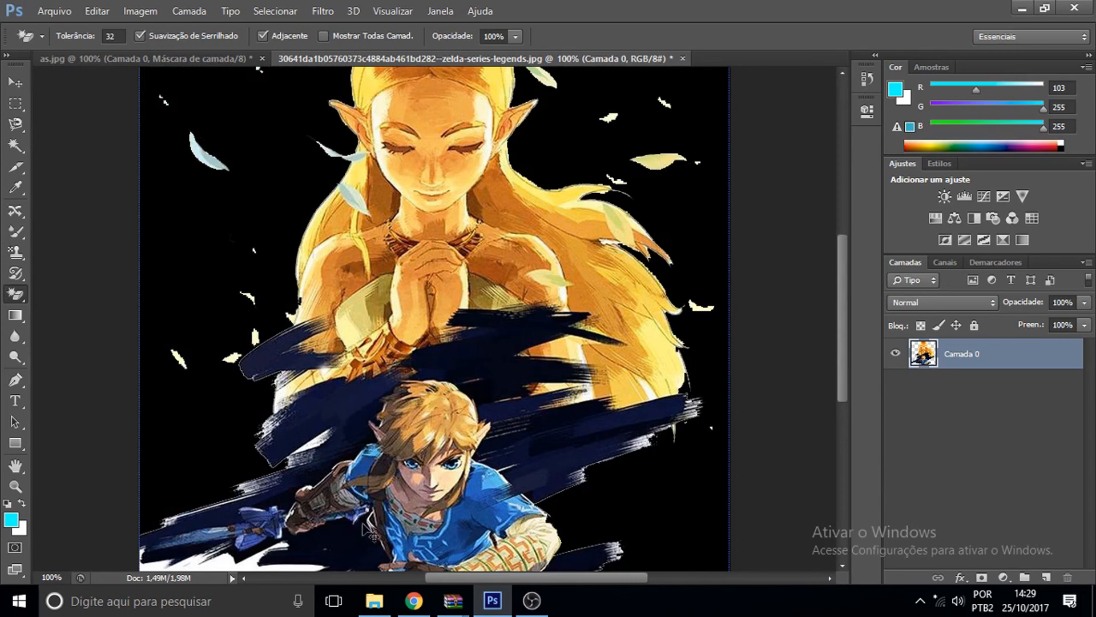
key("ctrl+z")
key("ctrl+z")
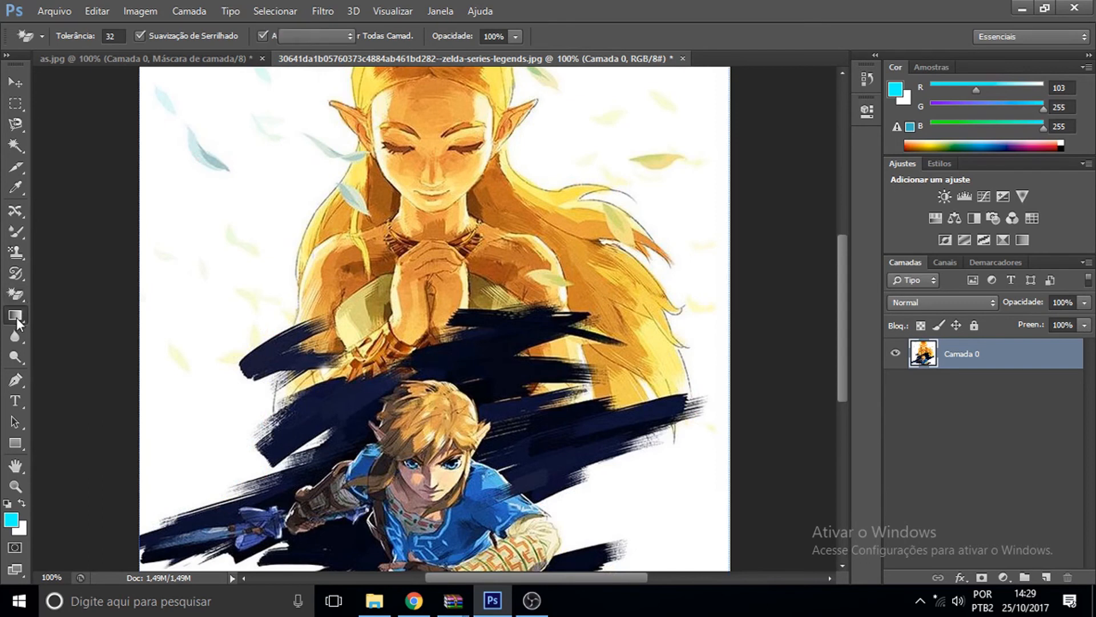
Cover the image with a diagonal cyan-to-white linear gradient, look over the gradient presets, and undo the gradient.
left_click(15, 316)
right_click(19, 313)
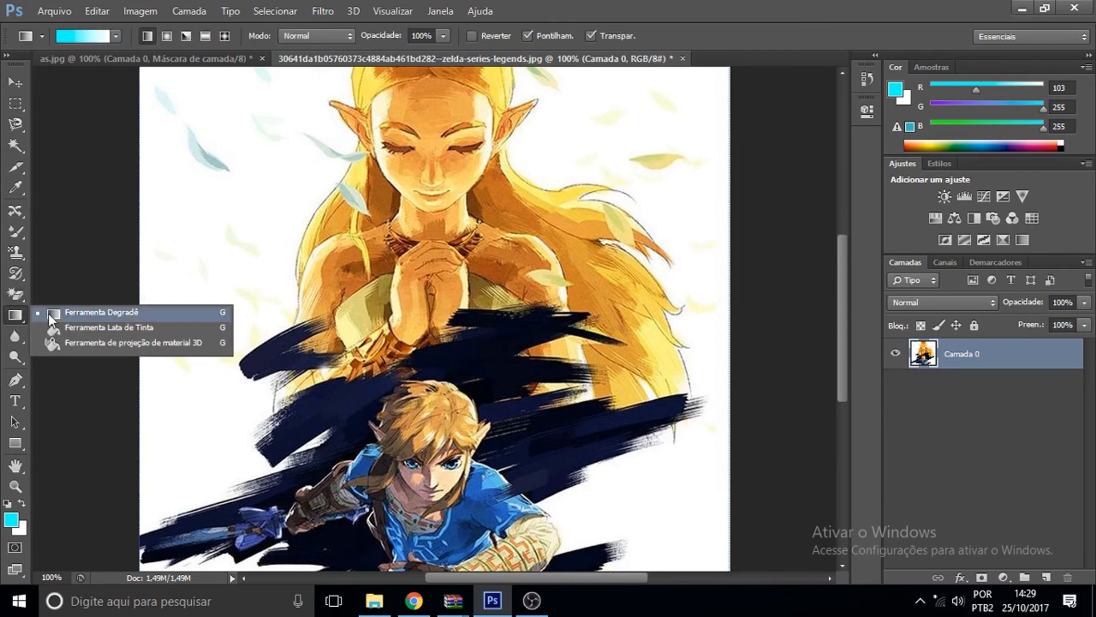
left_click(209, 223)
left_click_drag(209, 214, 469, 435)
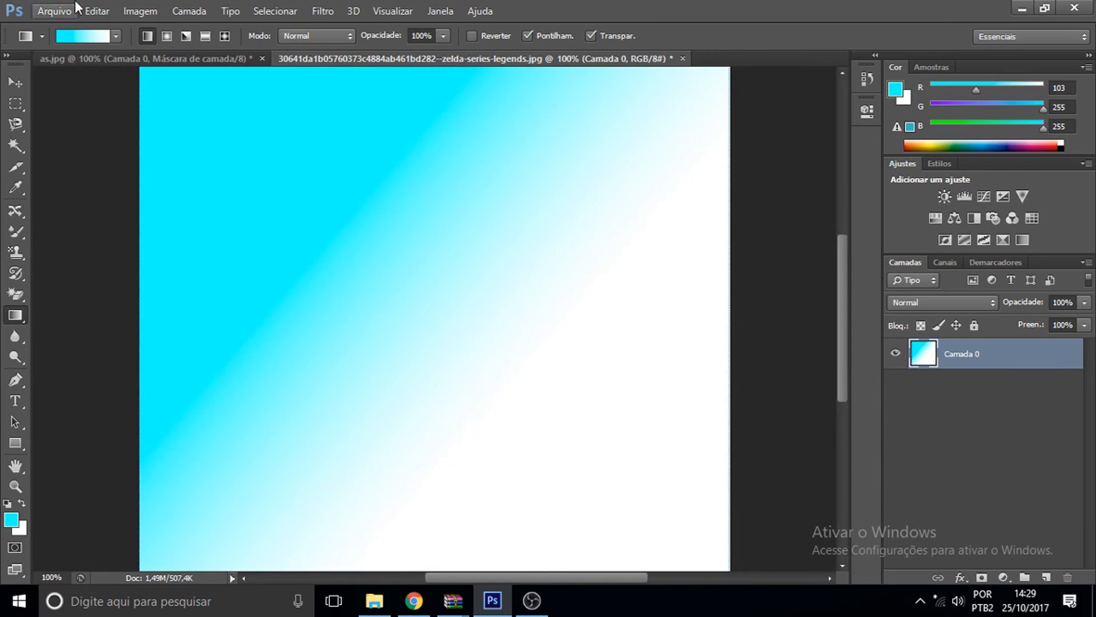
left_click(116, 39)
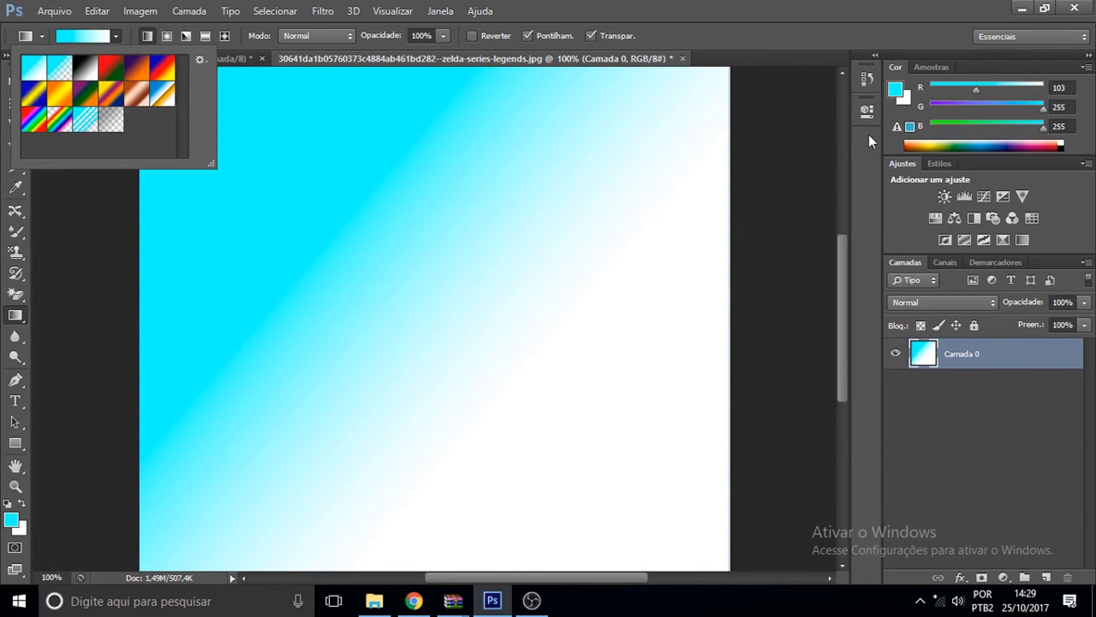
left_click(261, 143)
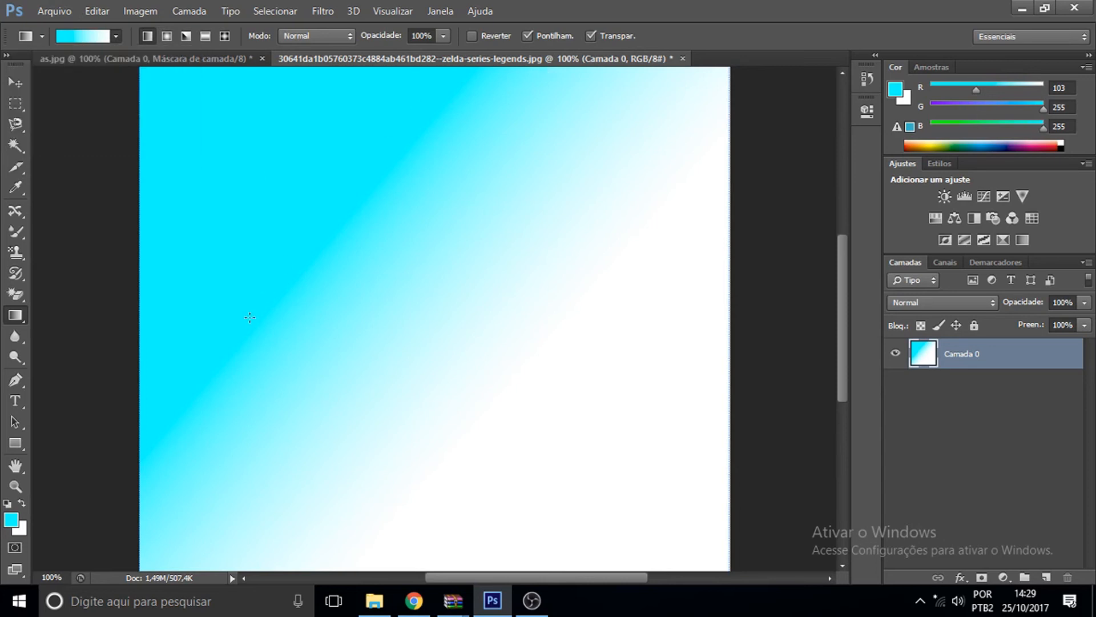
key("ctrl+z")
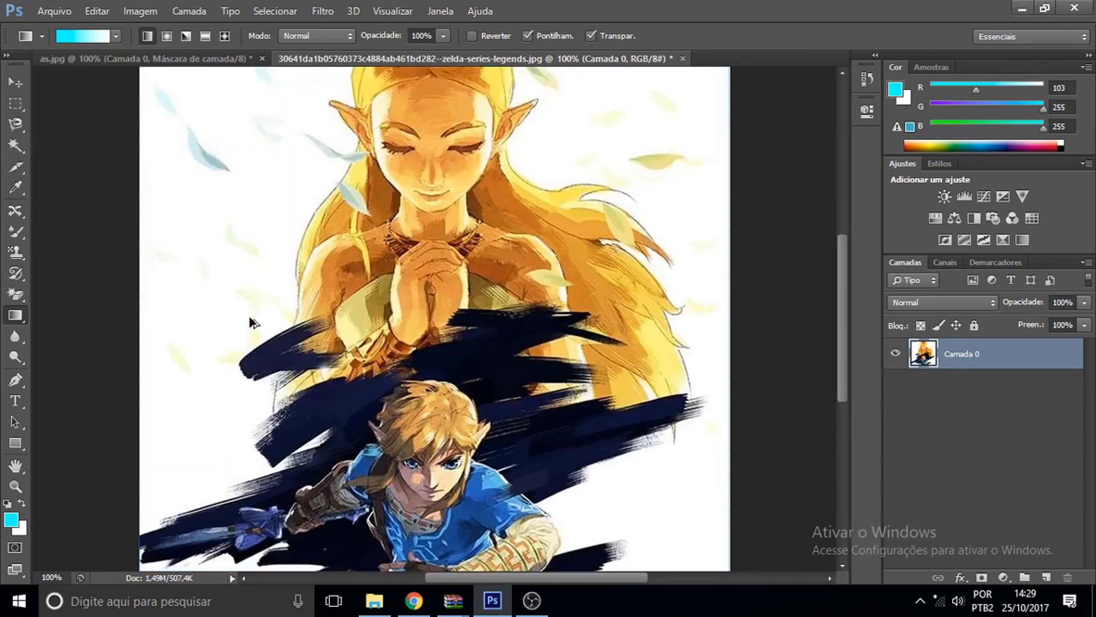
Fill the white background to the left of the woman with the cyan foreground colour using the Paint Bucket at tolerance 32.
right_click(15, 315)
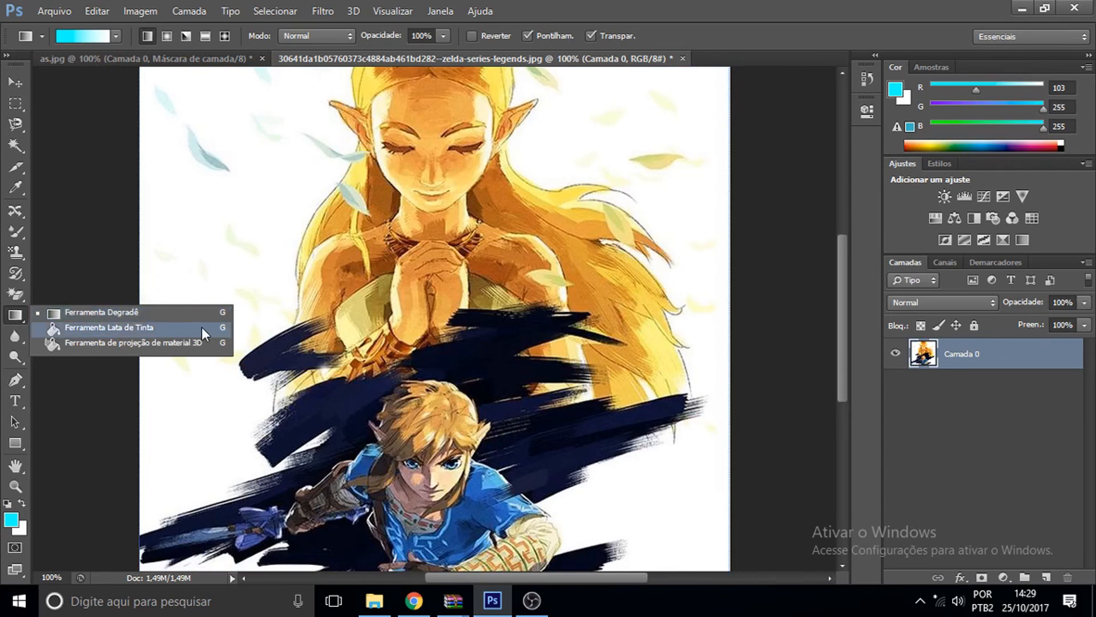
left_click(201, 327)
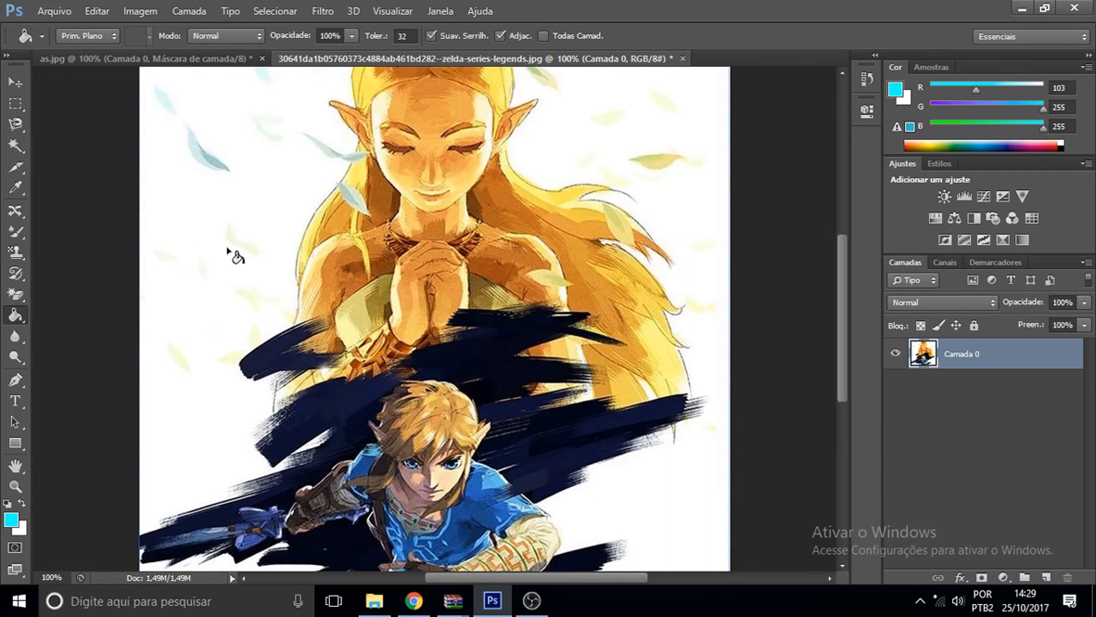
left_click(199, 263)
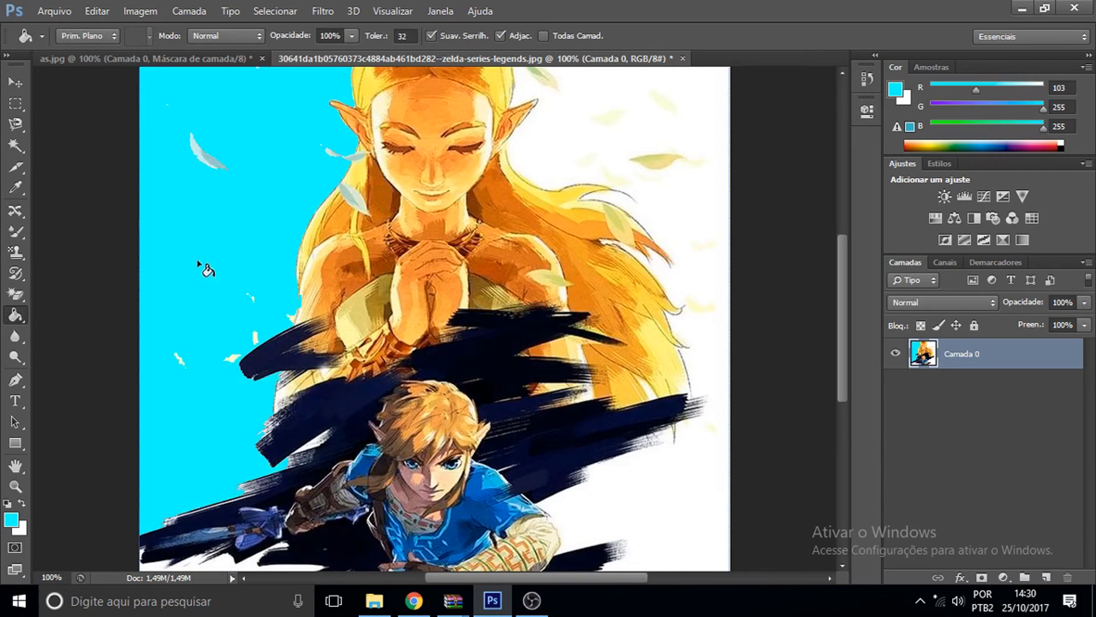
Fill the white background to the right of the woman with cyan using the Paint Bucket, and undo the fills on both sides.
left_click(609, 161)
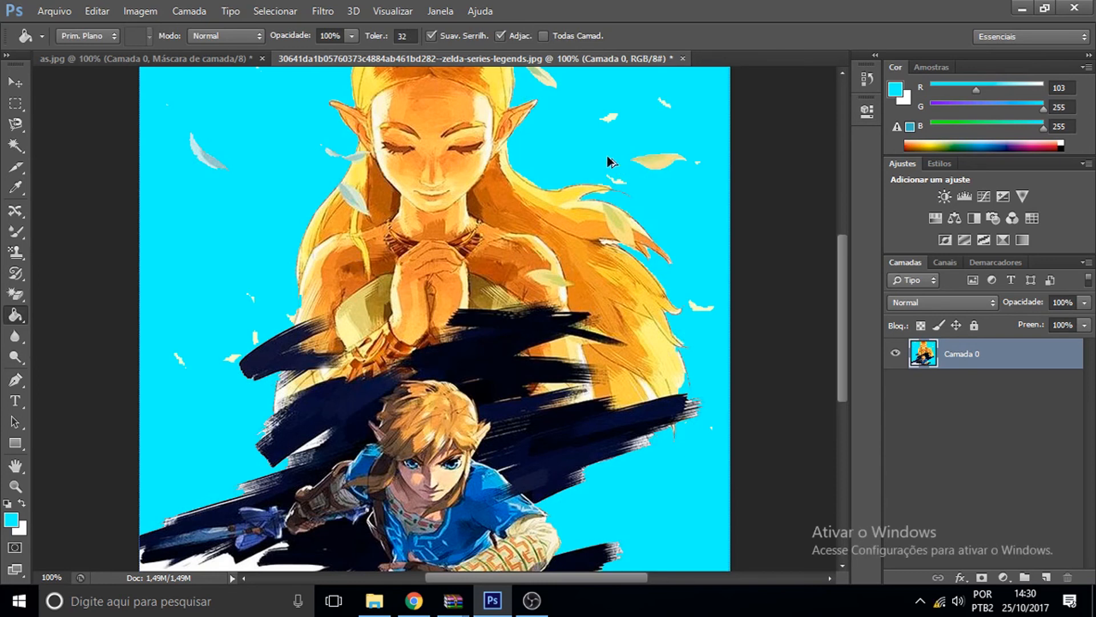
key("ctrl+alt+z")
key("ctrl+alt+z")
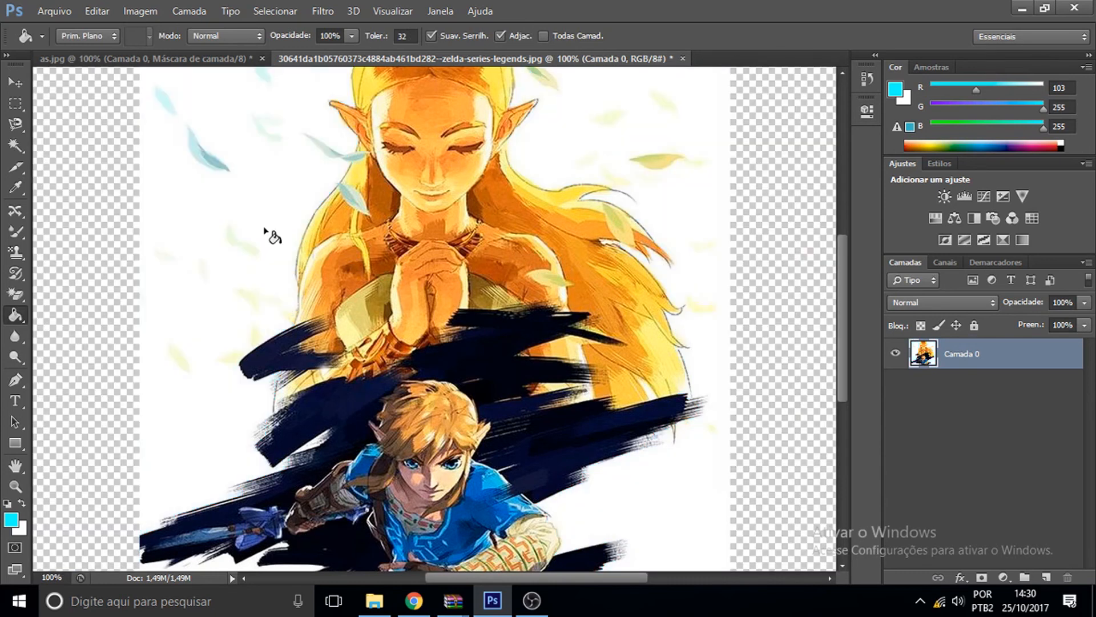
Switch from the Paint Bucket to the 3D Material Drop tool and view its options.
right_click(19, 311)
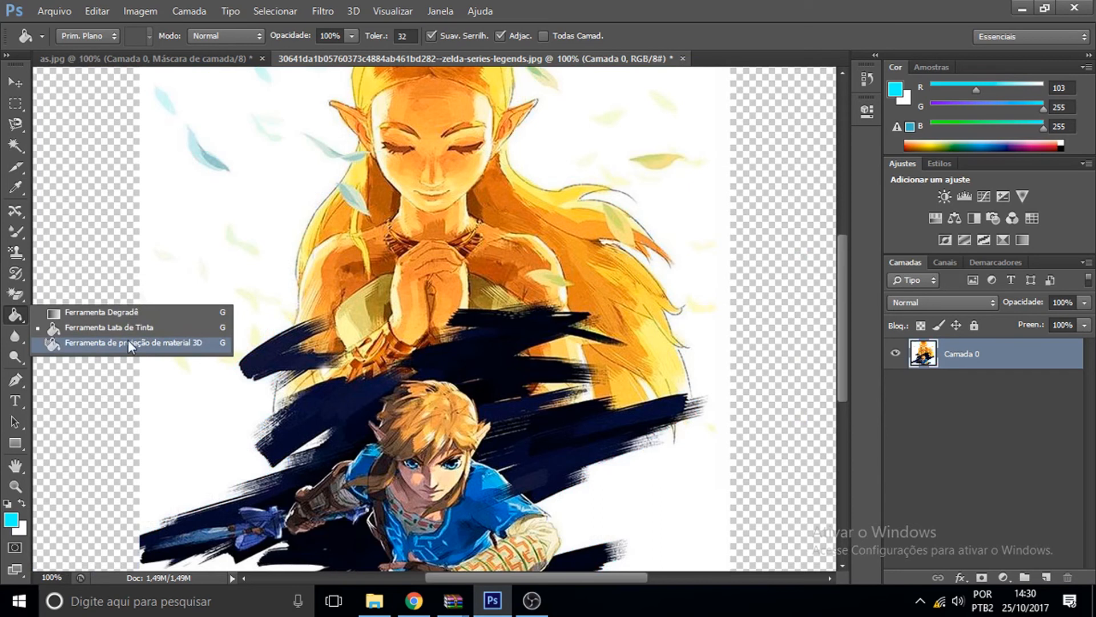
left_click(219, 344)
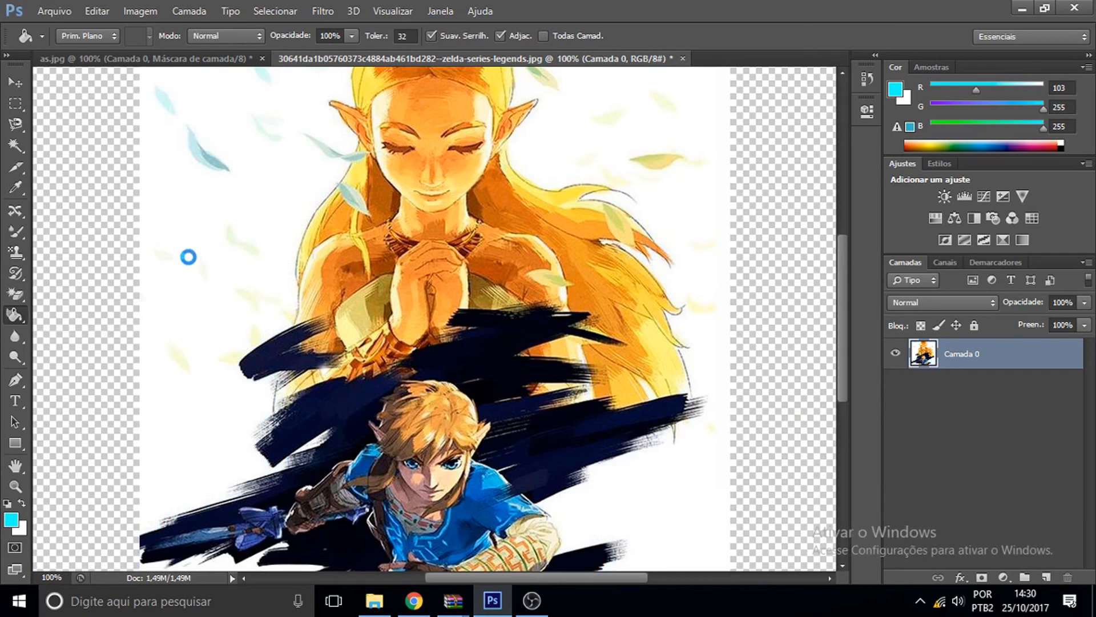
key("shift+g")
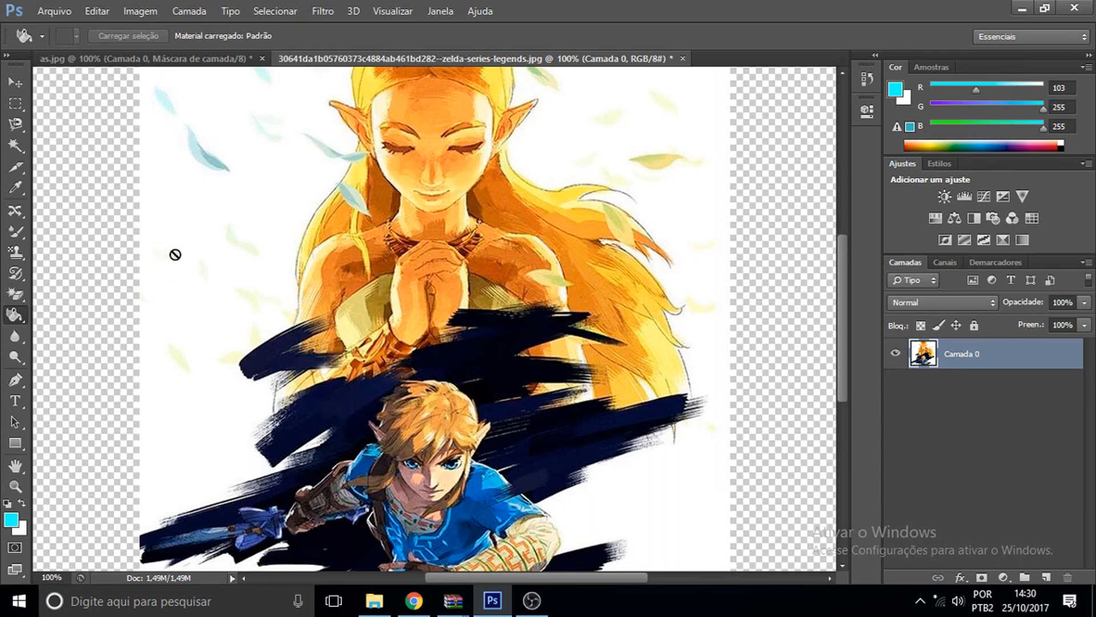
Blur the eye area of the blue-clothed figure with the Blur tool at size 13 and 50% strength, and undo the blurring.
left_click(20, 338)
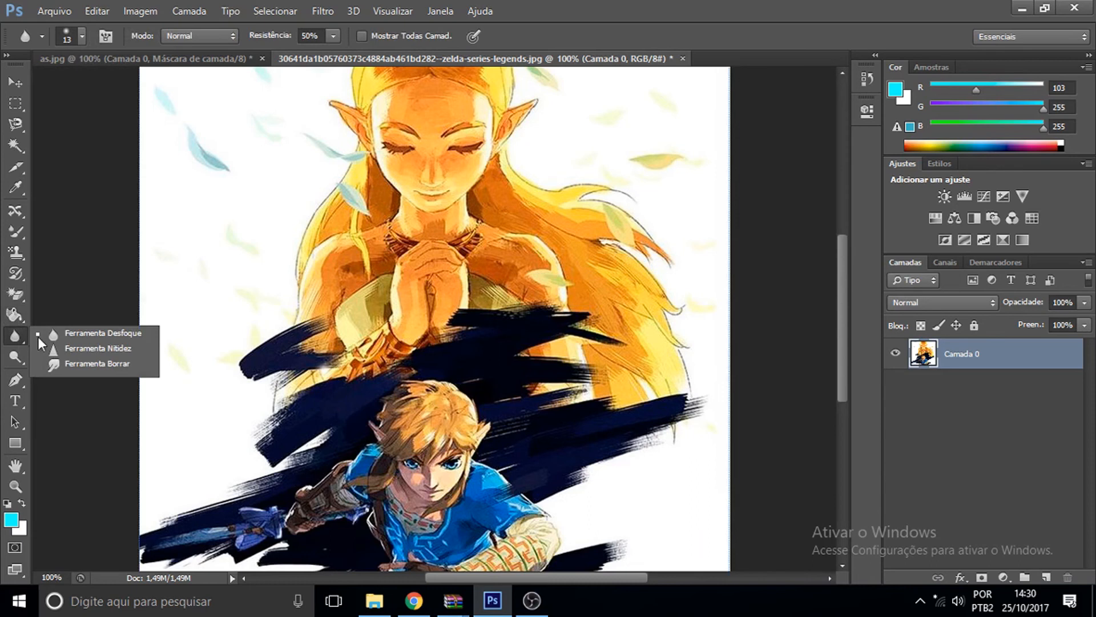
left_click(129, 333)
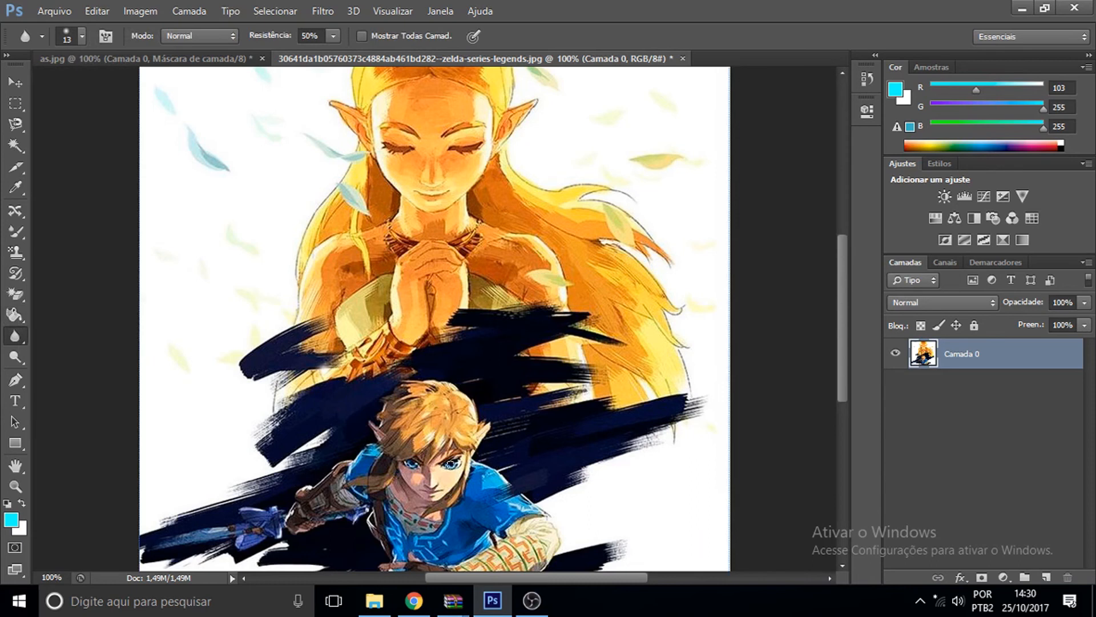
left_click(450, 465)
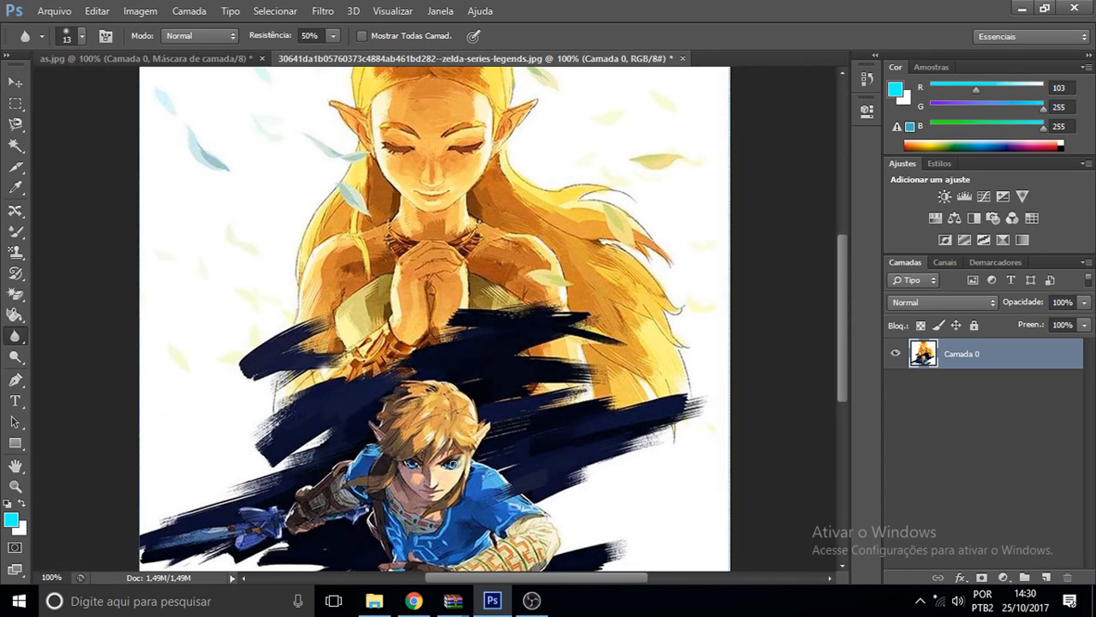
left_click_drag(459, 462, 450, 460)
key("ctrl+z")
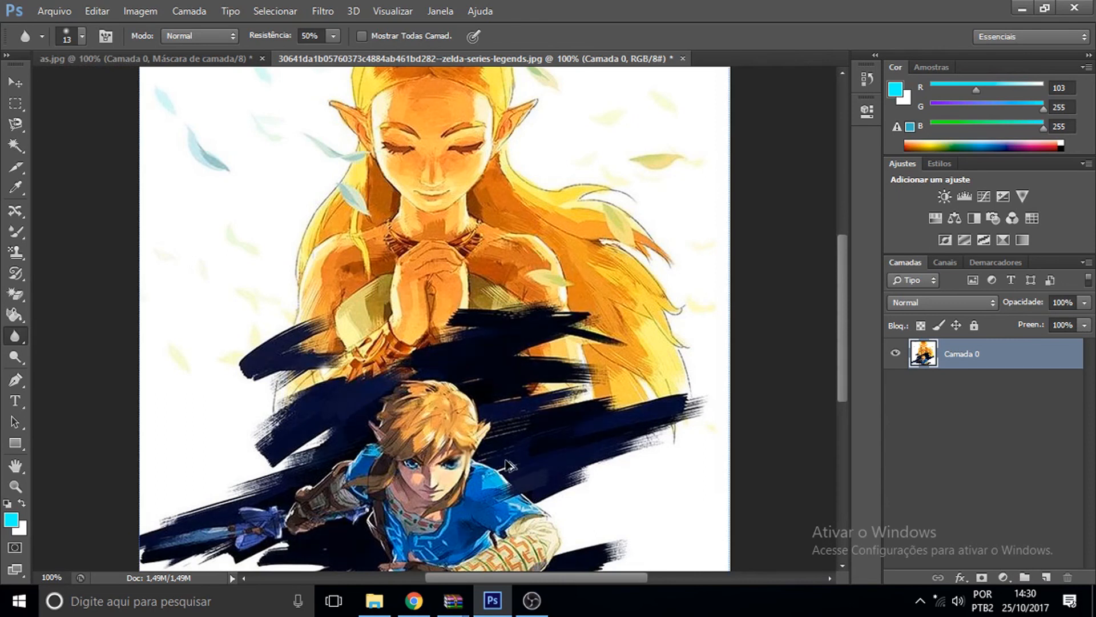
Sharpen the area where the dark strokes meet the woman's arm with the Sharpen tool at size 13 and 50% strength, and undo it.
right_click(14, 337)
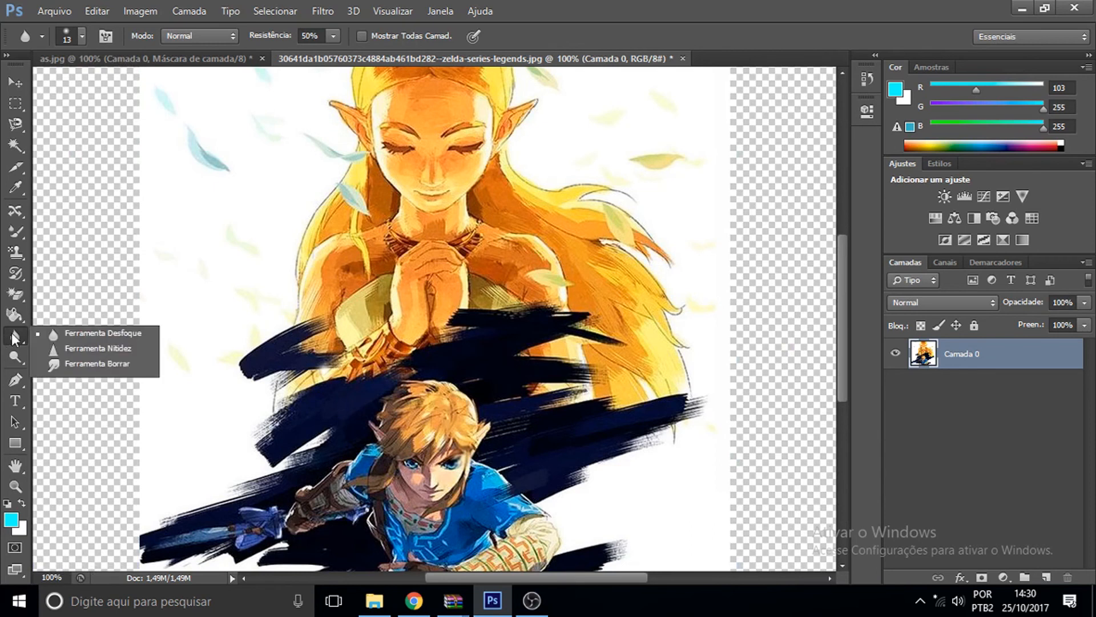
left_click(108, 349)
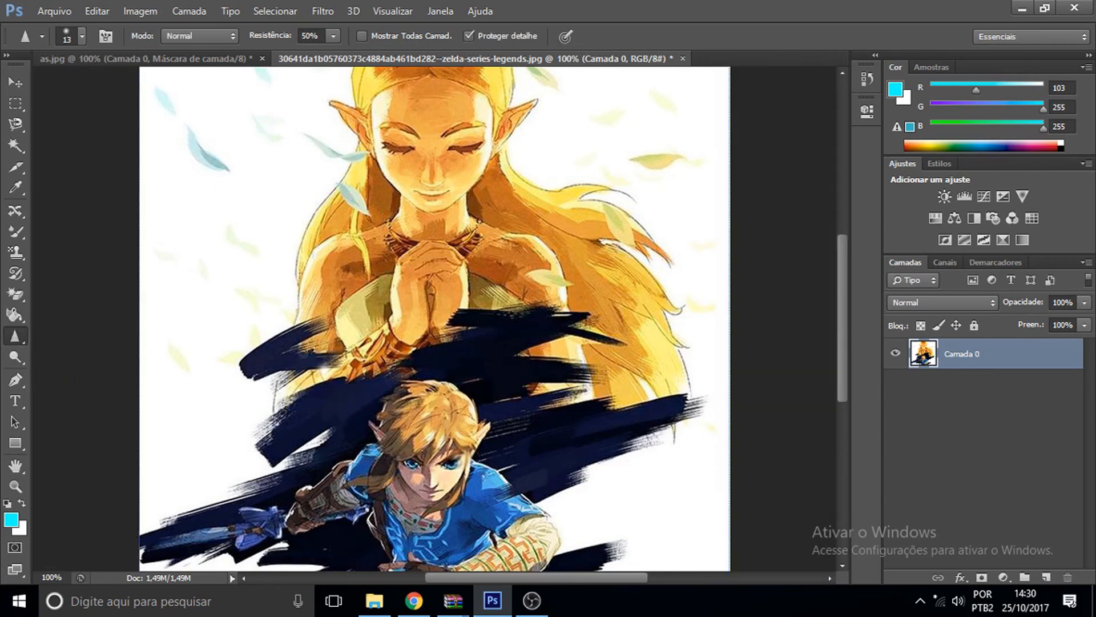
mouse_move(294, 342)
left_mouse_down()
mouse_move(306, 353)
mouse_move(340, 335)
mouse_move(327, 348)
mouse_move(342, 345)
mouse_move(335, 330)
mouse_move(304, 352)
mouse_move(320, 341)
left_mouse_up()
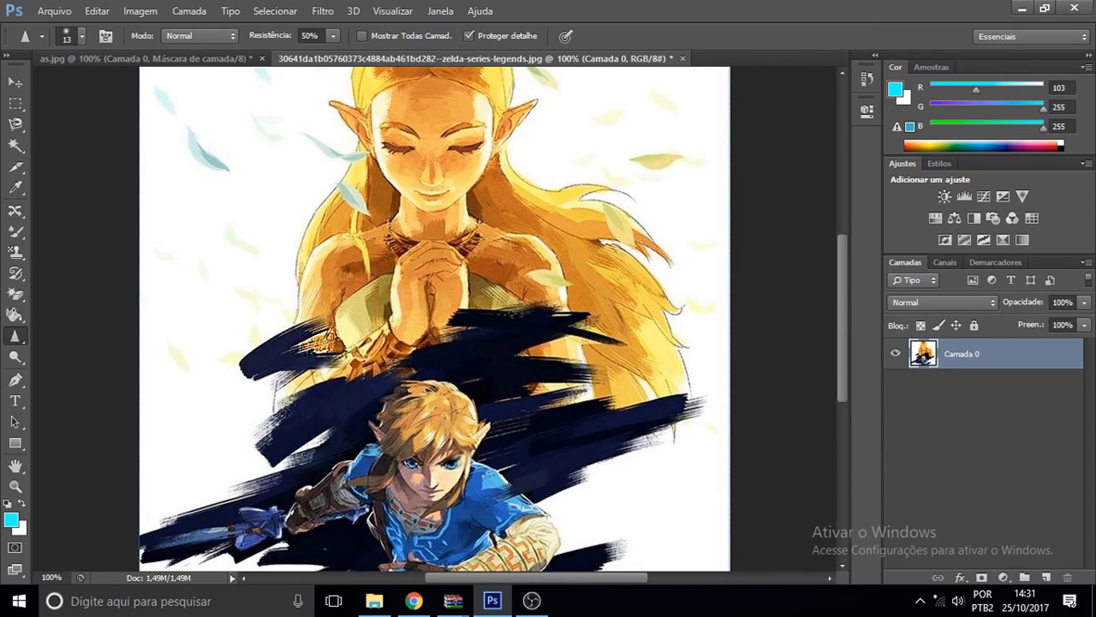
key("ctrl+z")
Smear the blue-clothed figure's face with the Smudge tool at size 13 and 50% strength, and undo the smudge.
right_click(25, 335)
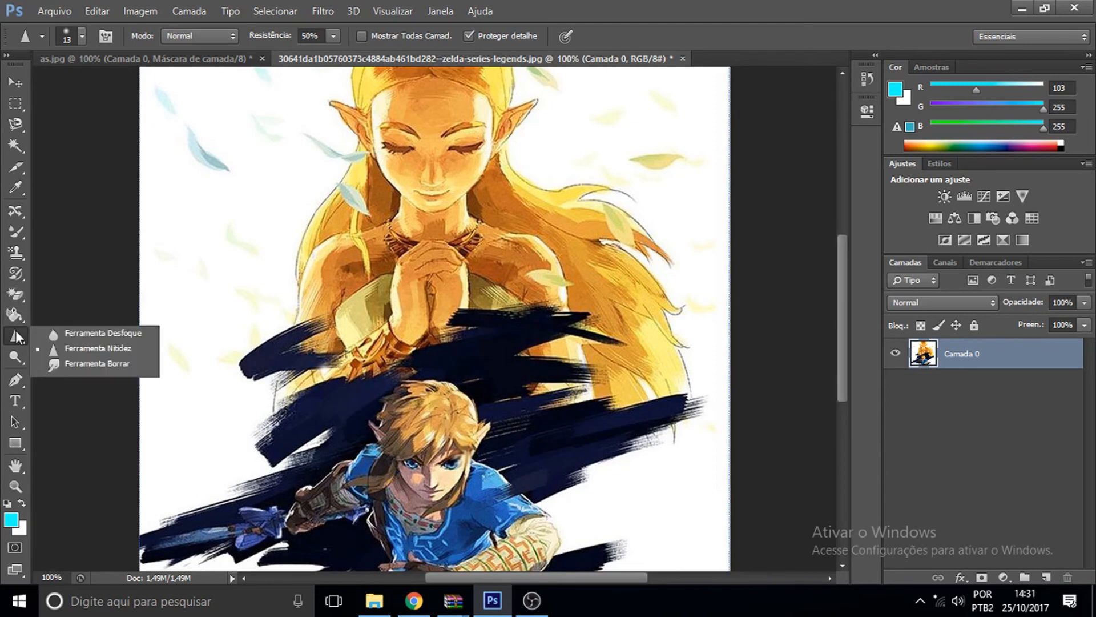
left_click(95, 364)
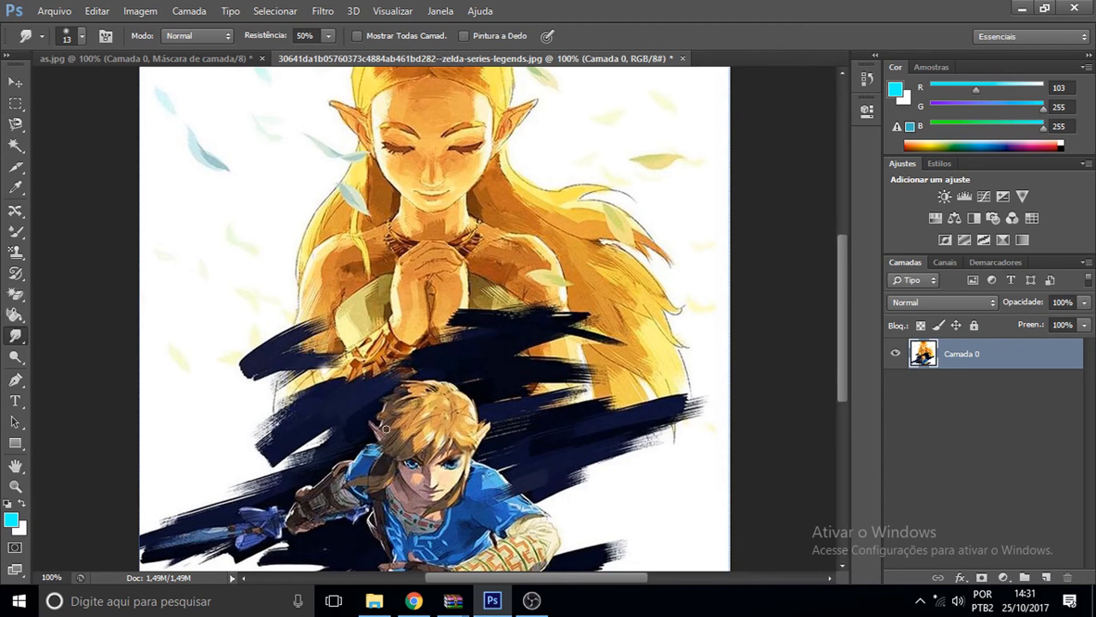
mouse_move(457, 454)
left_mouse_down()
mouse_move(462, 495)
mouse_move(440, 456)
mouse_move(451, 492)
mouse_move(430, 460)
mouse_move(448, 503)
mouse_move(419, 471)
mouse_move(429, 501)
mouse_move(413, 485)
left_mouse_up()
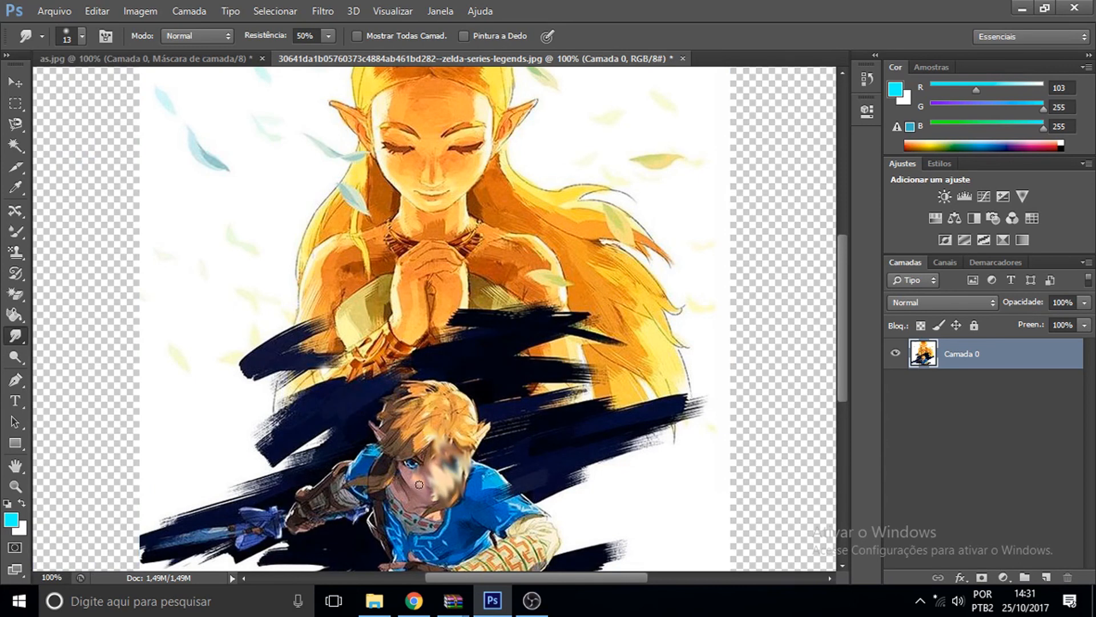
key("ctrl+z")
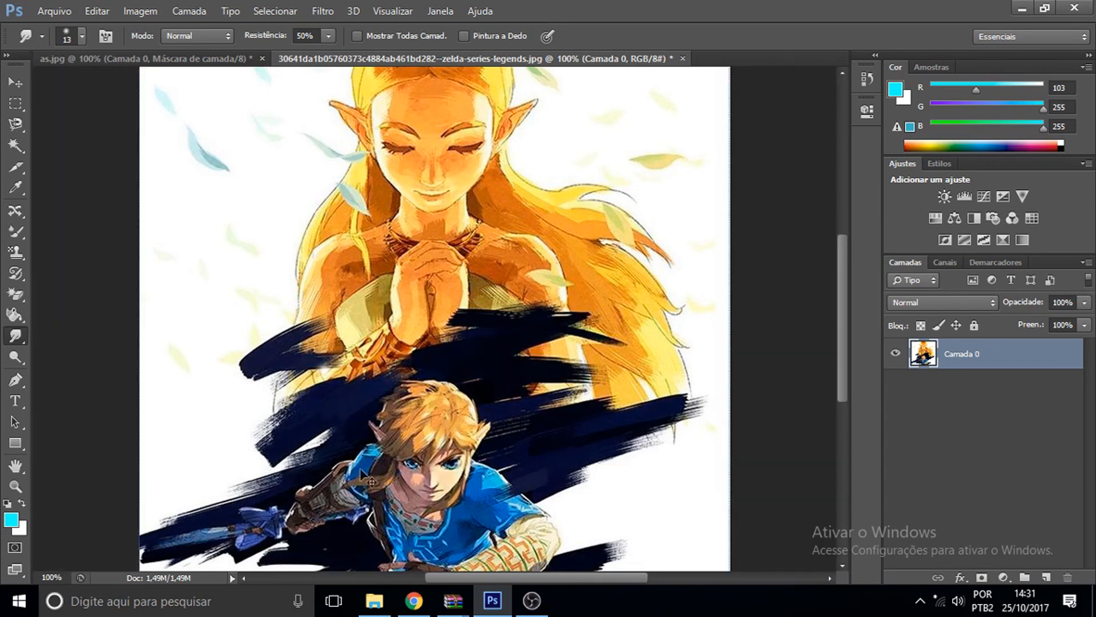
View the Dodge tool's options, and sketch a curved open path across the dark strokes with the Pen tool, undoing its points.
left_click(16, 357)
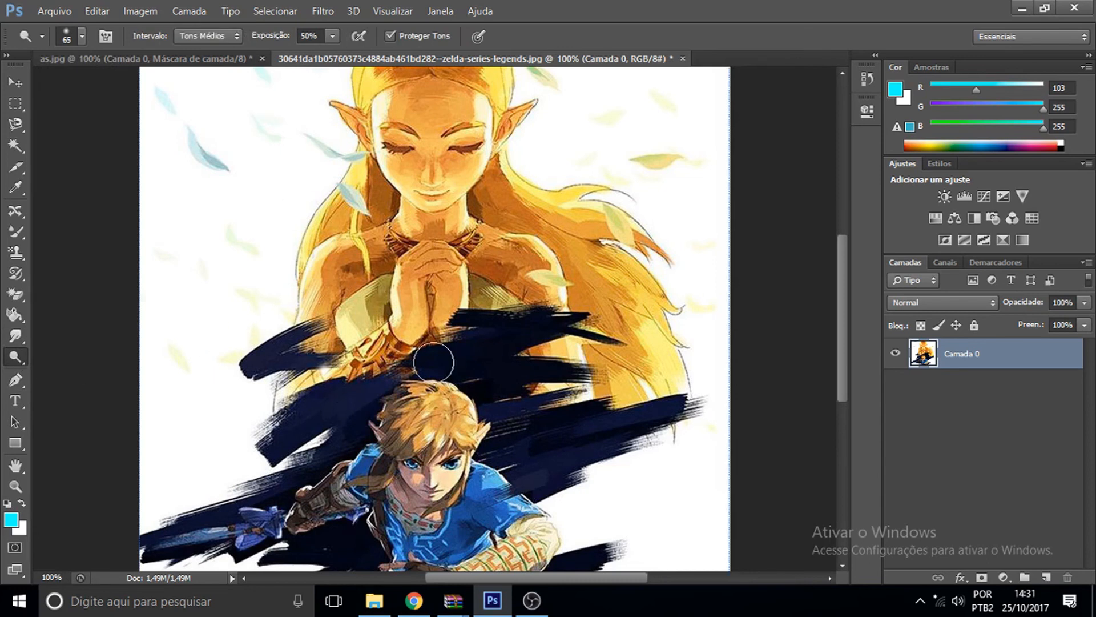
left_click(19, 381)
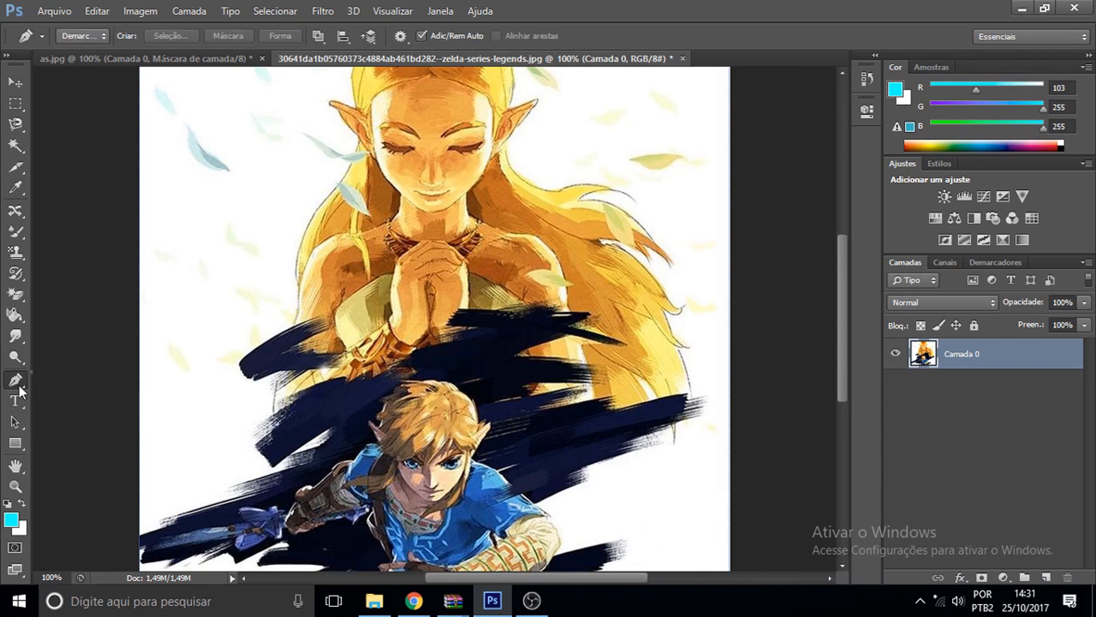
right_click(19, 385)
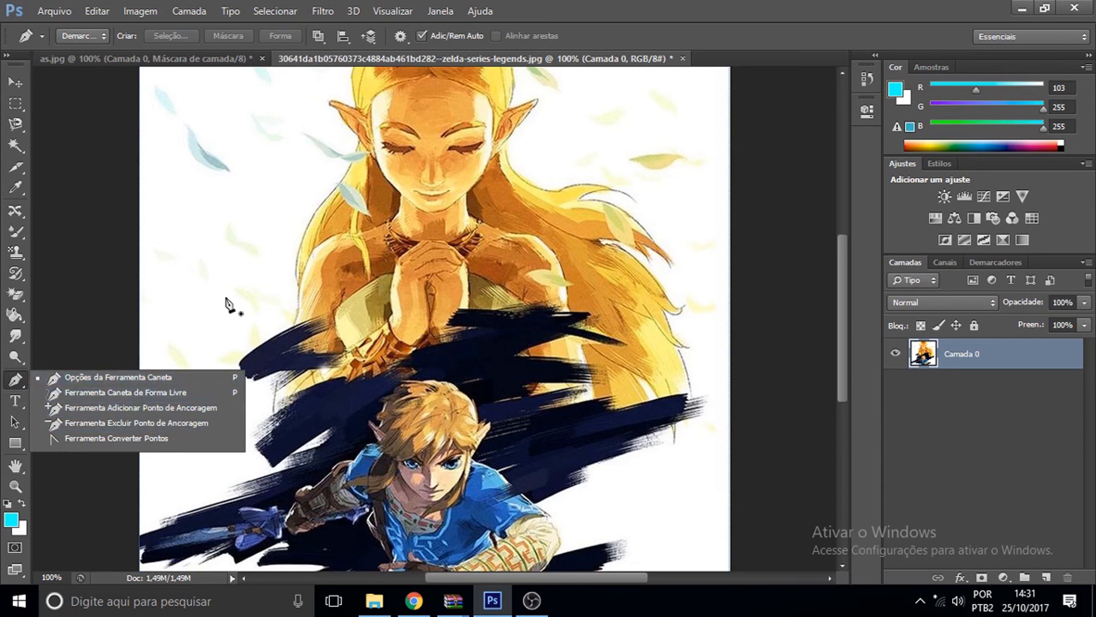
left_click(117, 375)
left_click_drag(214, 298, 248, 444)
left_click_drag(271, 407, 348, 318)
left_click_drag(297, 464, 199, 494)
left_click(341, 478)
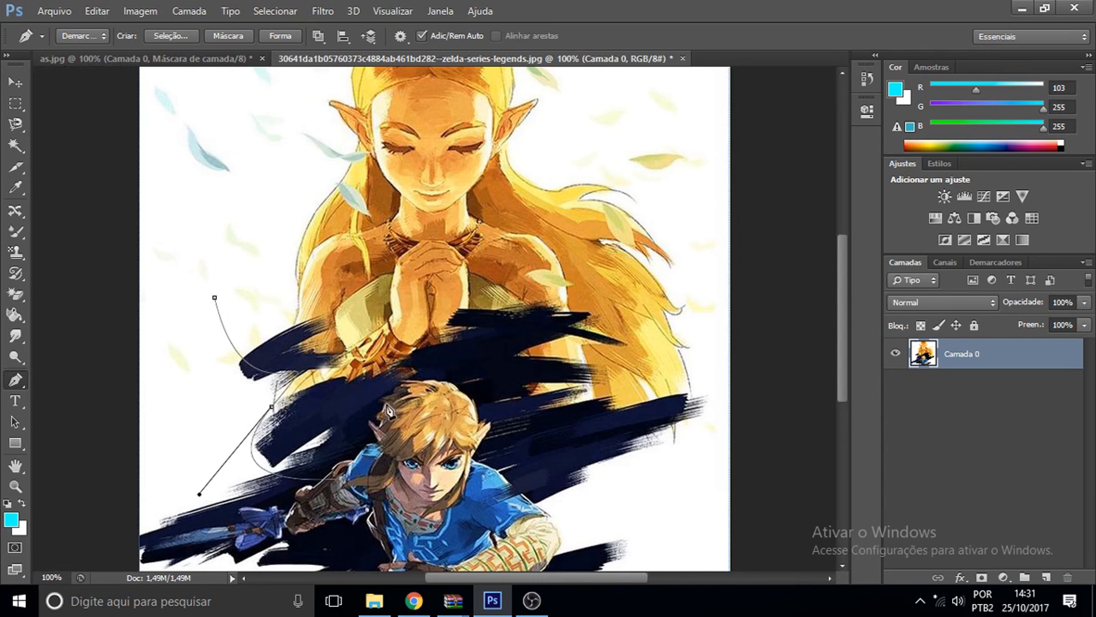
key("ctrl+alt+z")
key("ctrl+alt+z")
key("ctrl+alt+z")
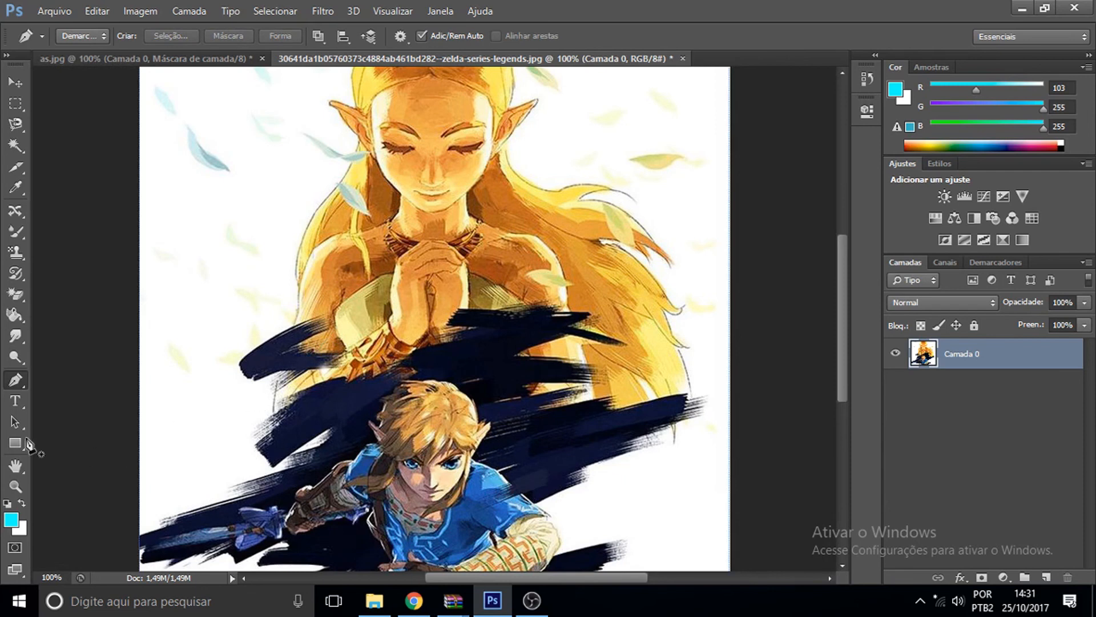
Activate the Horizontal Type tool and look through the available fonts without changing the current one.
left_click(16, 404)
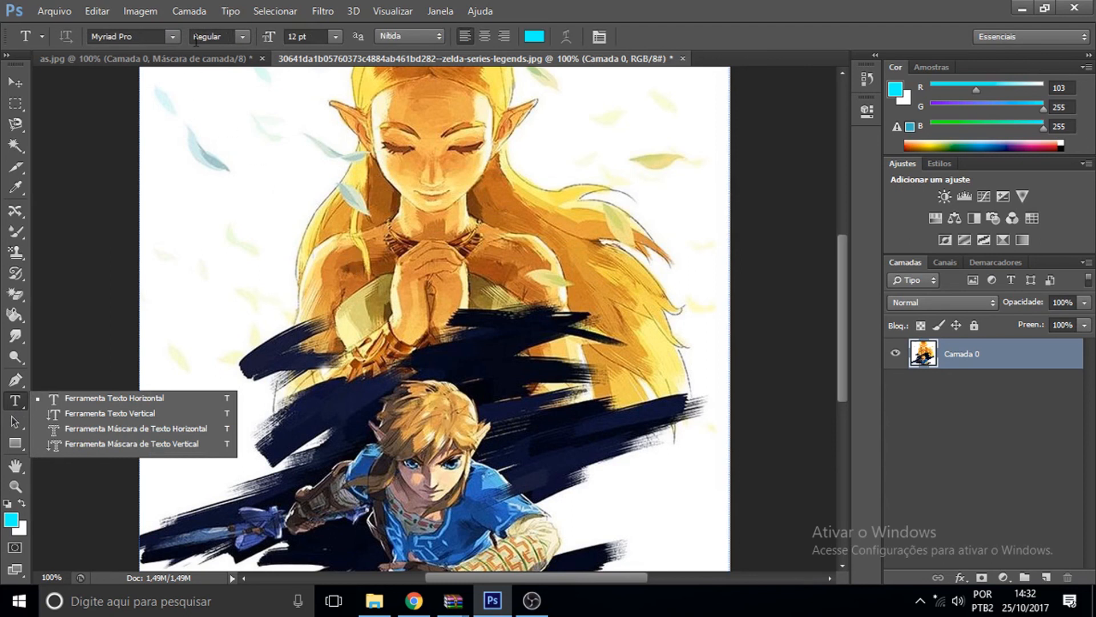
left_click(177, 33)
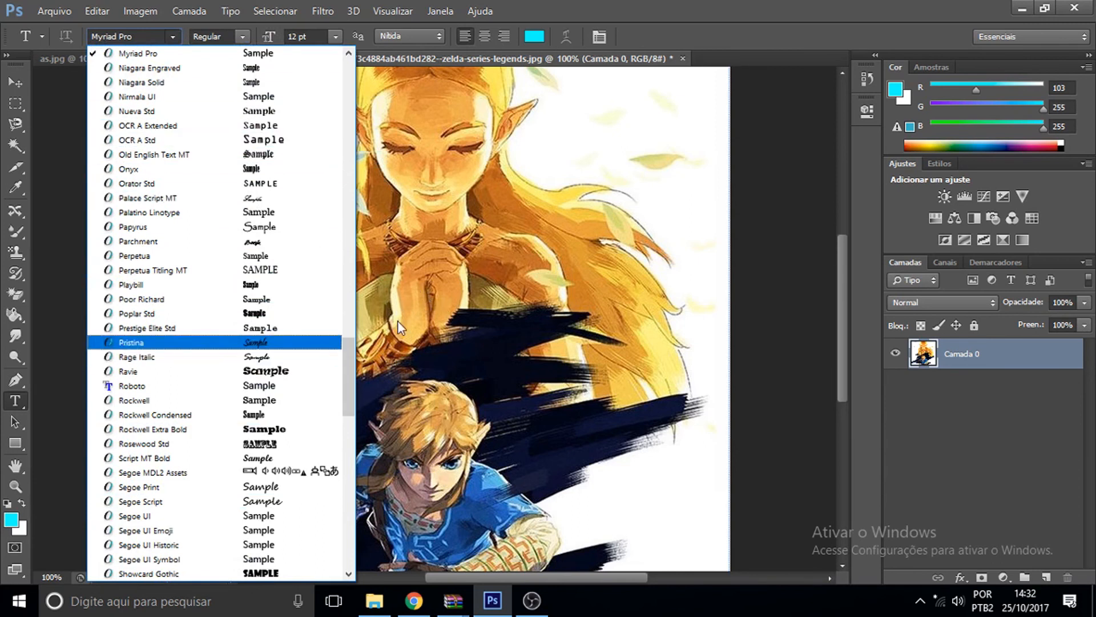
key("Escape")
Look over the path selection tools and choose the Path Selection tool.
left_click(19, 425)
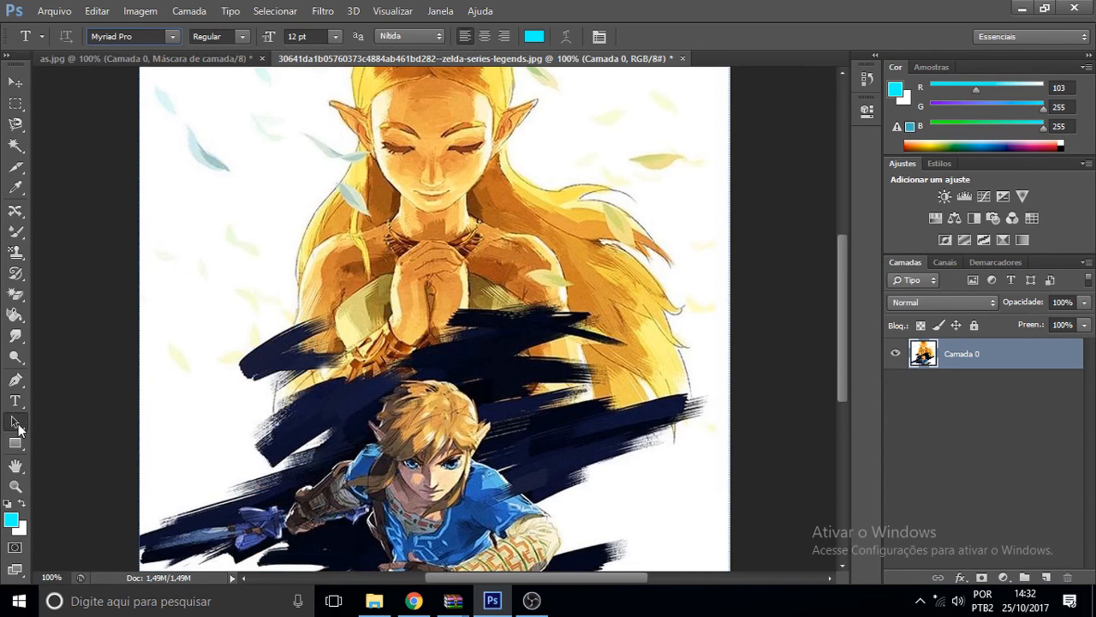
left_click(20, 424)
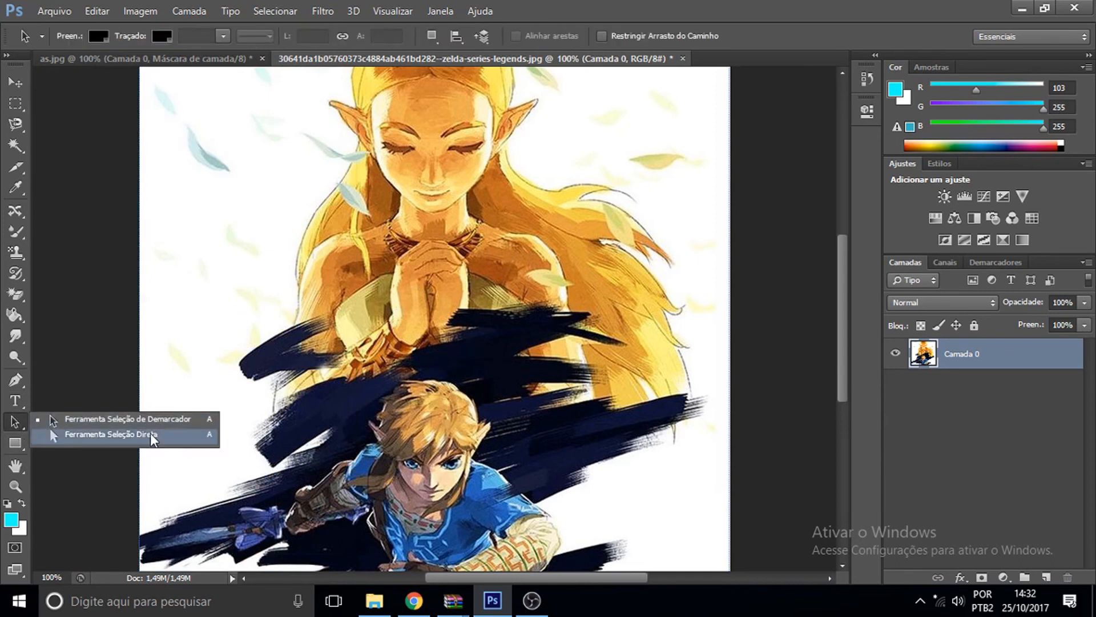
left_click(180, 420)
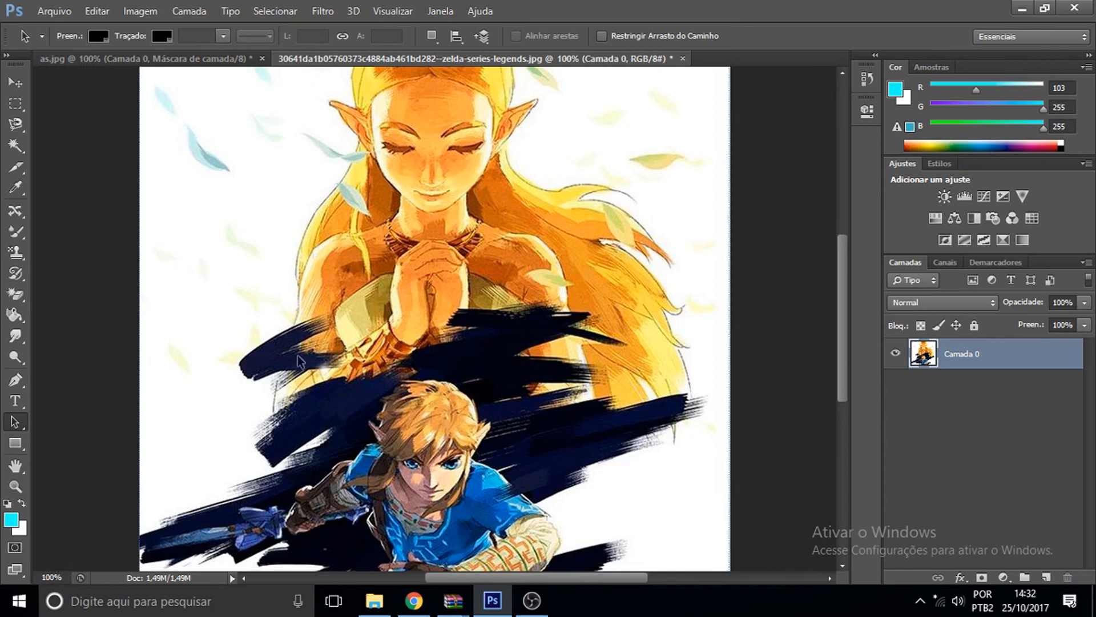
Look over the shape tools with the Rectangle tool active, and cancel the rectangle creation dialog.
left_click(22, 441)
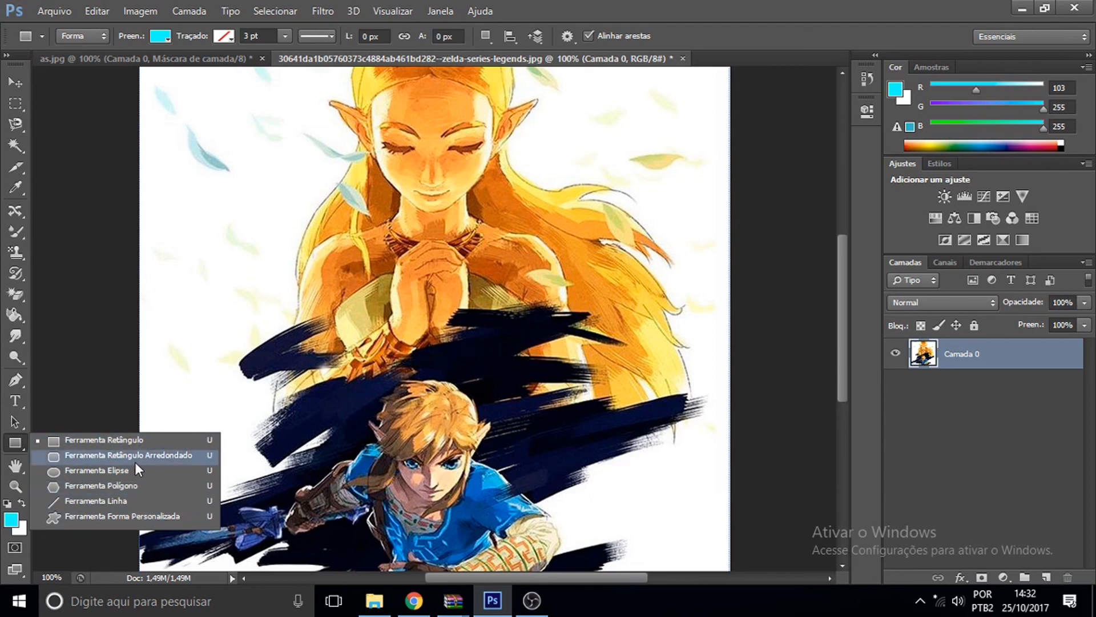
left_click(53, 449)
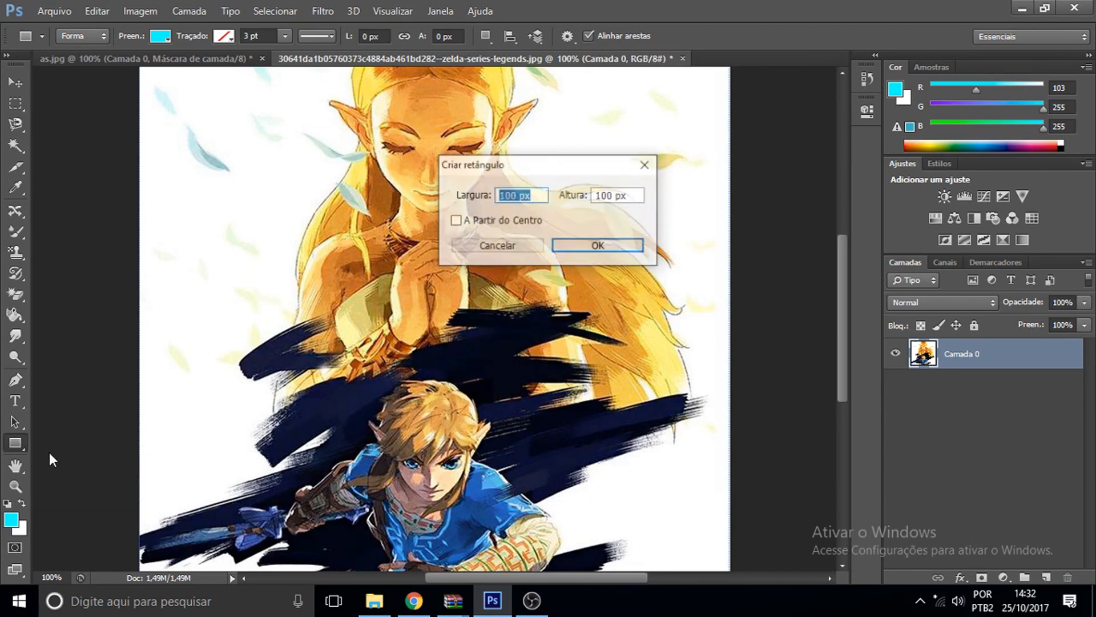
left_click(646, 165)
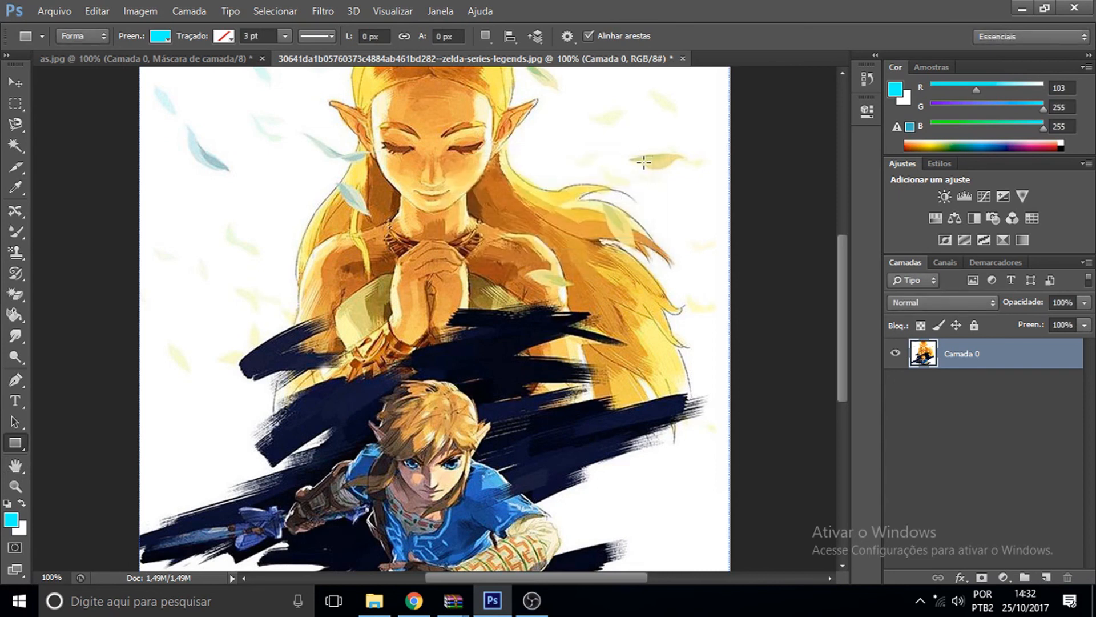
View the Hand tool's options, and rotate the canvas view to -1° with the Rotate View tool.
left_click(20, 463)
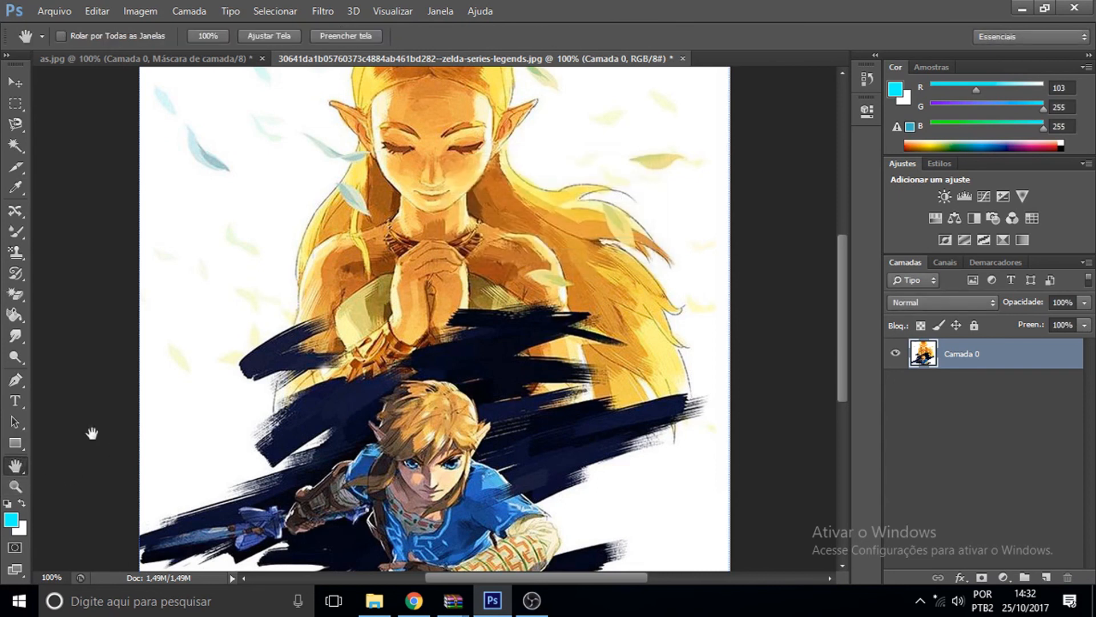
right_click(19, 466)
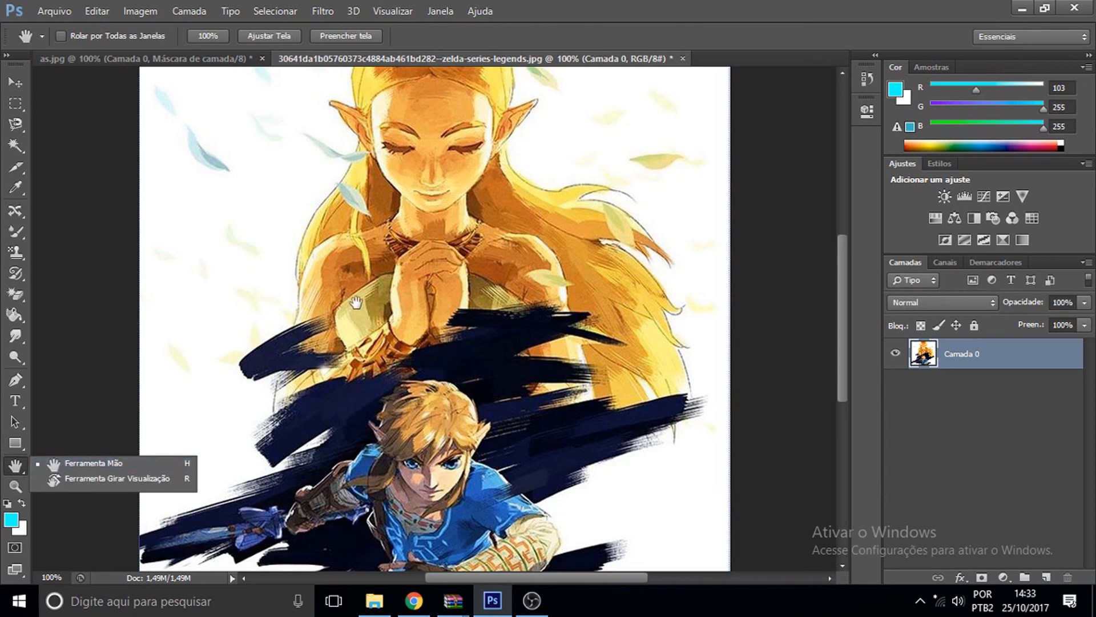
left_click(165, 478)
left_click_drag(421, 311, 378, 290)
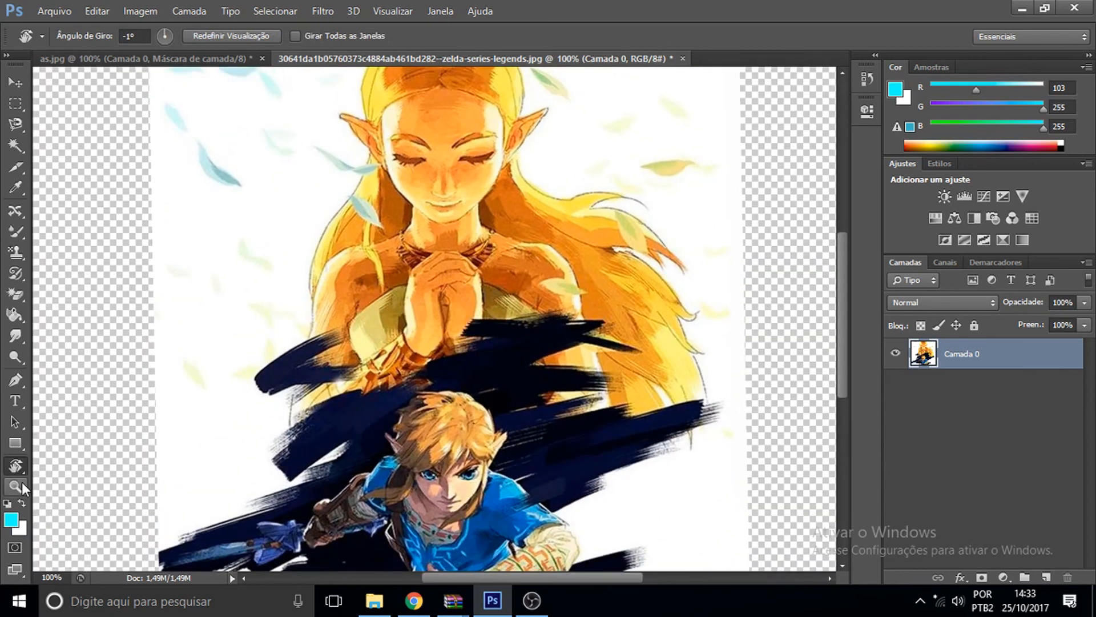
Magnify the area around the woman's clasped hands to 200% with the Zoom tool.
left_click(20, 488)
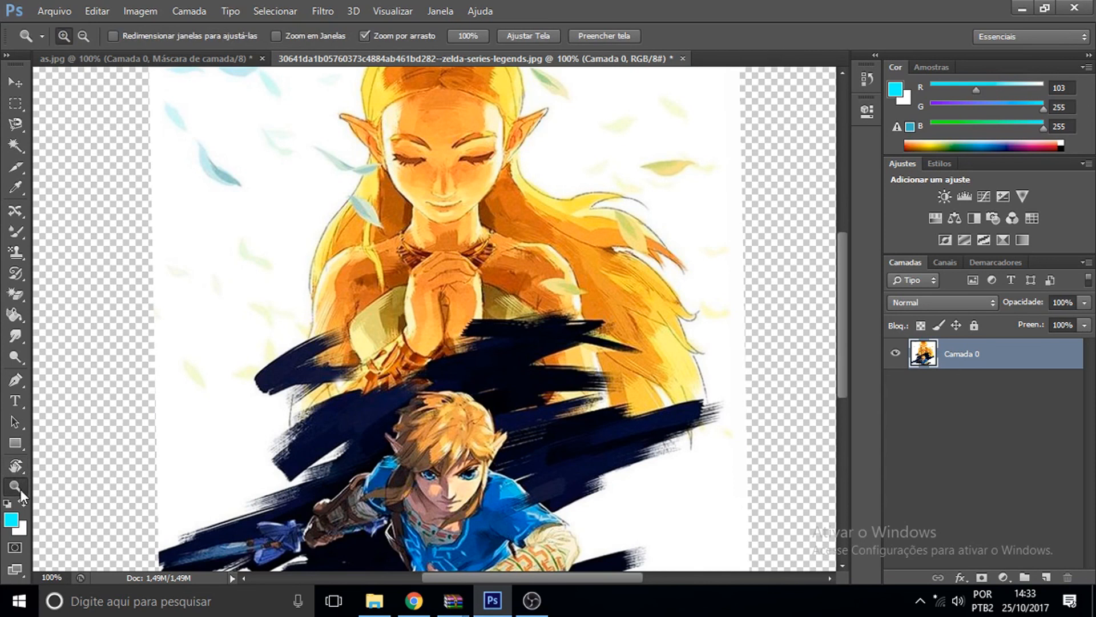
left_click(357, 351)
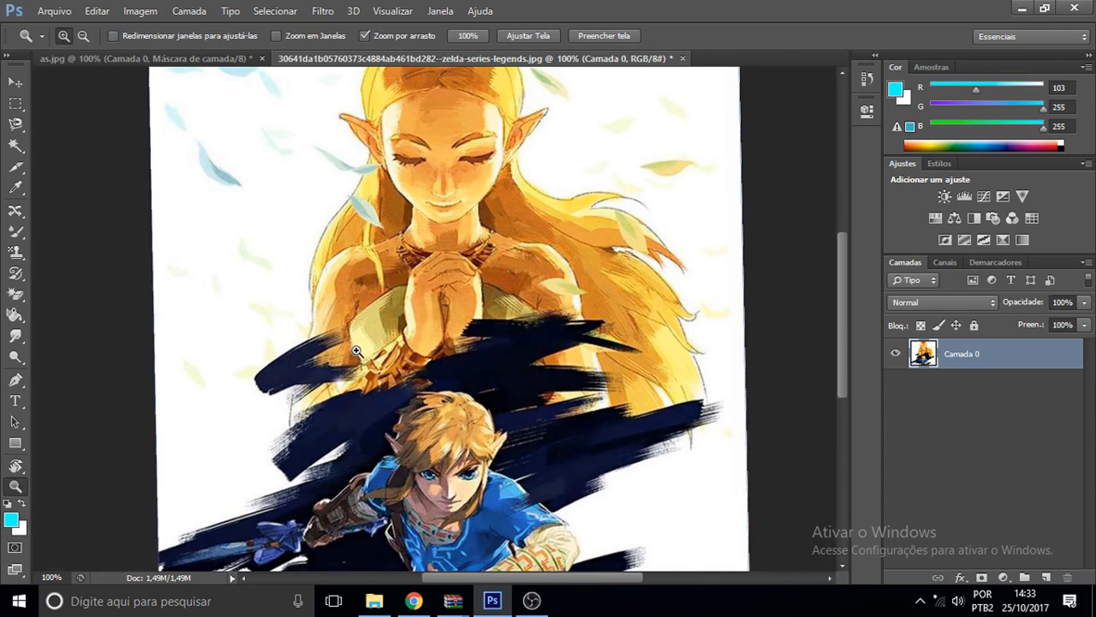
left_click(357, 350)
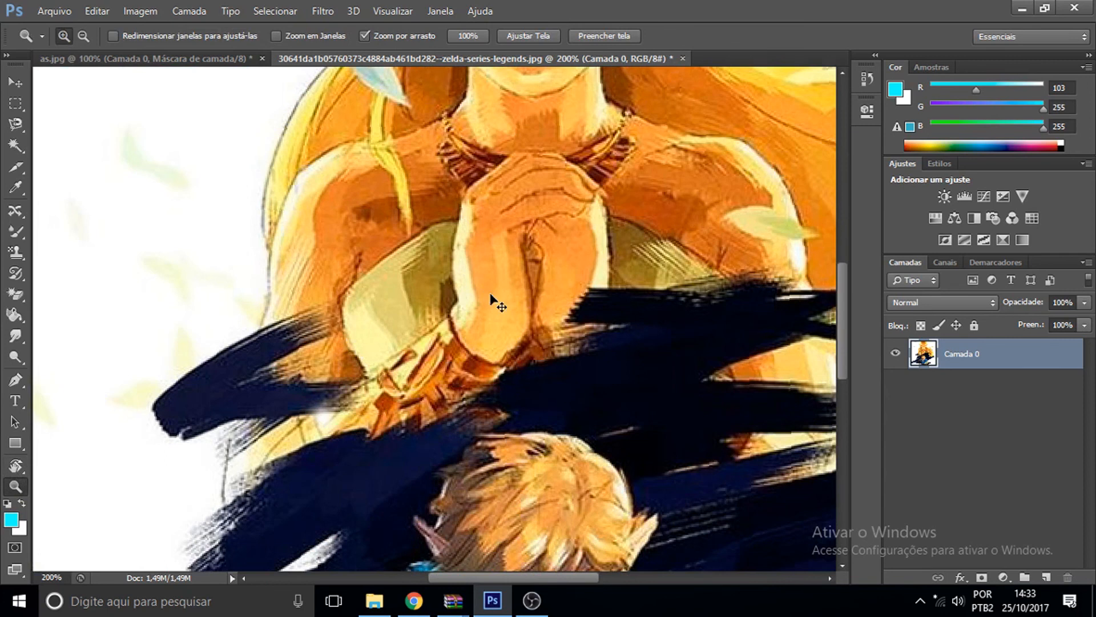
Zoom out to about 96% with the Zoom tool and bring the whole width of the illustration into view.
left_click_drag(658, 463, 606, 467)
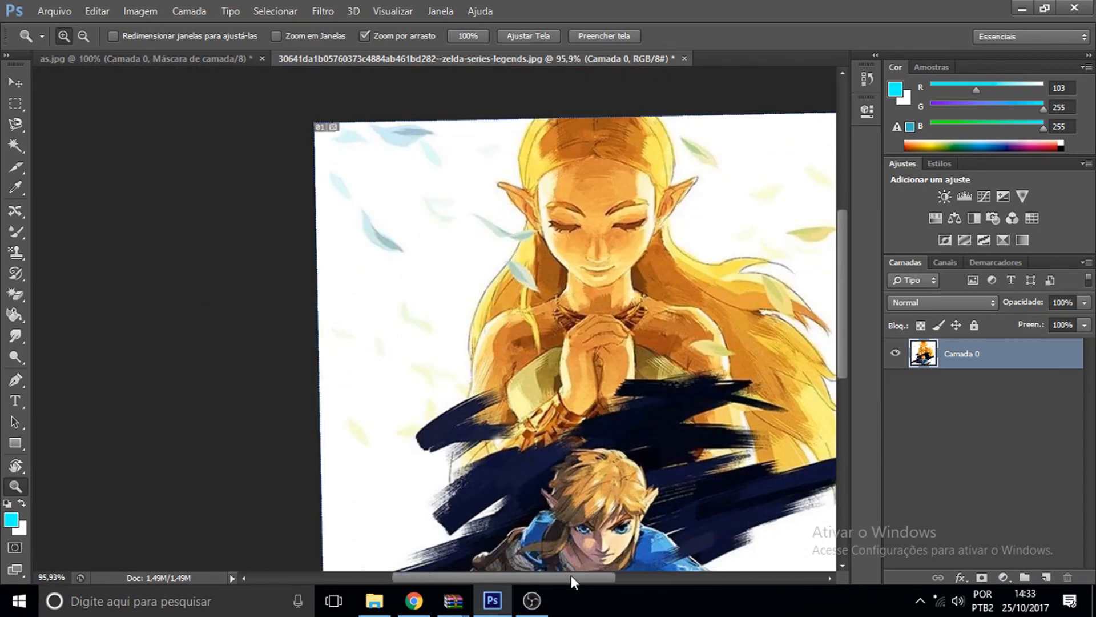
left_click_drag(571, 579, 602, 580)
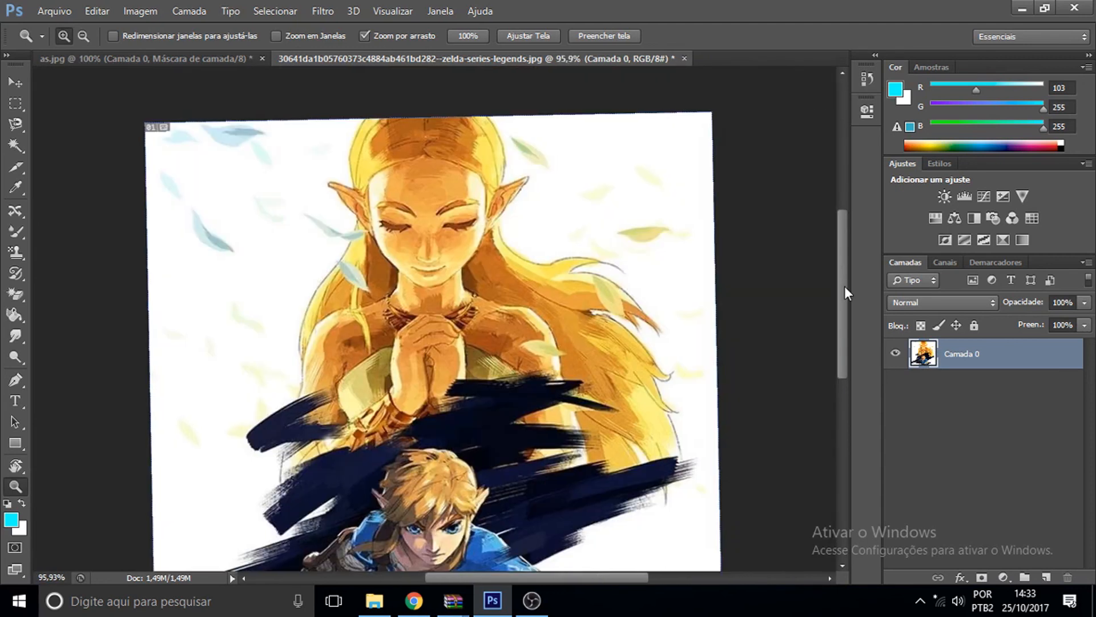
left_click_drag(845, 286, 843, 304)
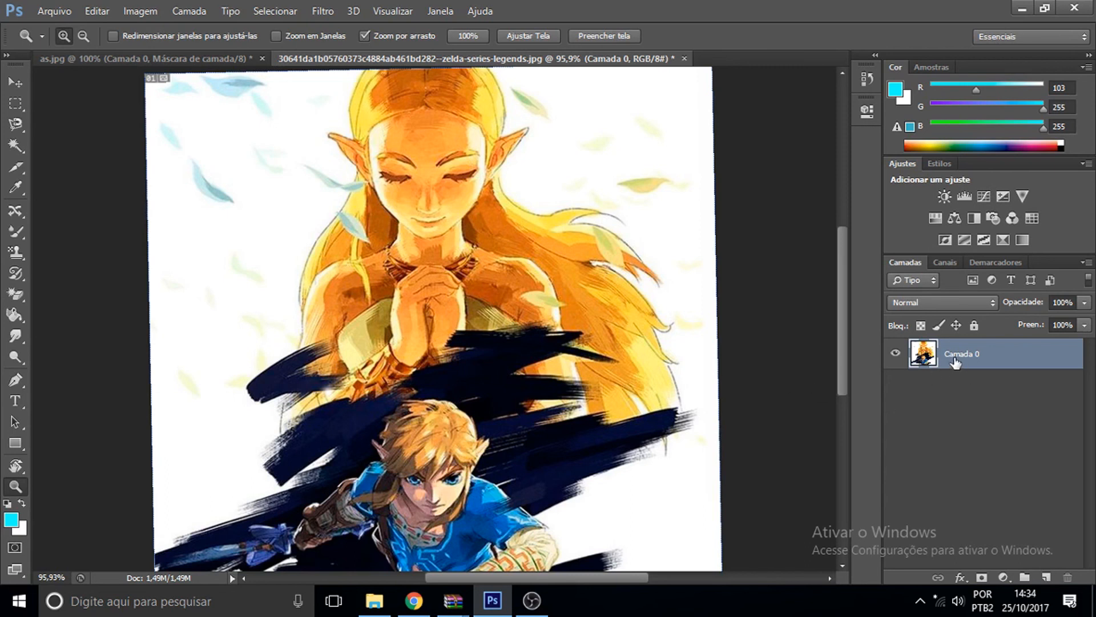
Hide and show the Camada 0 layer, and switch its transparent pixel lock on and off.
left_click(894, 355)
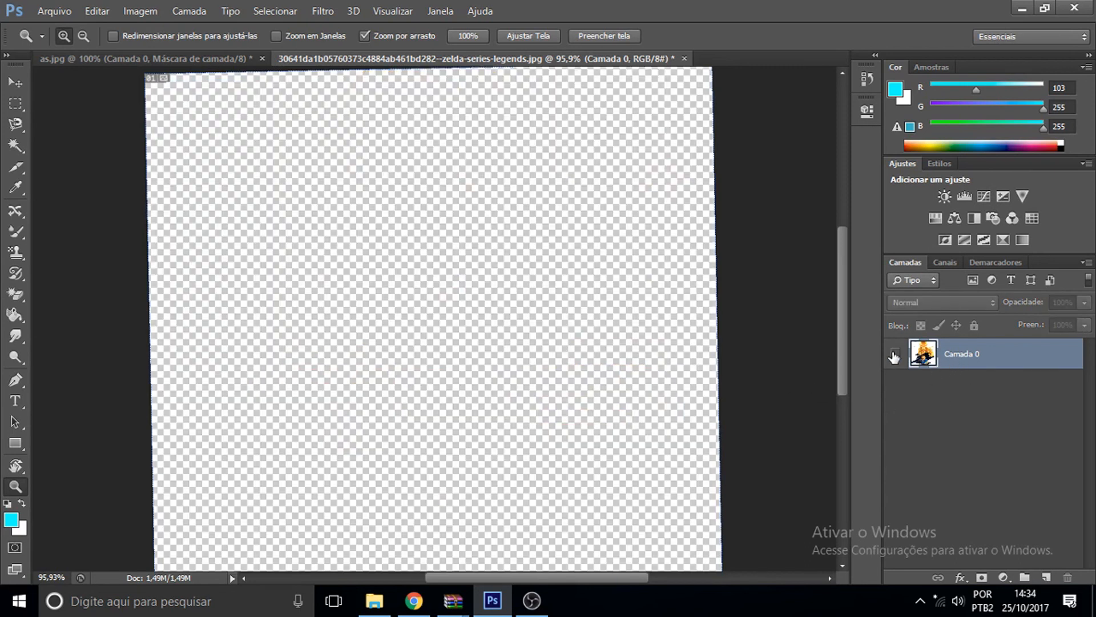
left_click(894, 354)
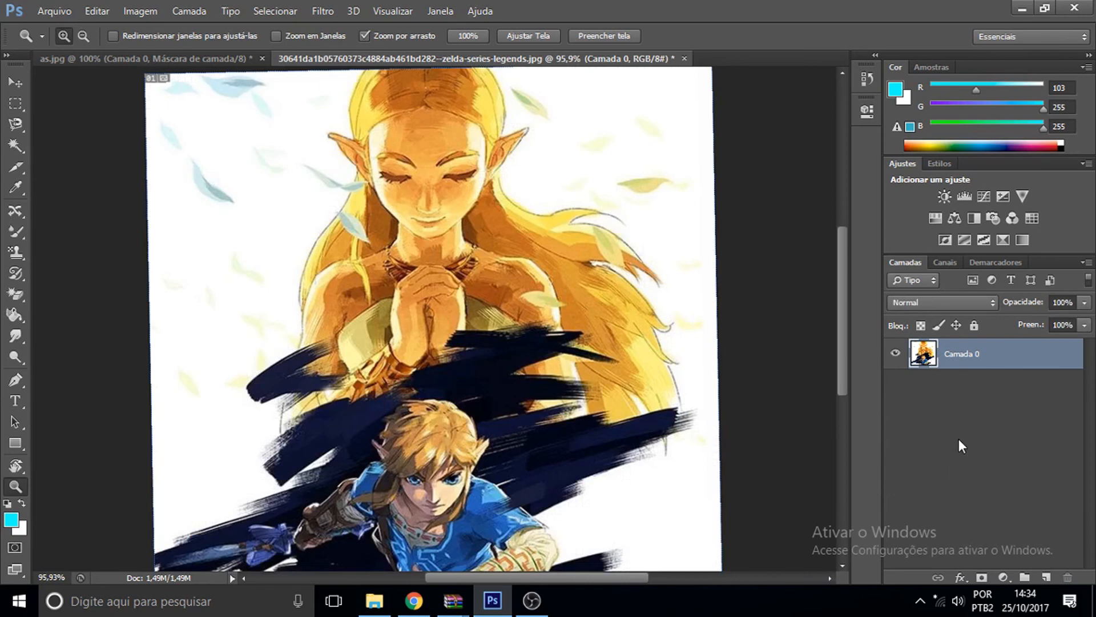
left_click(921, 325)
left_click(921, 325)
Look over the layer effects and adjustment layer types available for Camada 0 without applying any.
left_click(963, 577)
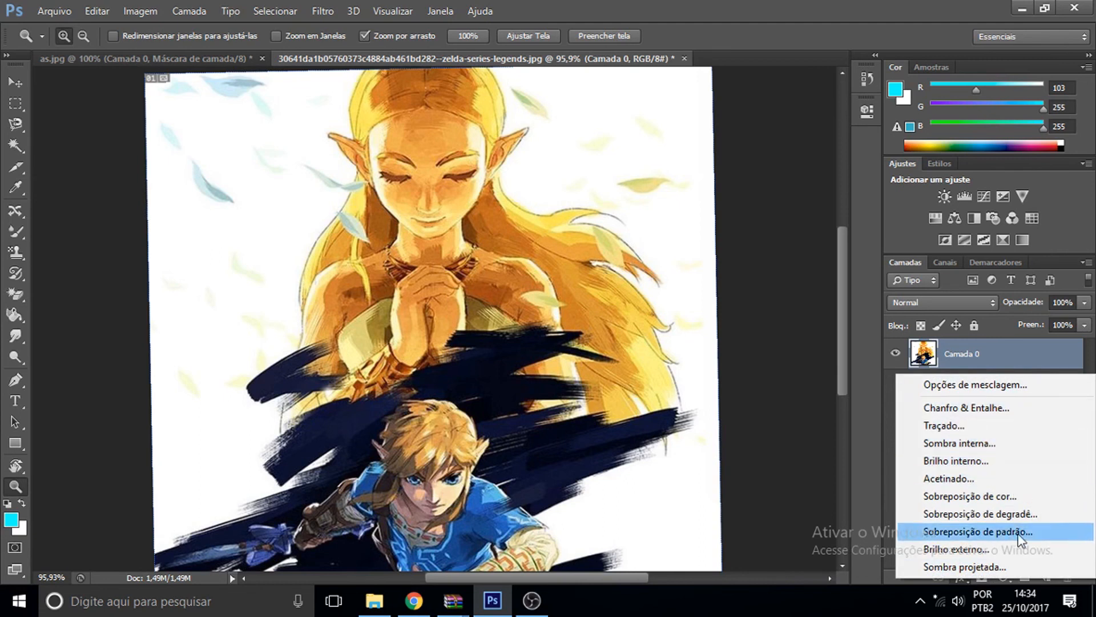
left_click(880, 516)
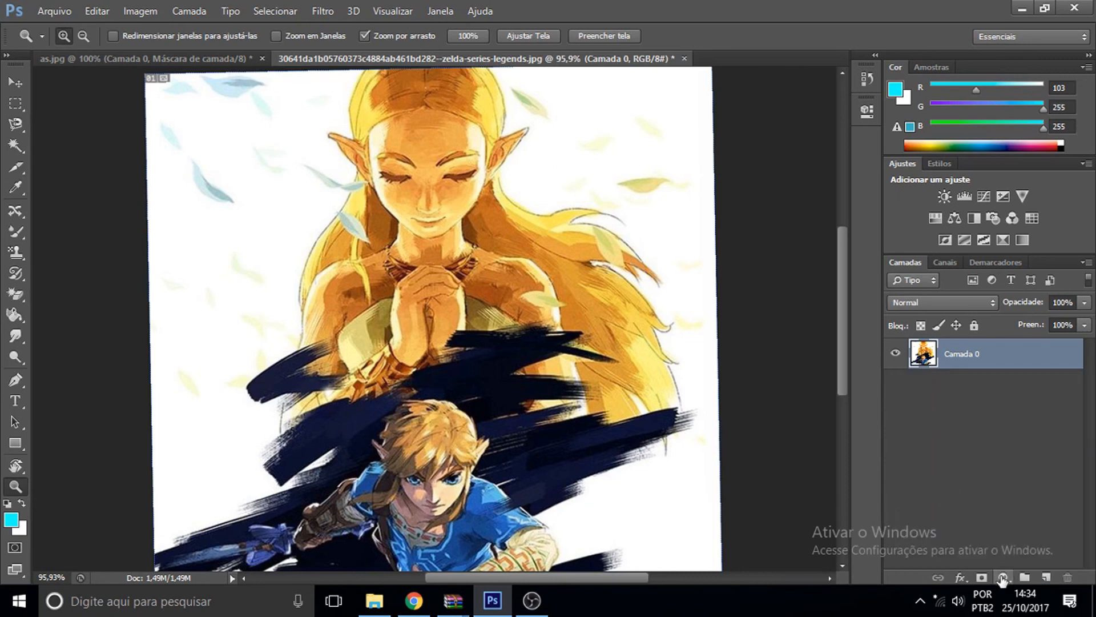
left_click(1004, 578)
left_click(1001, 576)
Try adding a layer mask to Camada 0 and undo it.
left_click(982, 577)
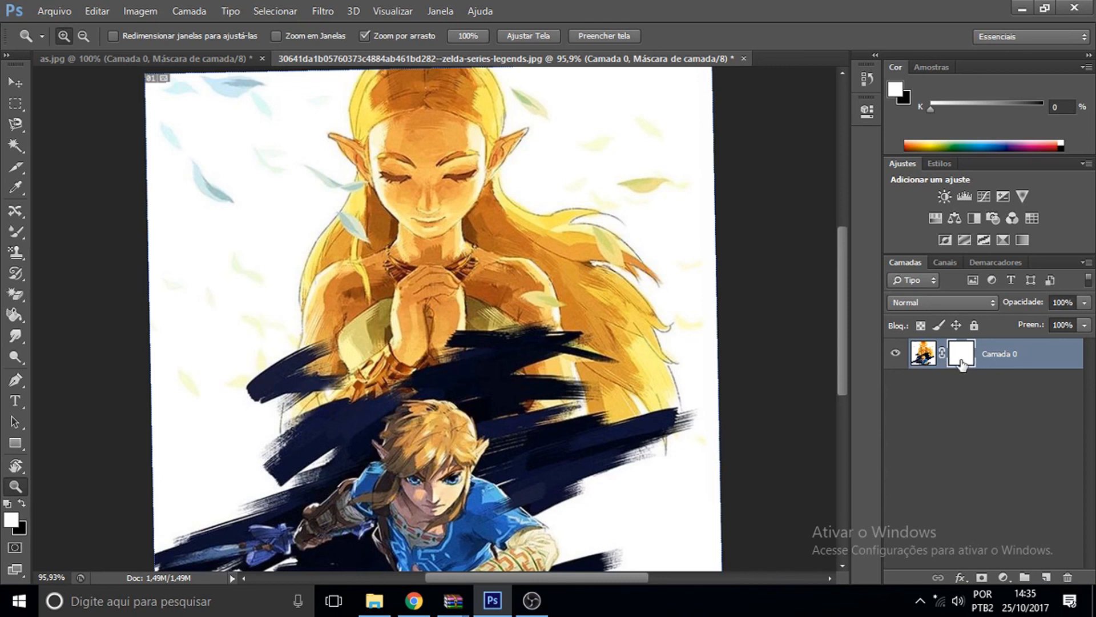
left_click_drag(962, 363, 963, 366)
key("ctrl+z")
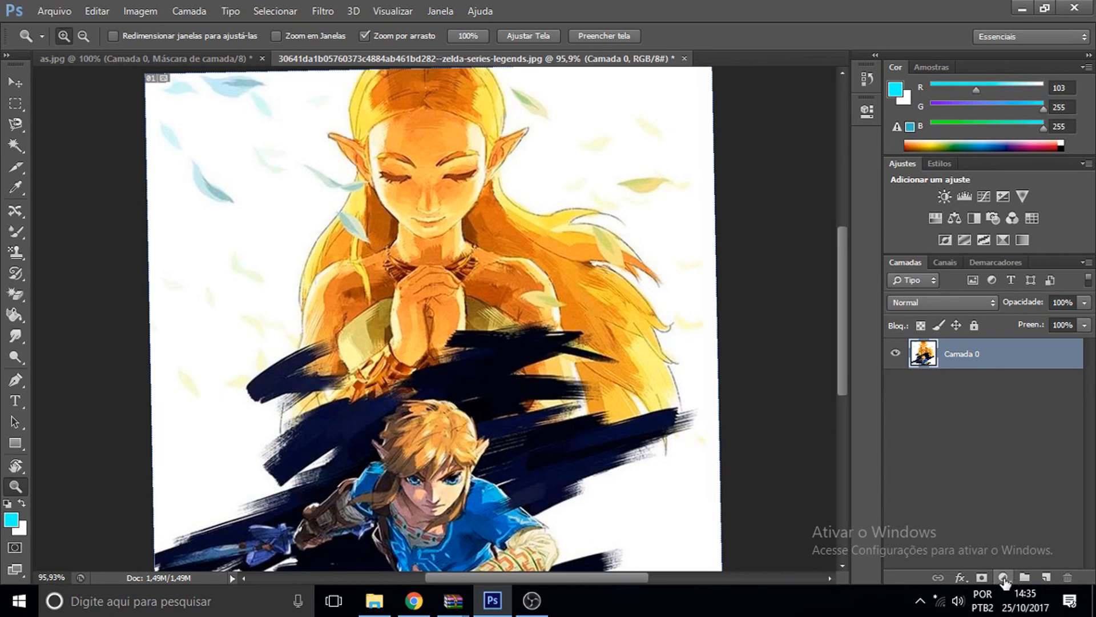
Compare the available adjustment layer types with the image adjustment commands, and deselect the Camada 0 layer.
left_click(1004, 578)
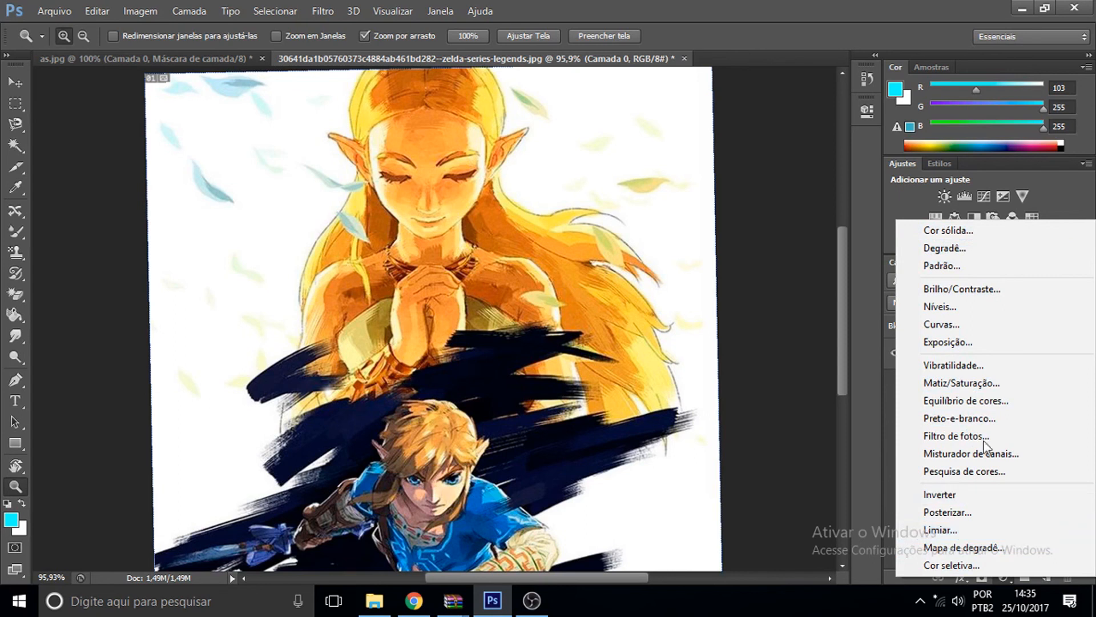
left_click(878, 419)
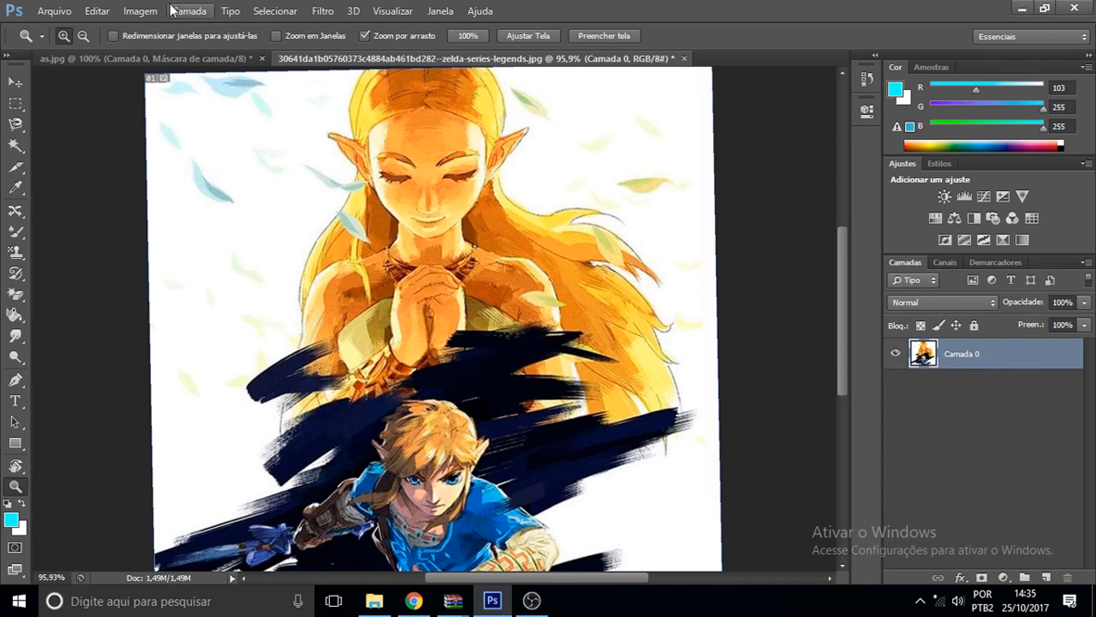
left_click(150, 13)
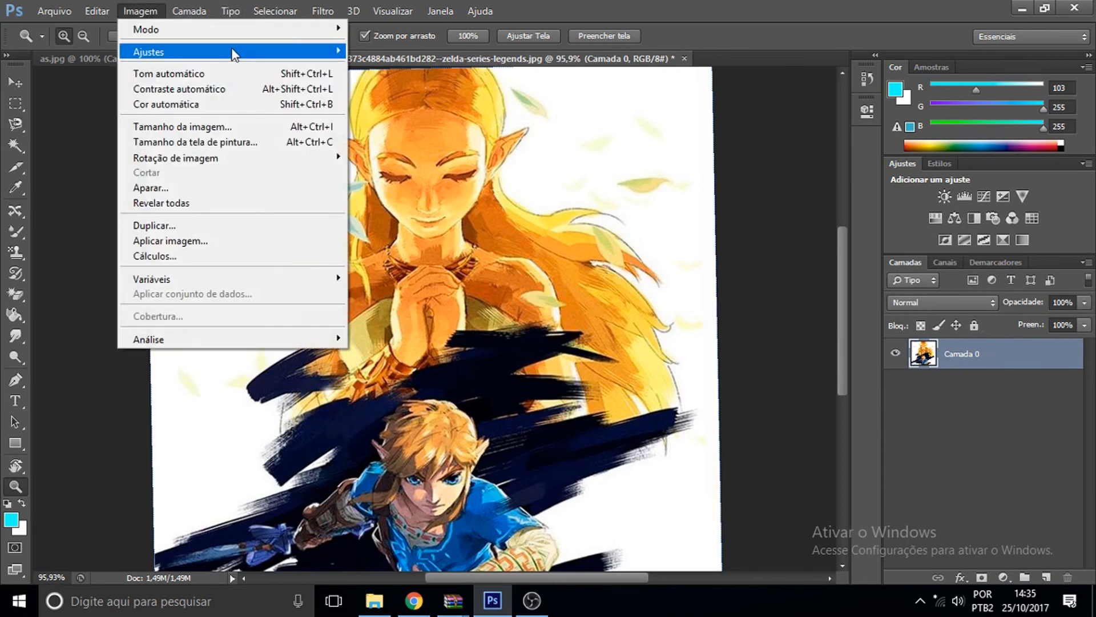
mouse_move(234, 54)
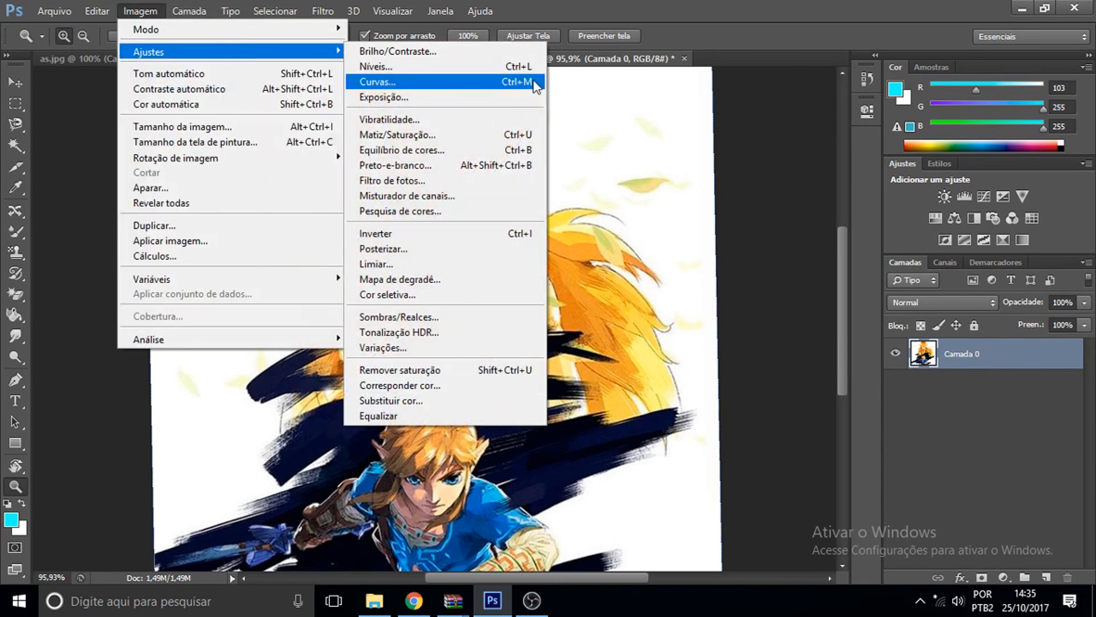
left_click(953, 474)
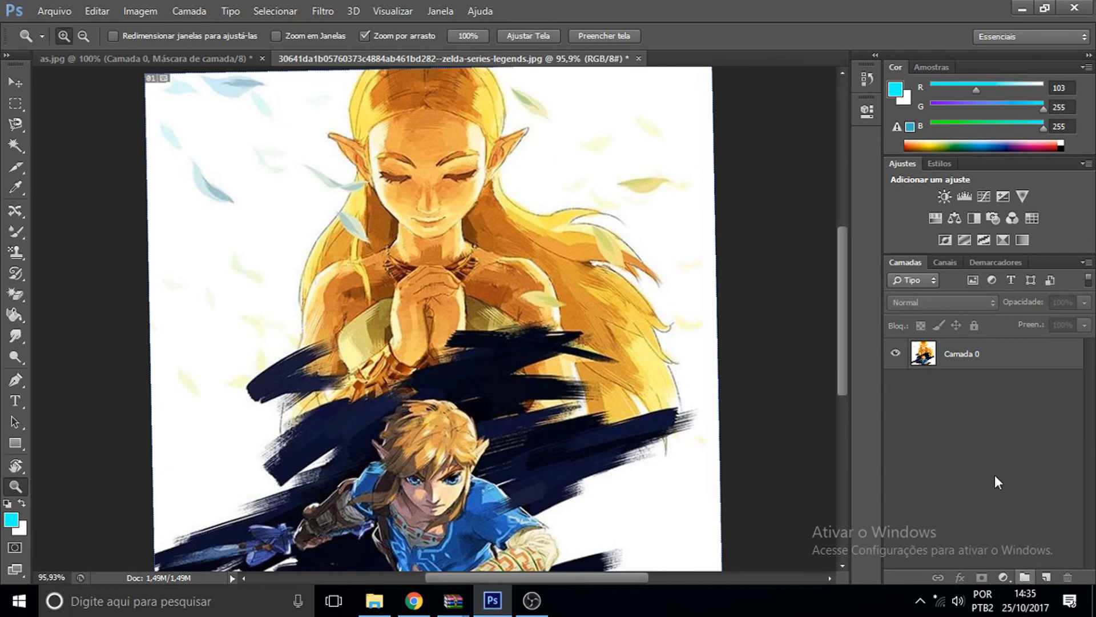
Create a layer group with a new empty layer inside it, and delete both the layer and the group.
left_click(1023, 578)
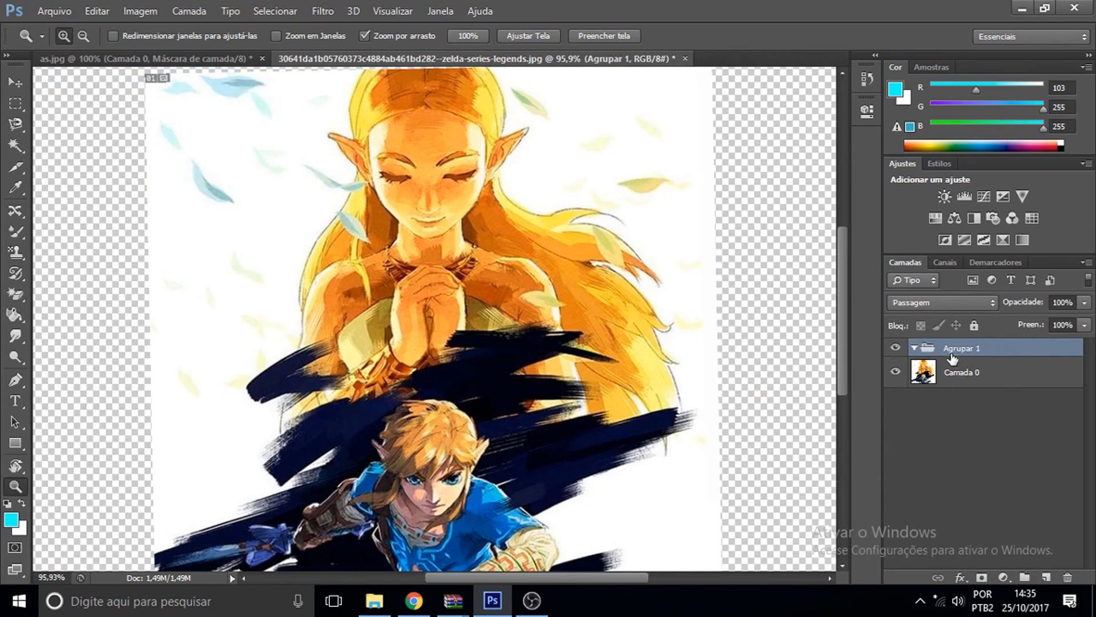
left_click(1046, 577)
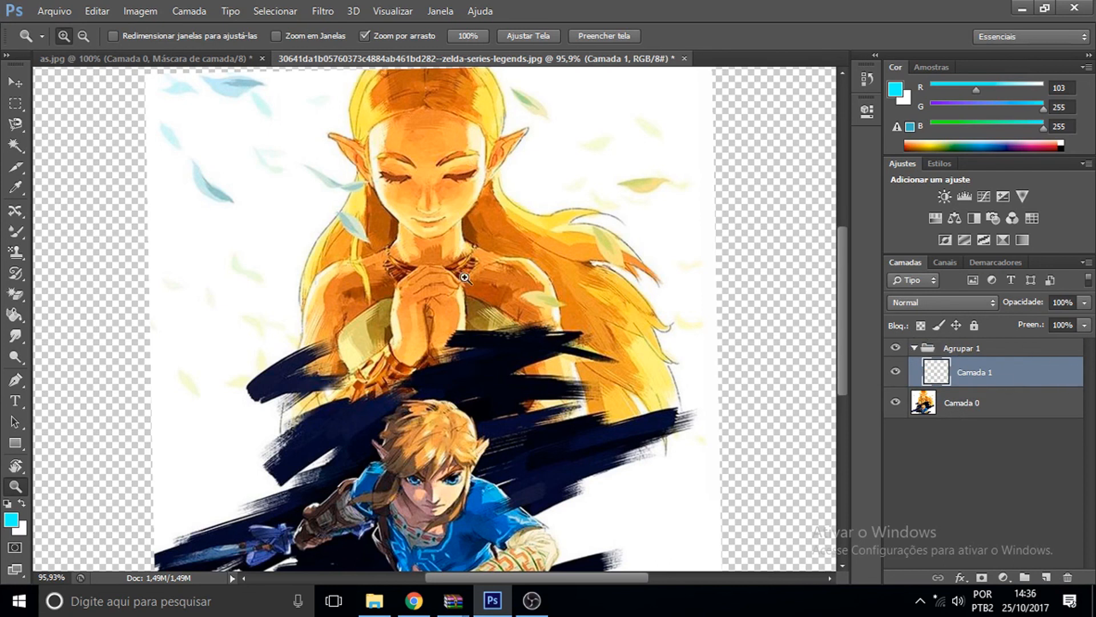
left_click(1067, 577)
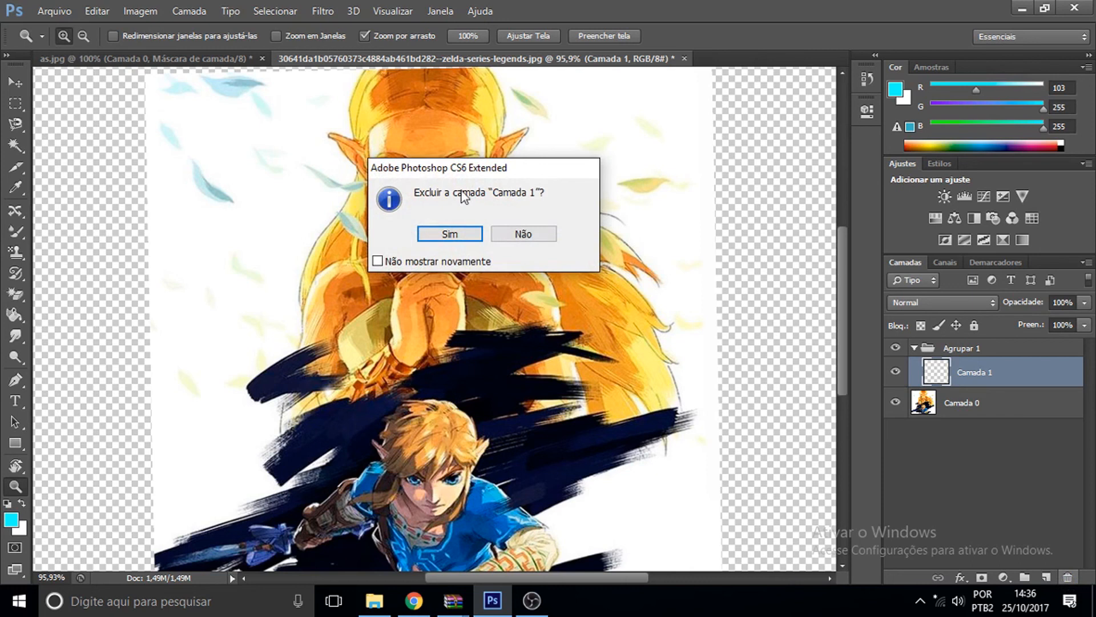
left_click(449, 234)
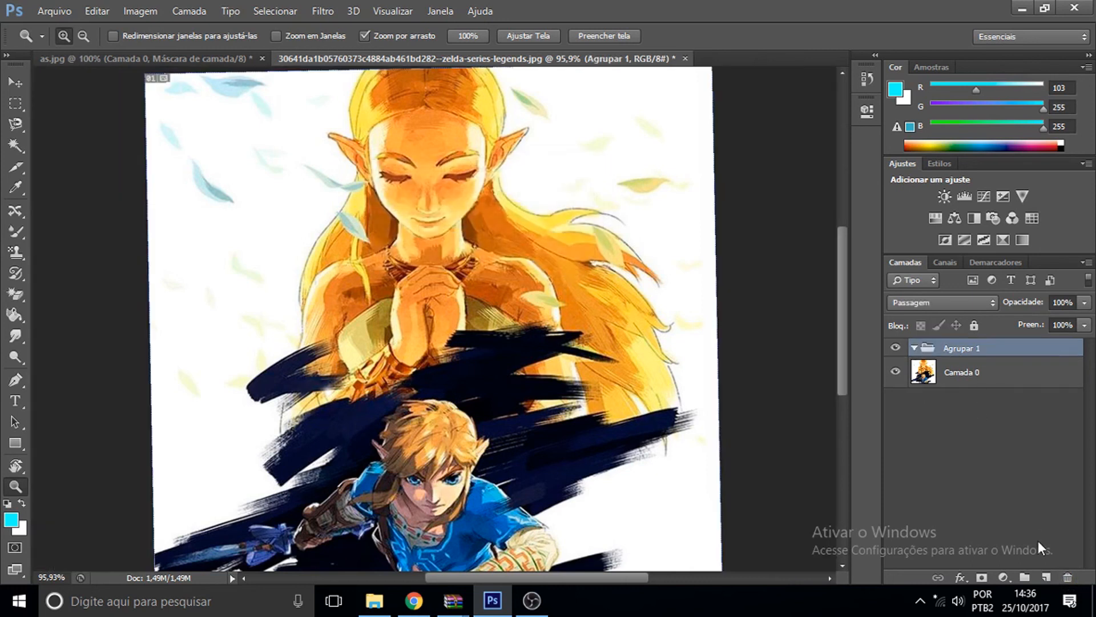
left_click(1067, 577)
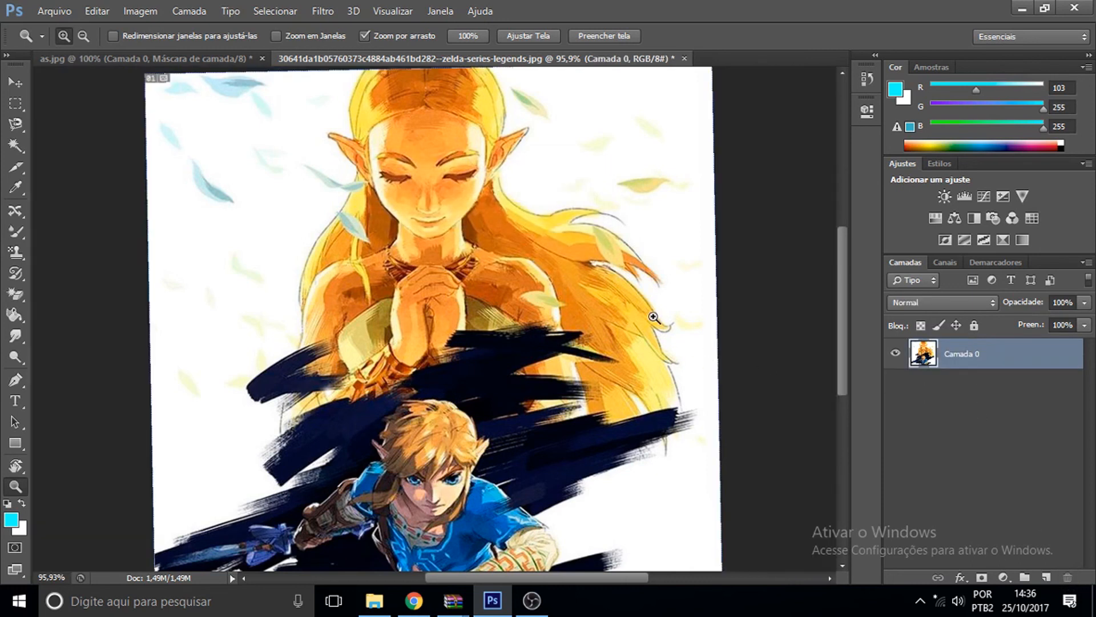